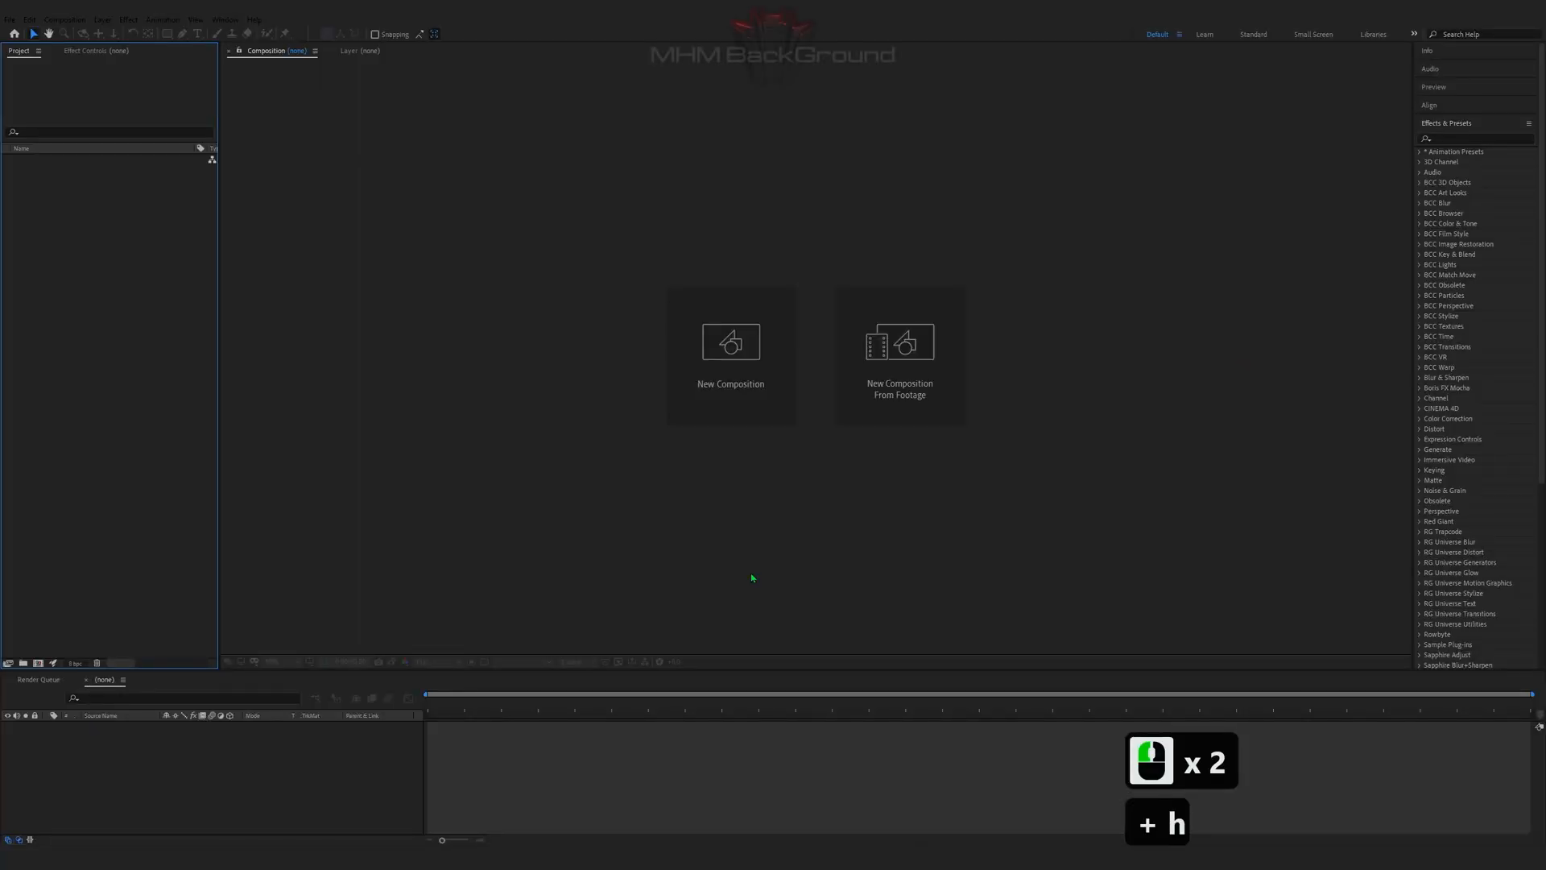
type("o)")
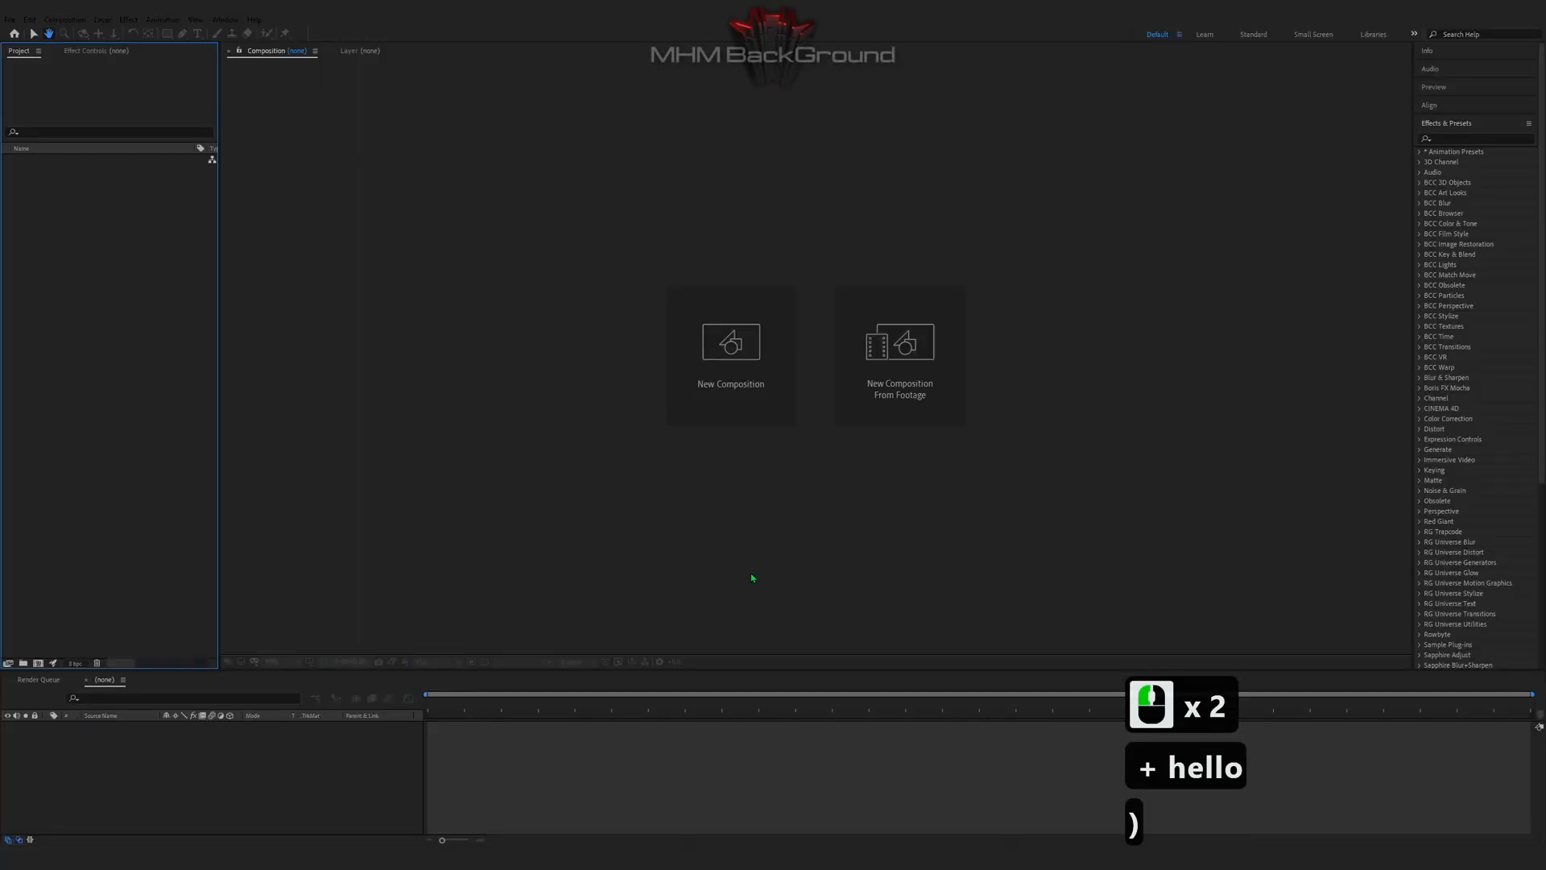
Step: Create a new composition with the offered settings and add a solid layer named Tao
left_click(39, 663)
left_click(345, 524)
right_click(170, 774)
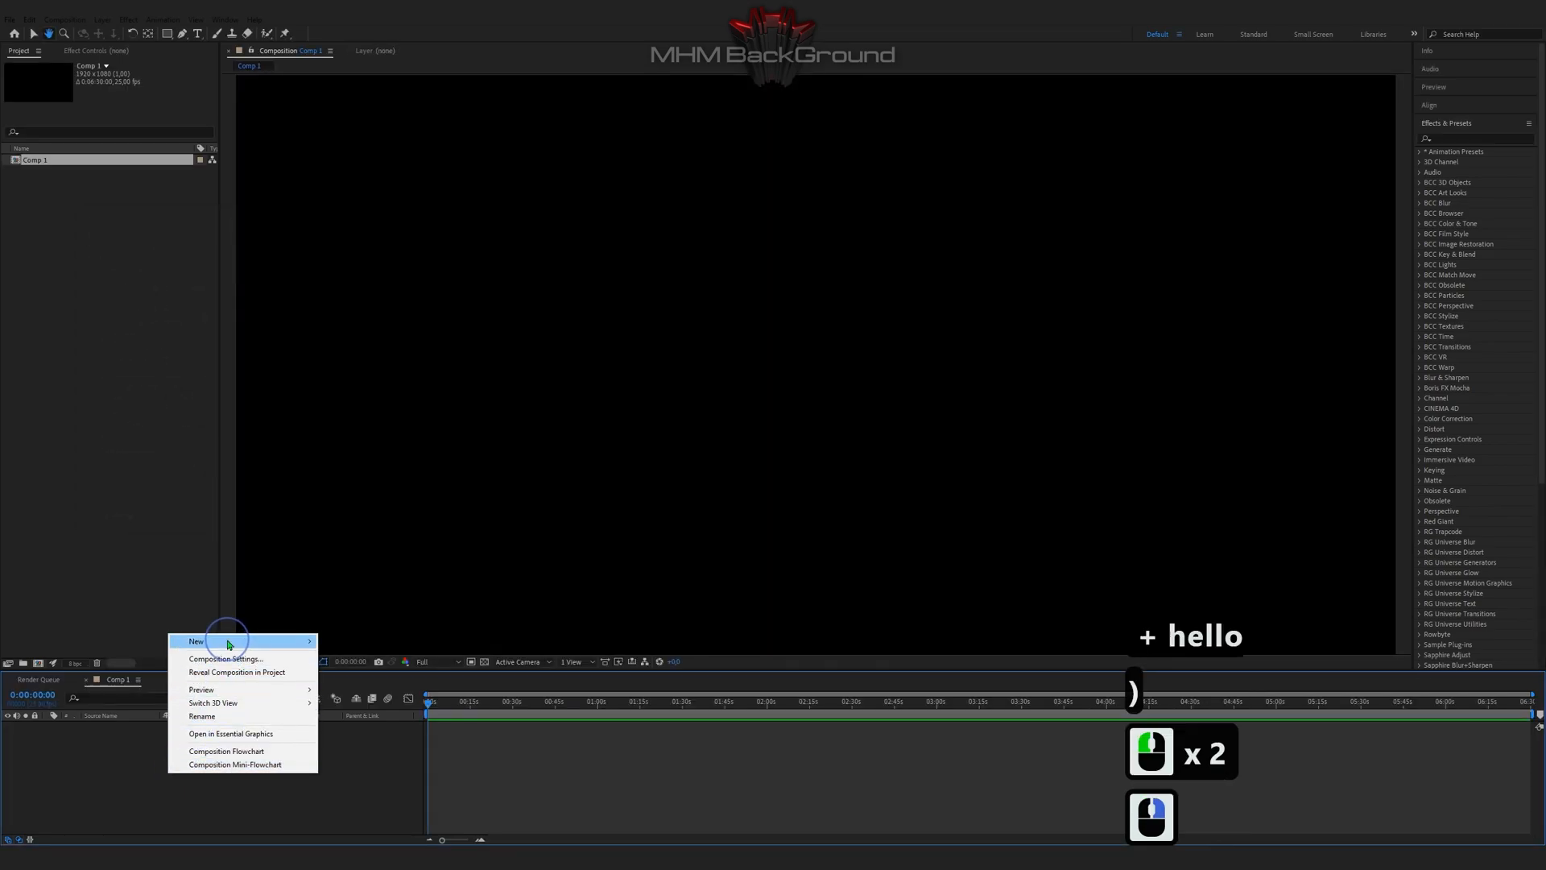
mouse_move(228, 644)
left_click(359, 665)
type("Tao")
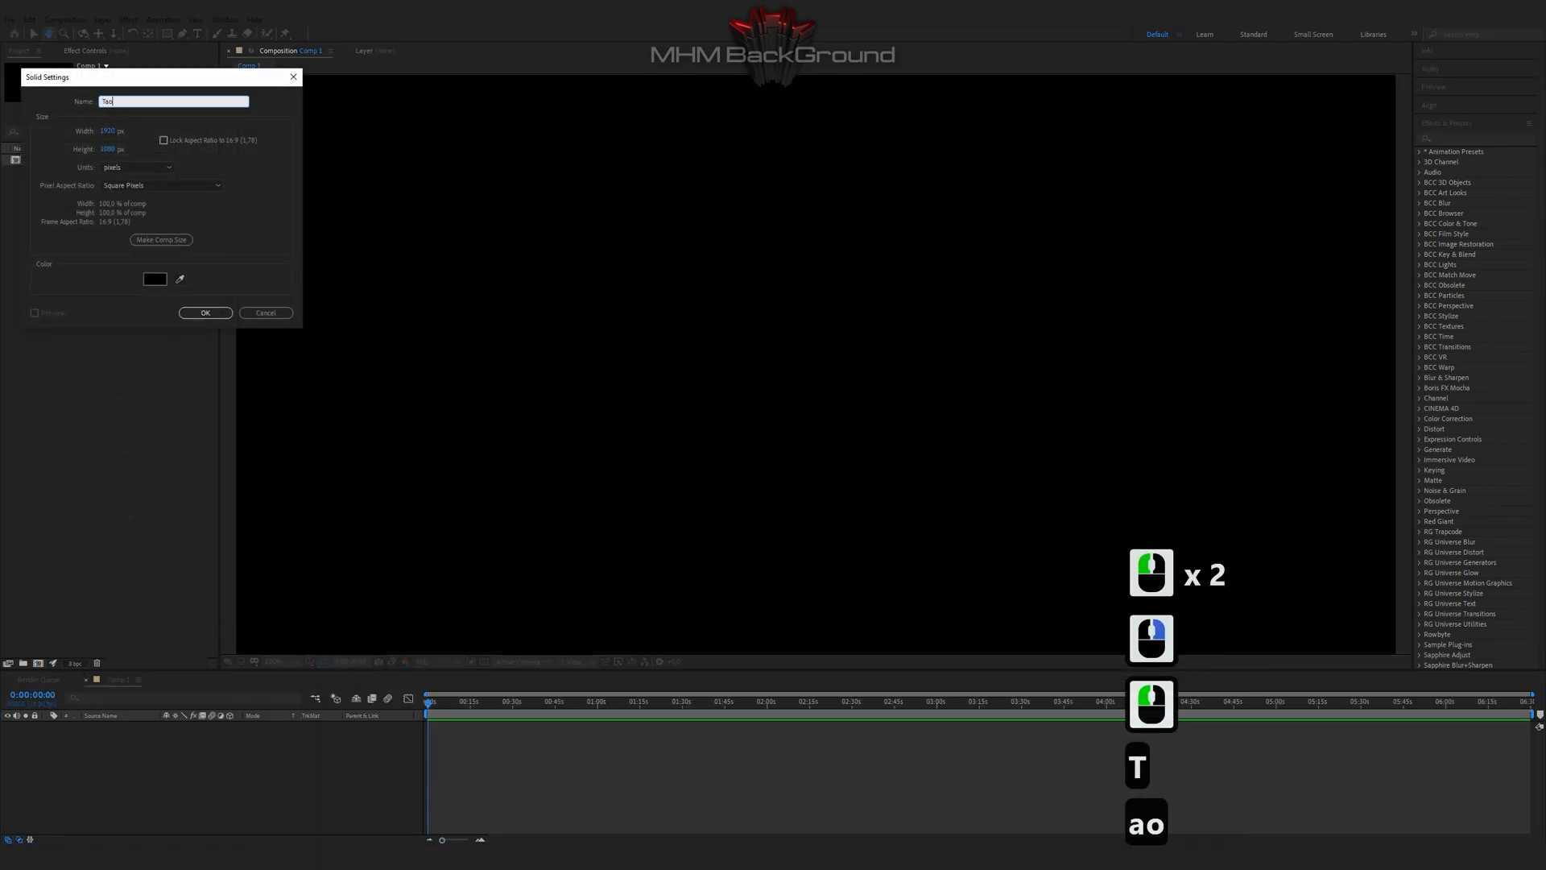
key("Return")
Step: Apply the RG Trapcode Tao effect to the Tao solid
left_click(128, 21)
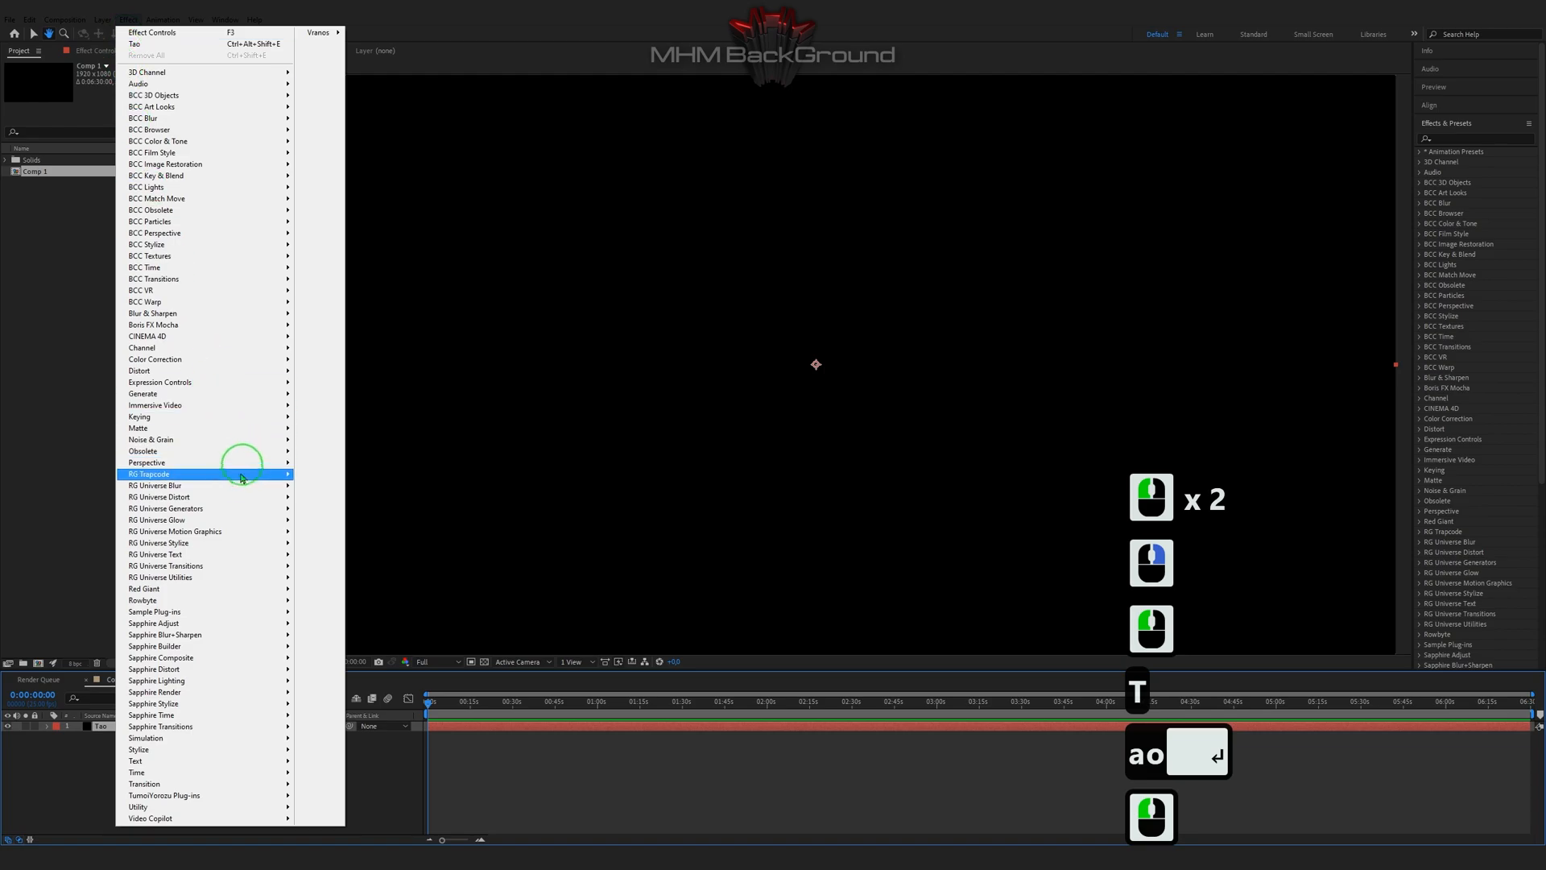
mouse_move(241, 475)
left_click(351, 609)
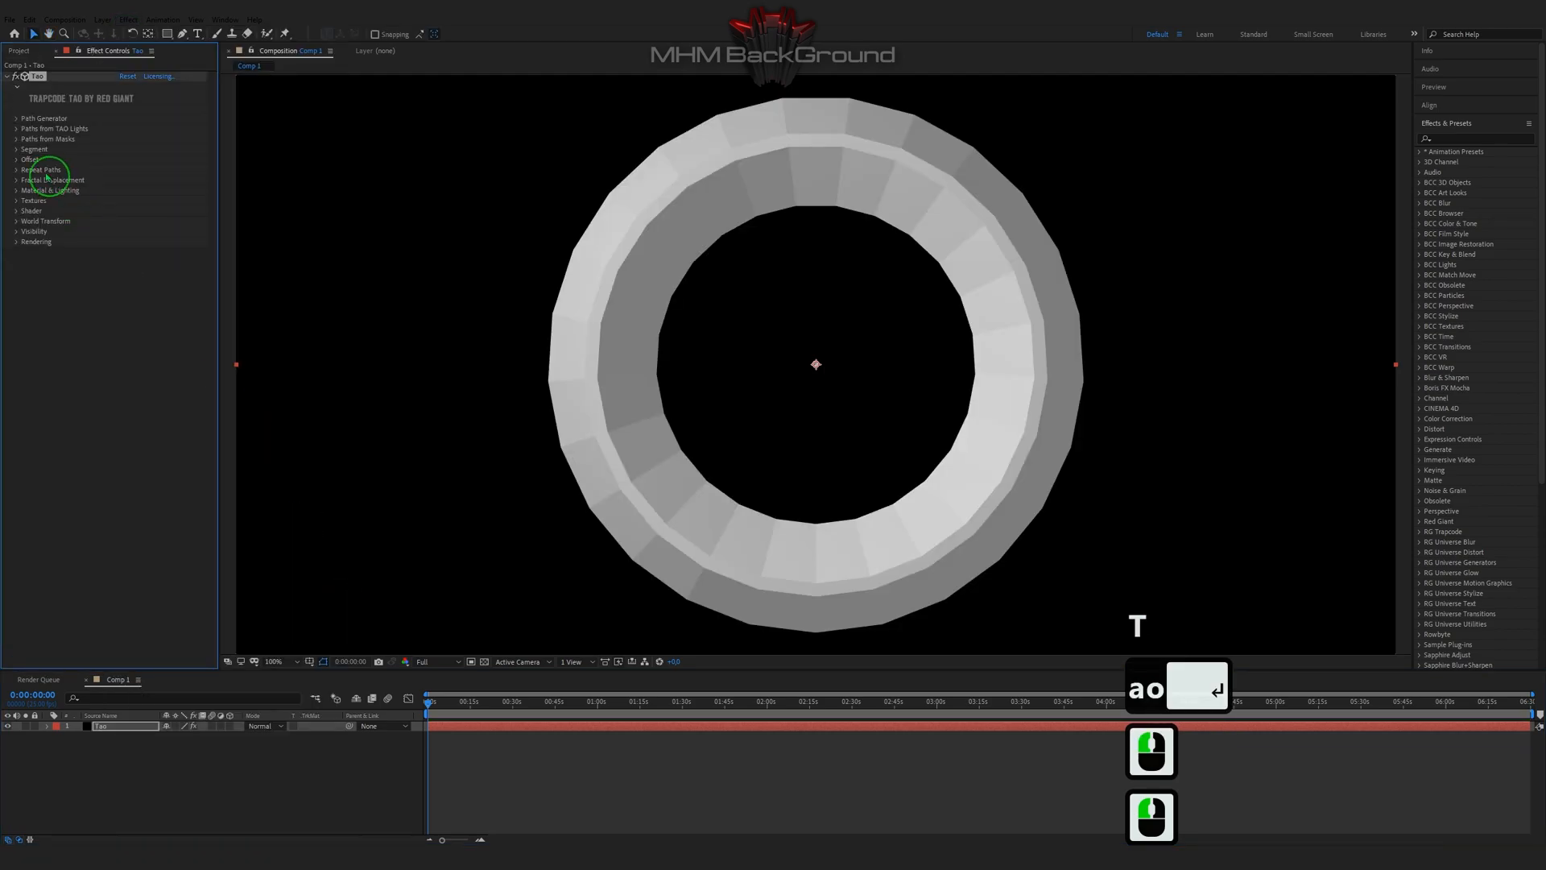
Step: Add the expression time*7 to Rotate Z in Tao's Path Generator and briefly preview the rotation
left_click(17, 119)
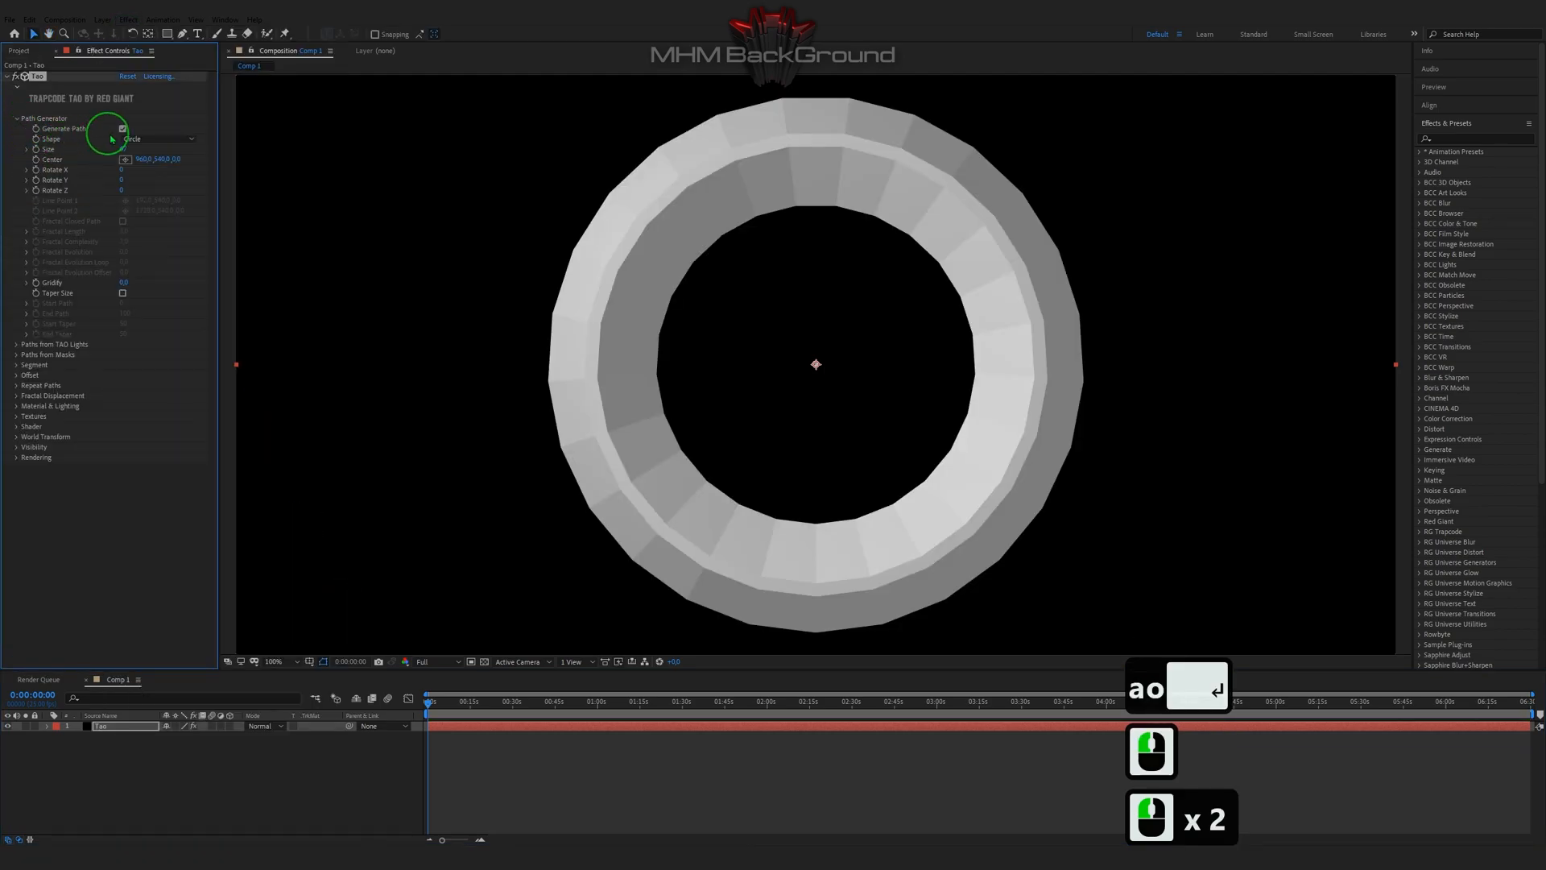
left_click(36, 191, "alt")
type("time*")
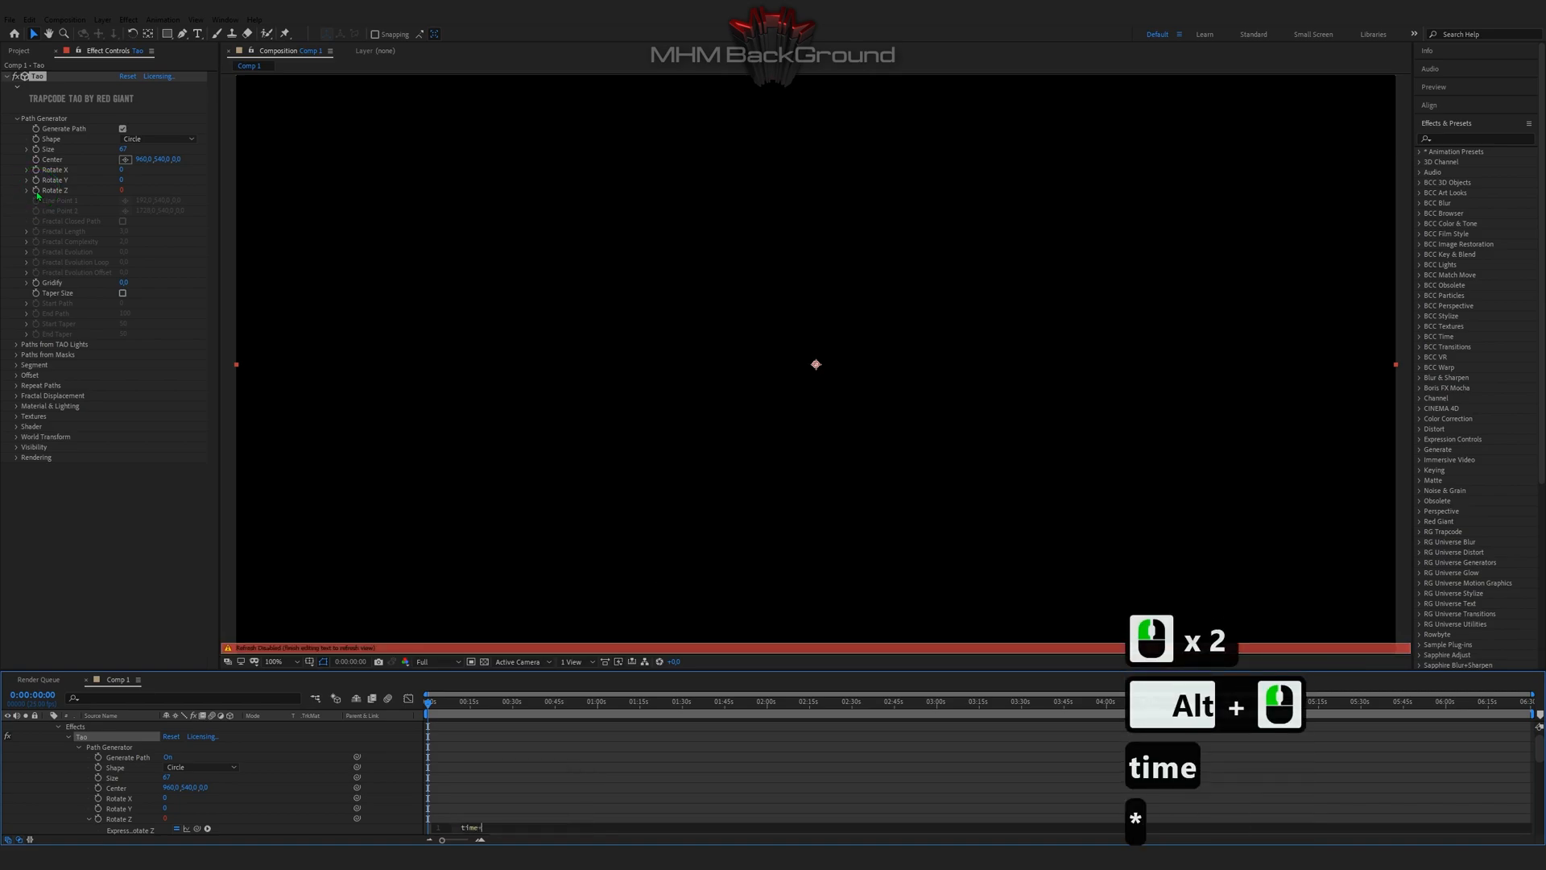
type("7")
left_click(545, 752)
key("space")
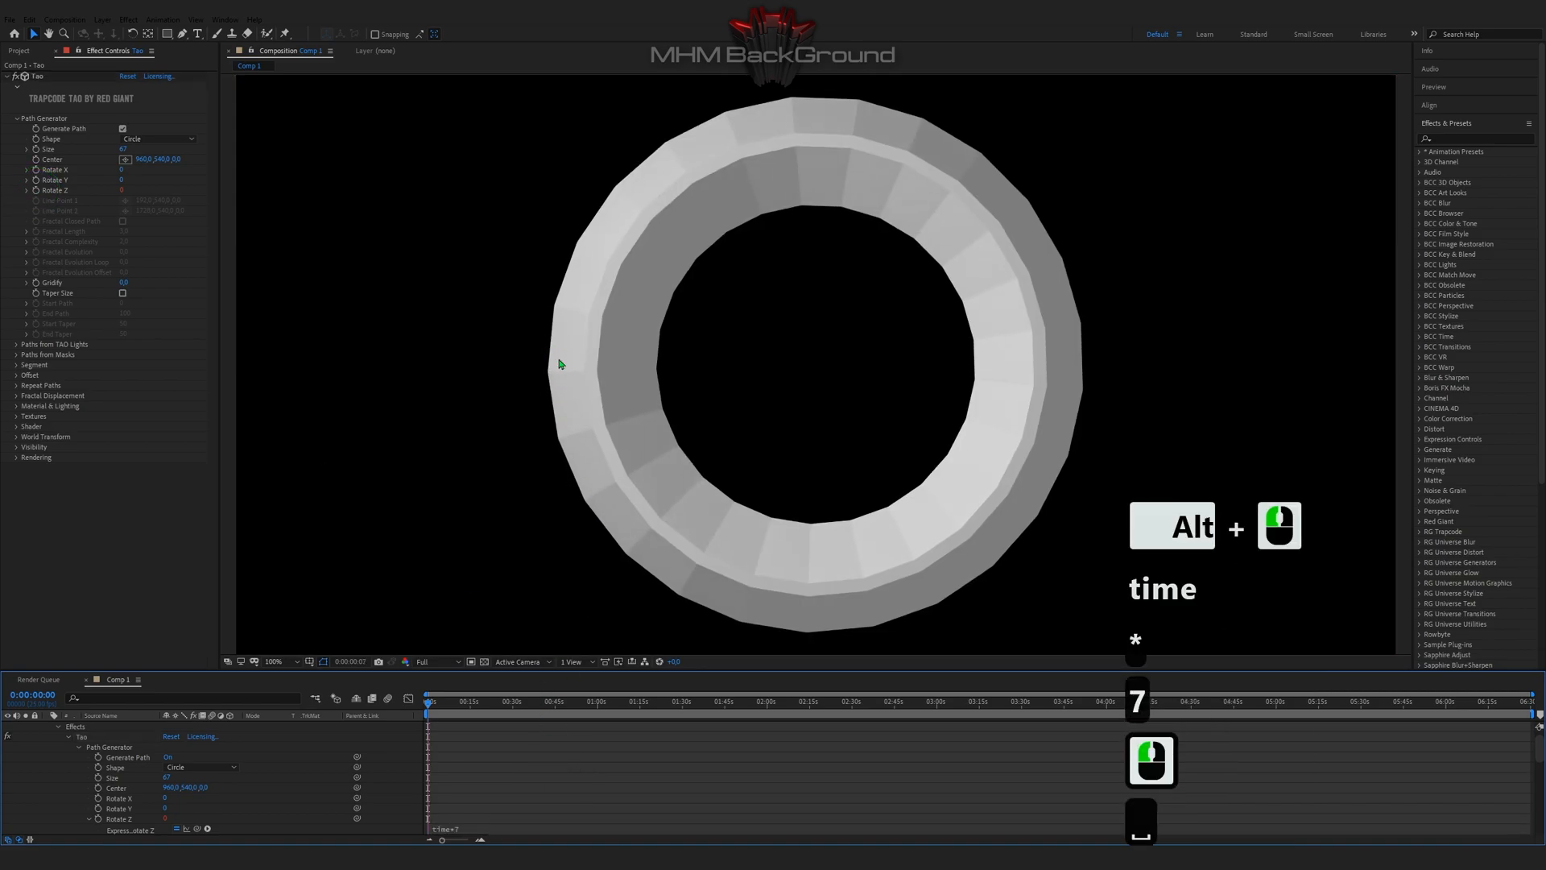
key("space")
Step: Set the Path Generator's Size to 23, Center X to 1074 and Rotate Y to -162
left_click(124, 149)
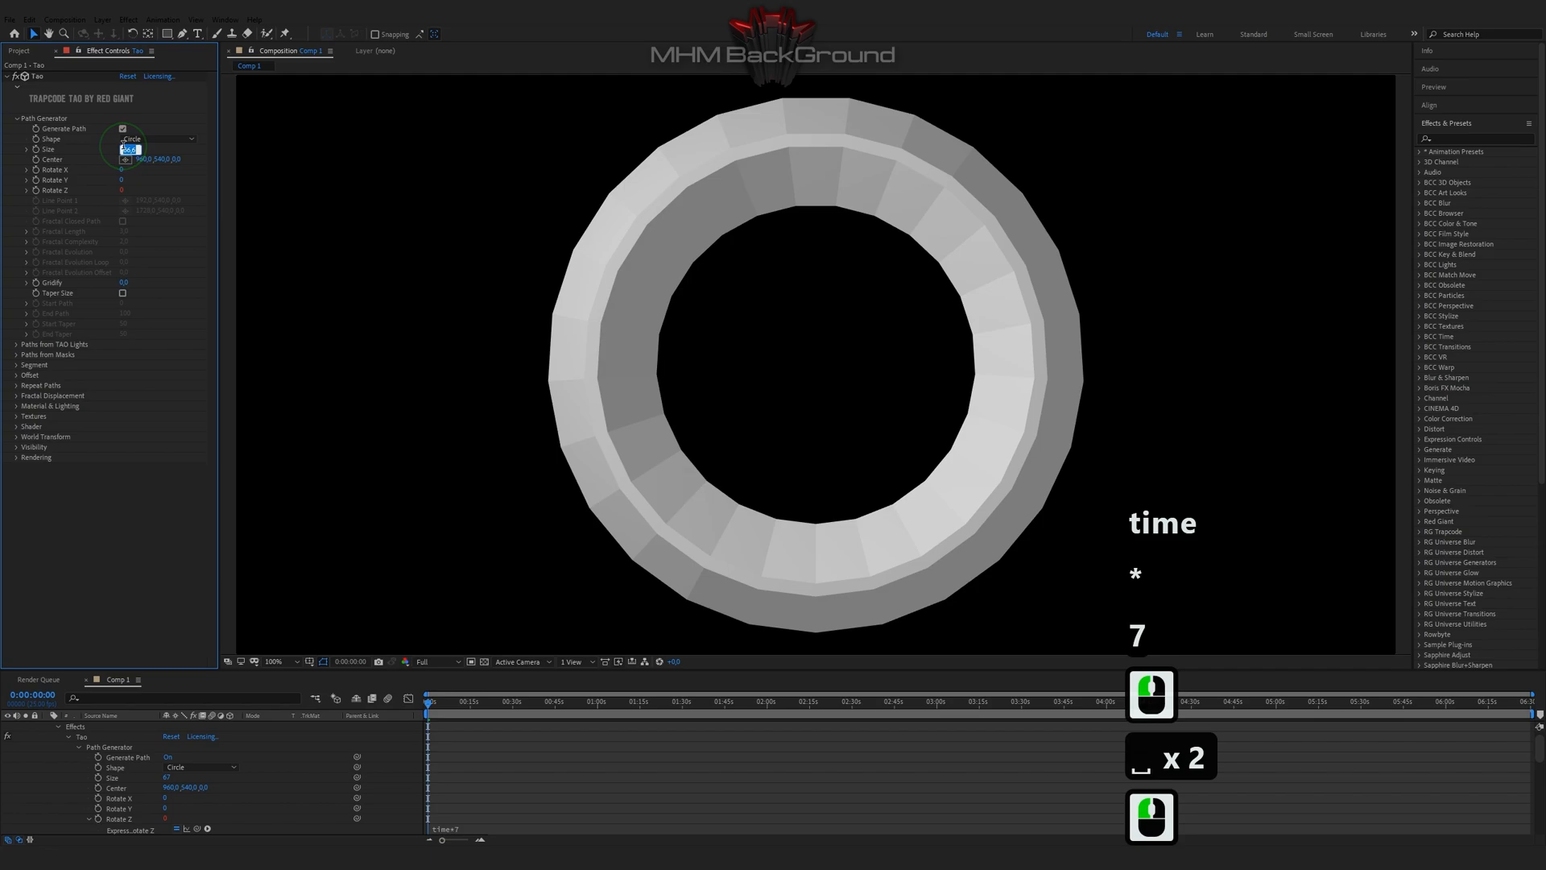
type("23")
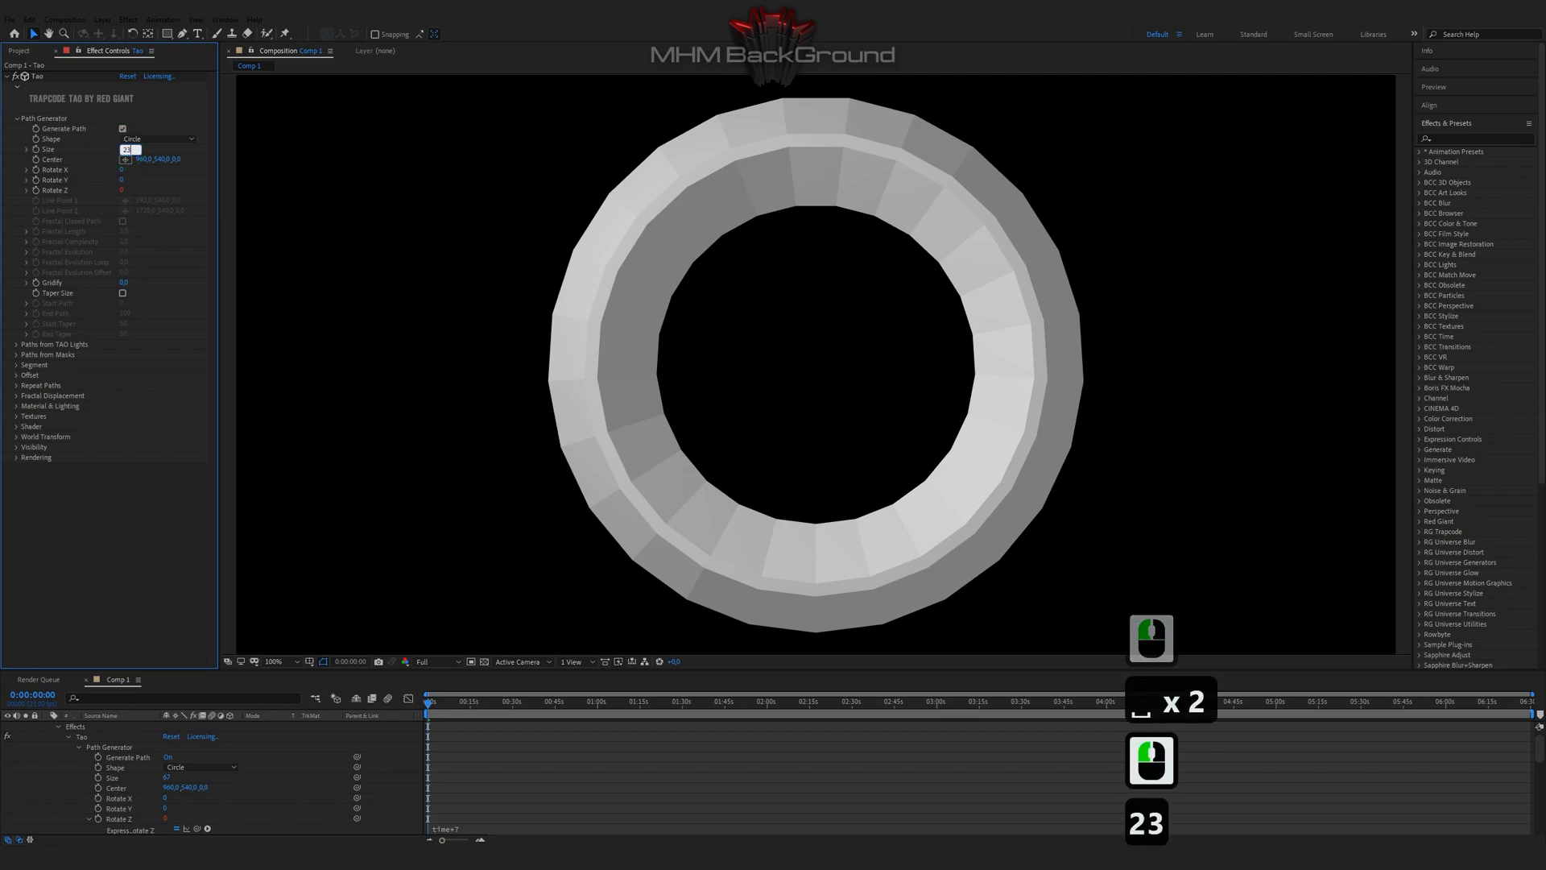
key("Tab")
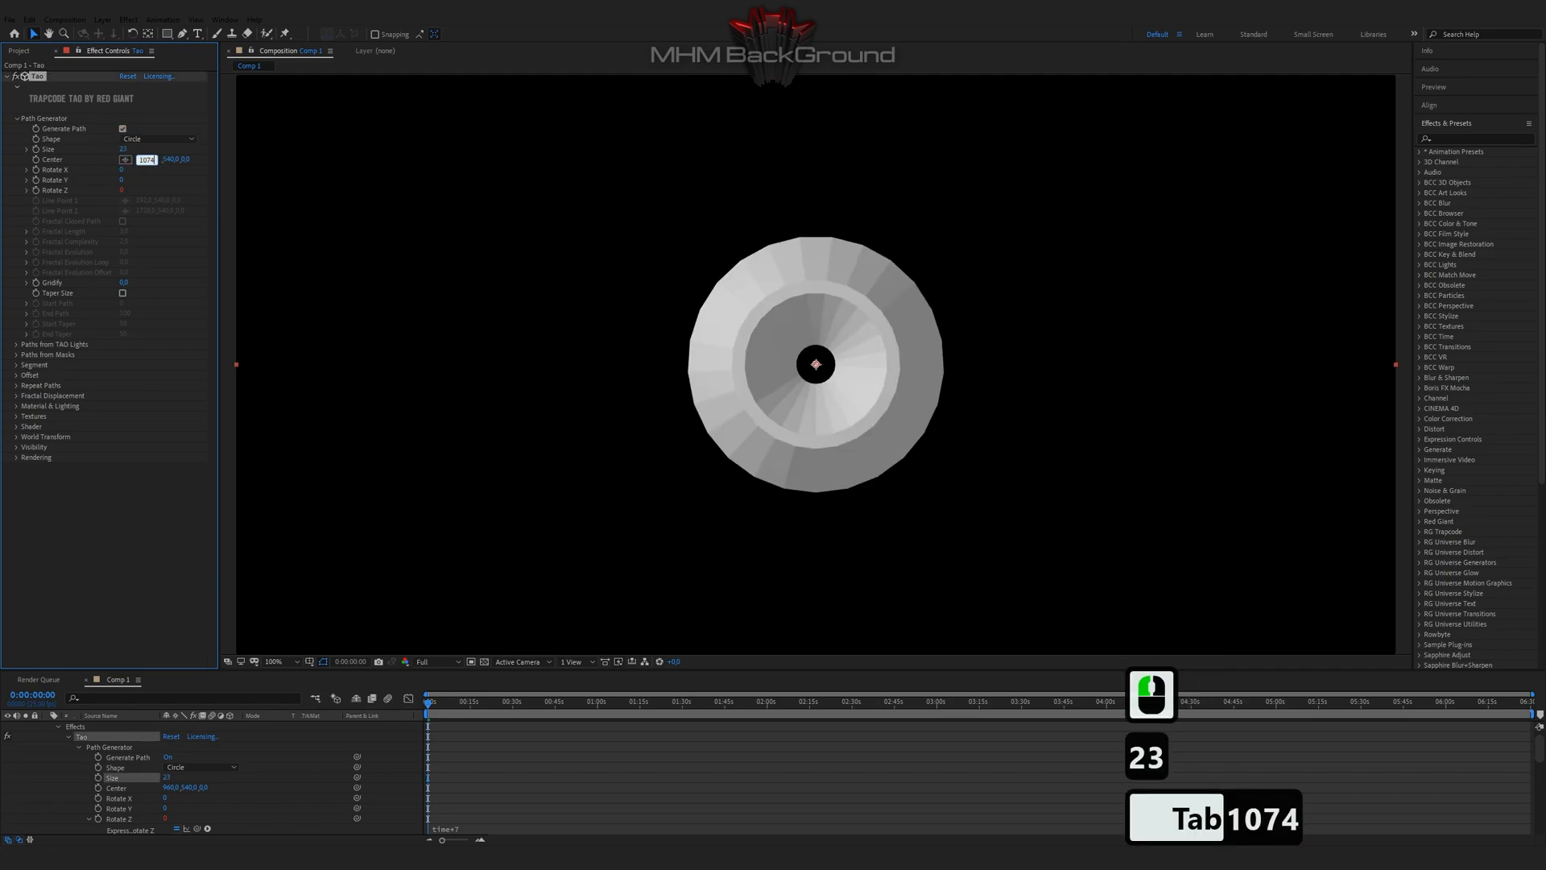
key("Tab")
key("Tab")
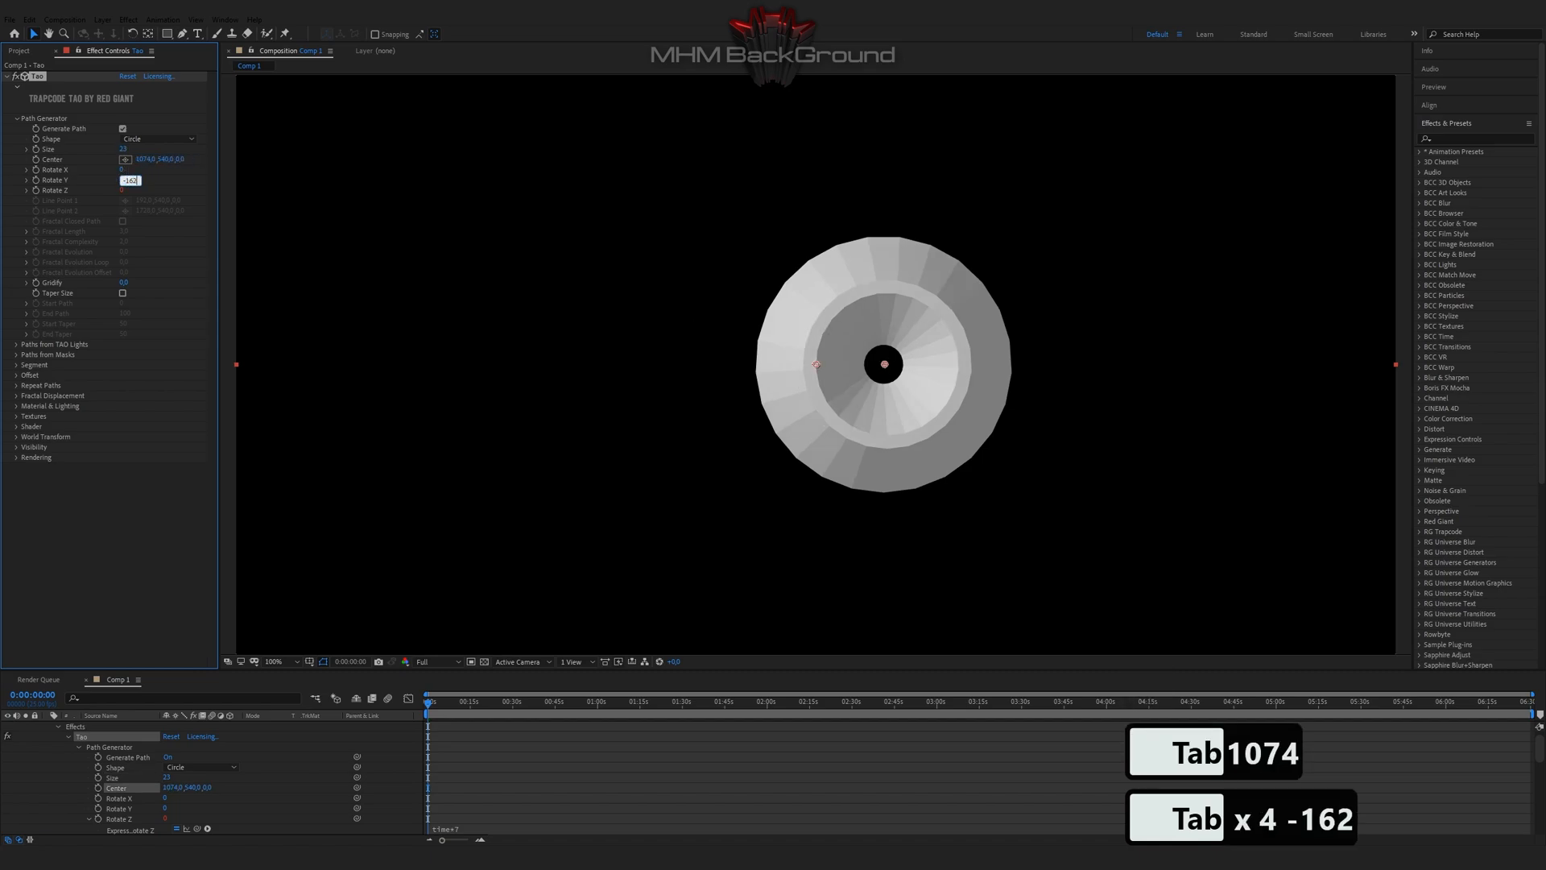
key("Return")
Step: Set Tao's Segment Mode to Repeat Sphere with 49 segments and 7 sides
left_click(16, 365)
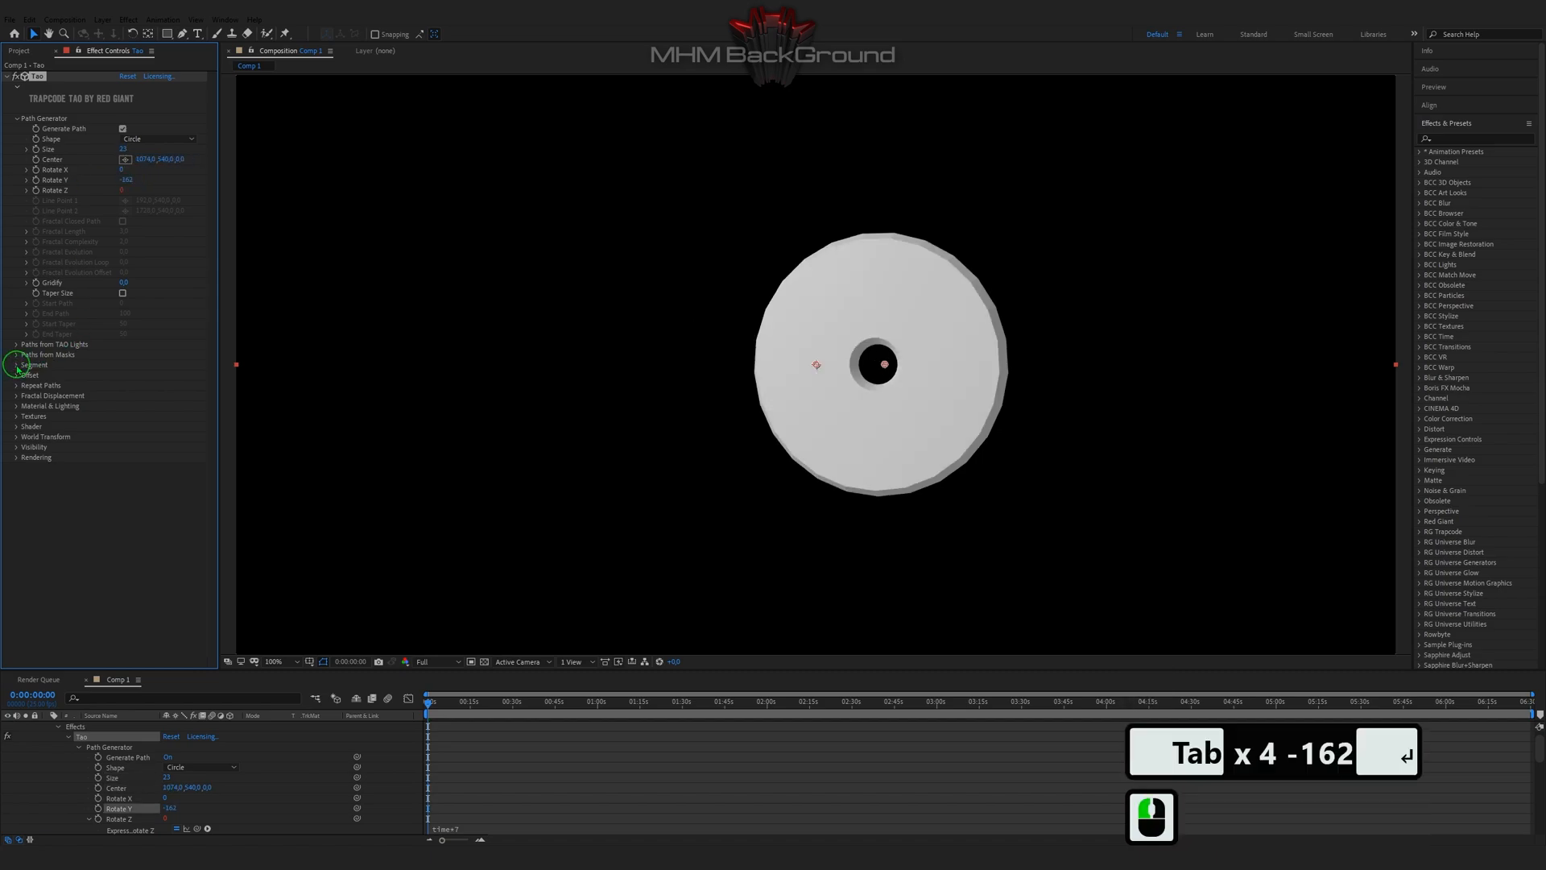
left_click(141, 418)
left_click(149, 376)
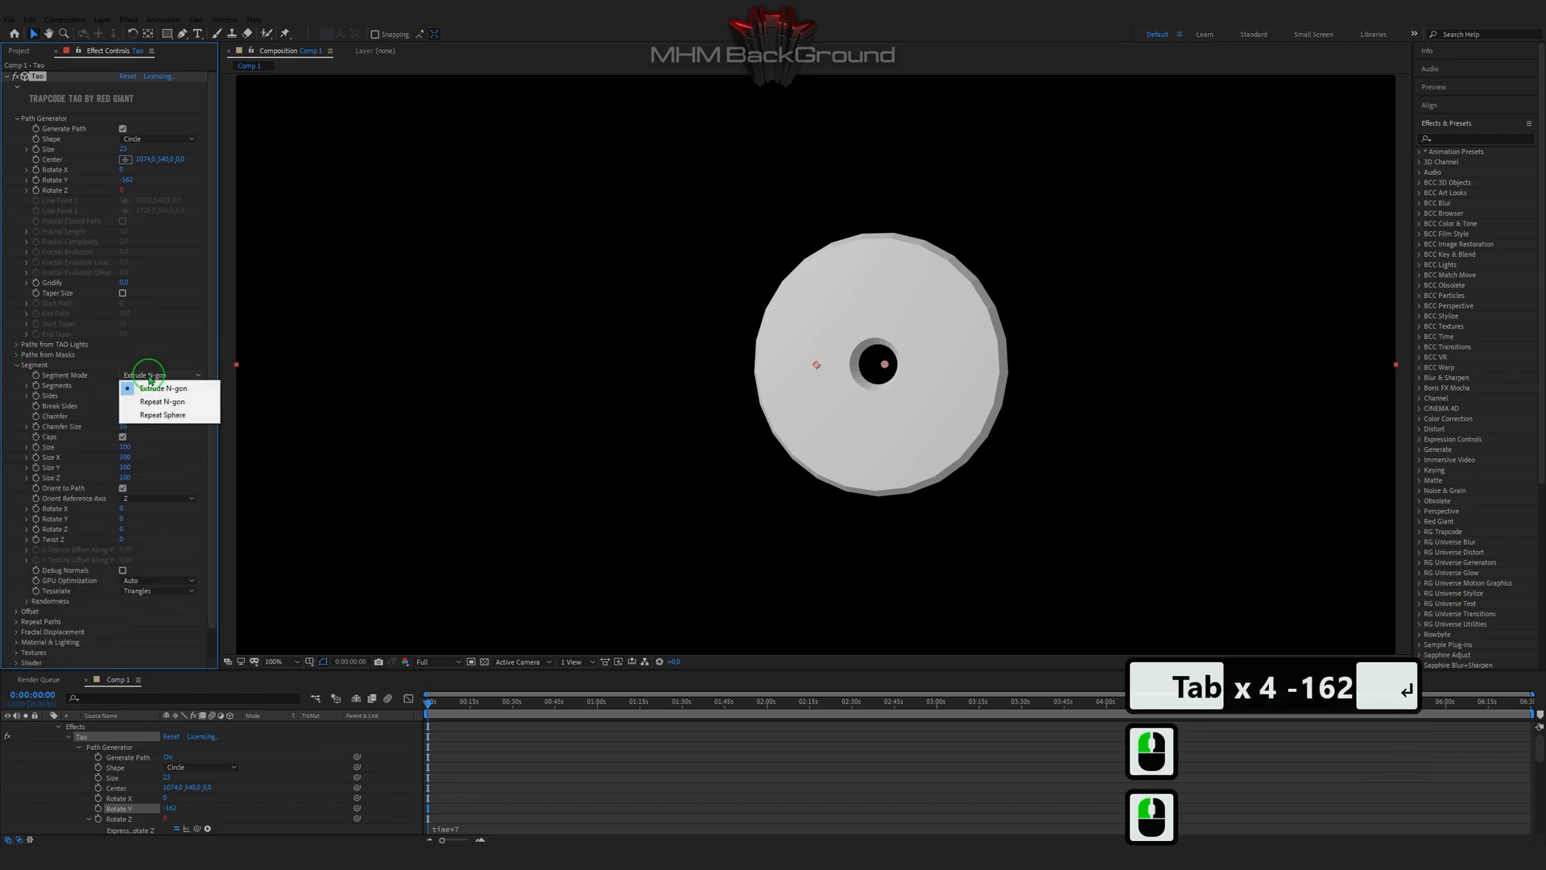
left_click(185, 416)
left_click(189, 409)
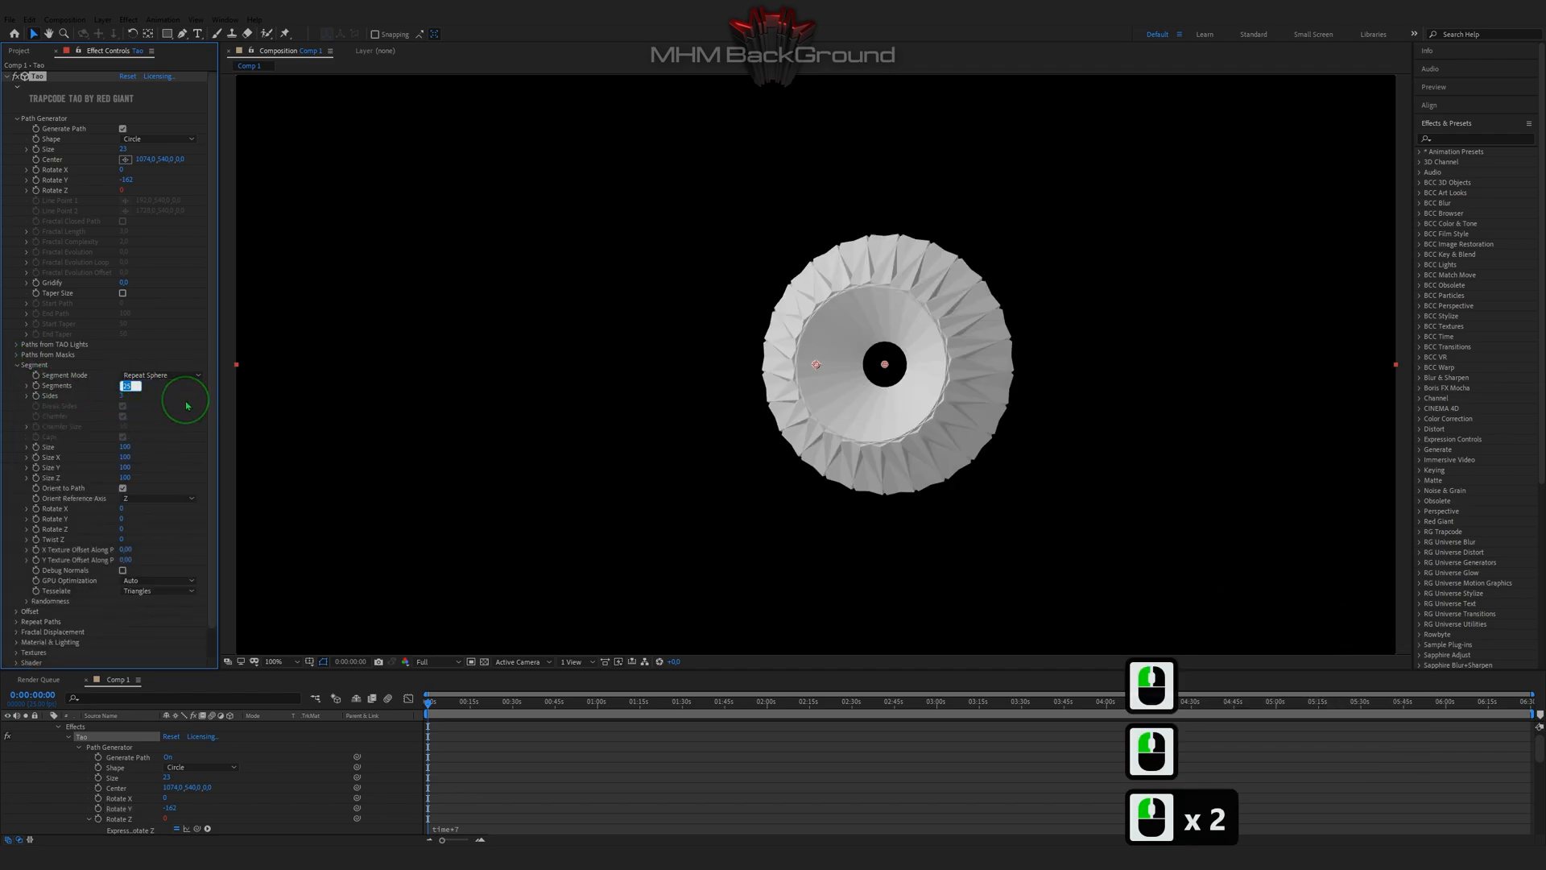
type("49")
key("Tab")
type("7")
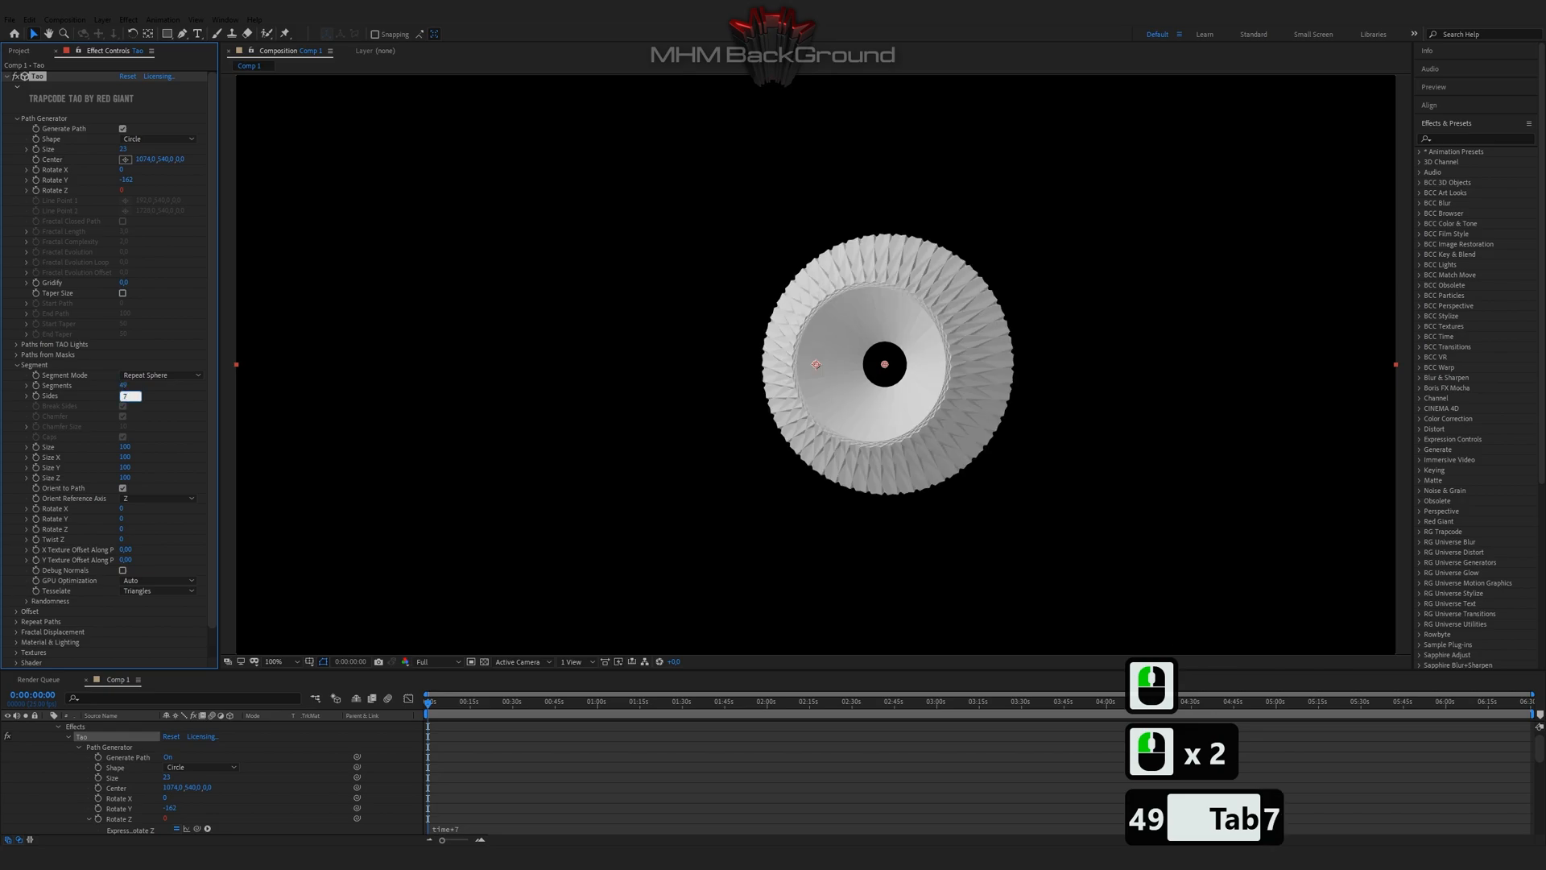
Step: Set the segment Size to 19 and its Size X to 86
key("Tab")
type("19")
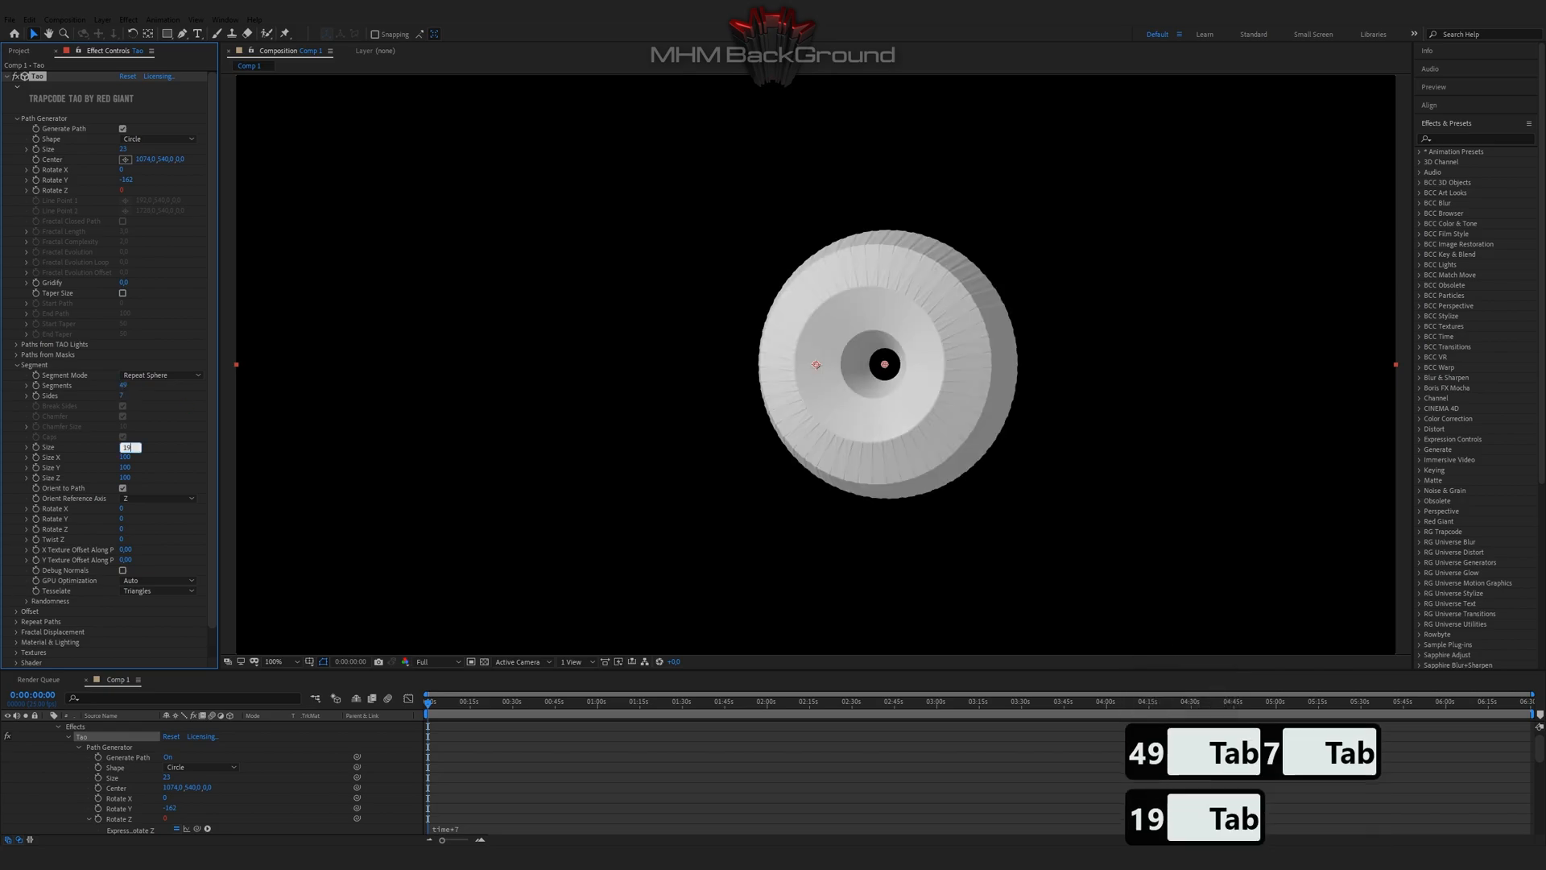
key("Tab")
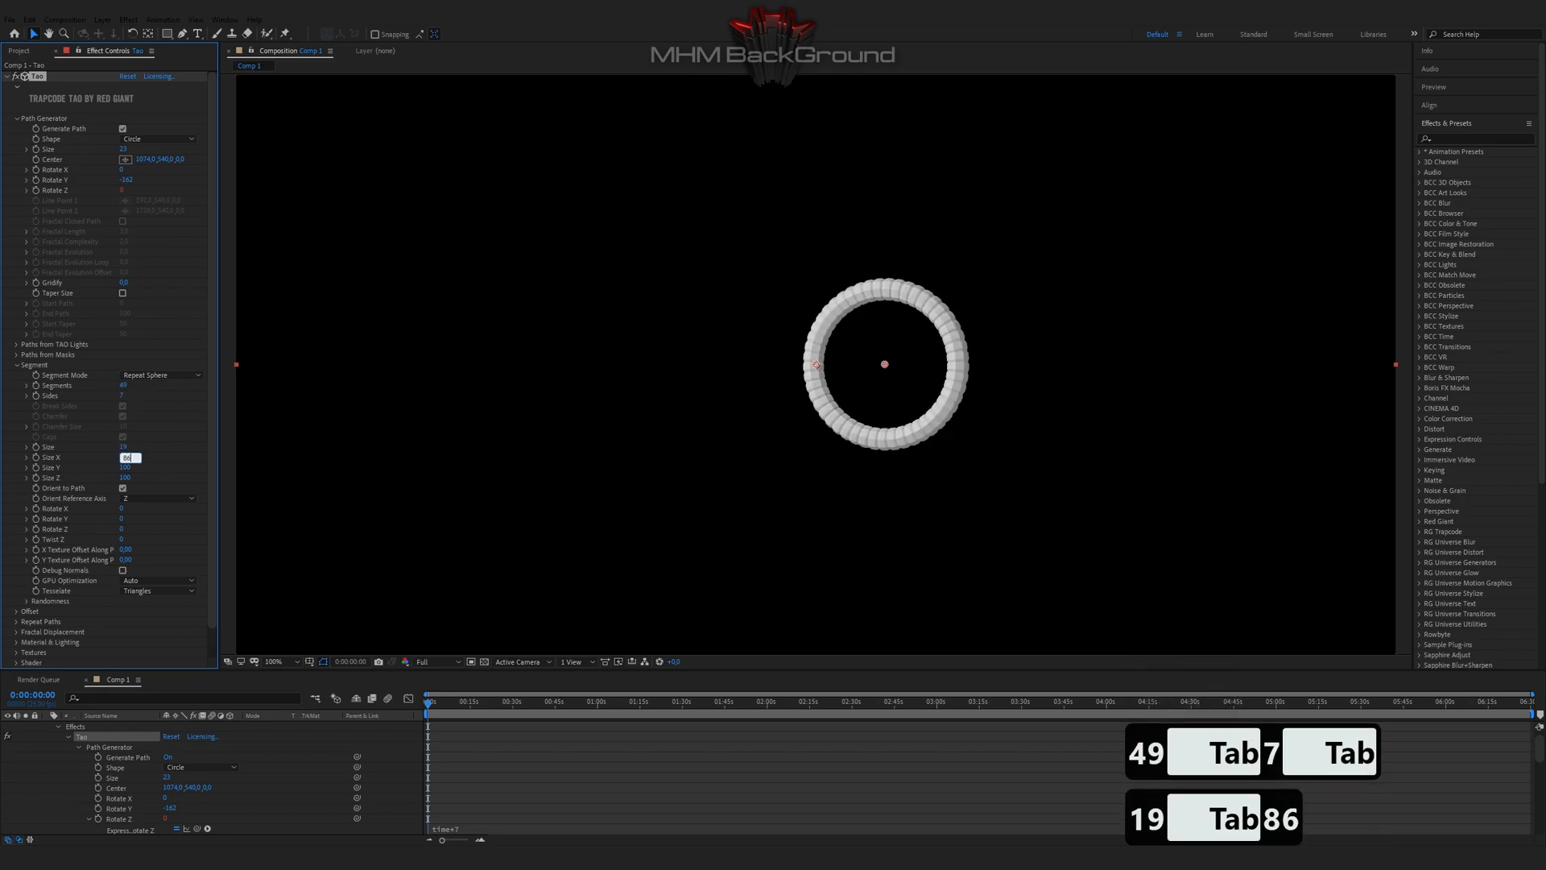
type("86")
key("Tab")
Step: Set the segment rotation to -57 for Rotate X, 176 for Rotate Y and 197 for Rotate Z
key("Tab")
key("Tab")
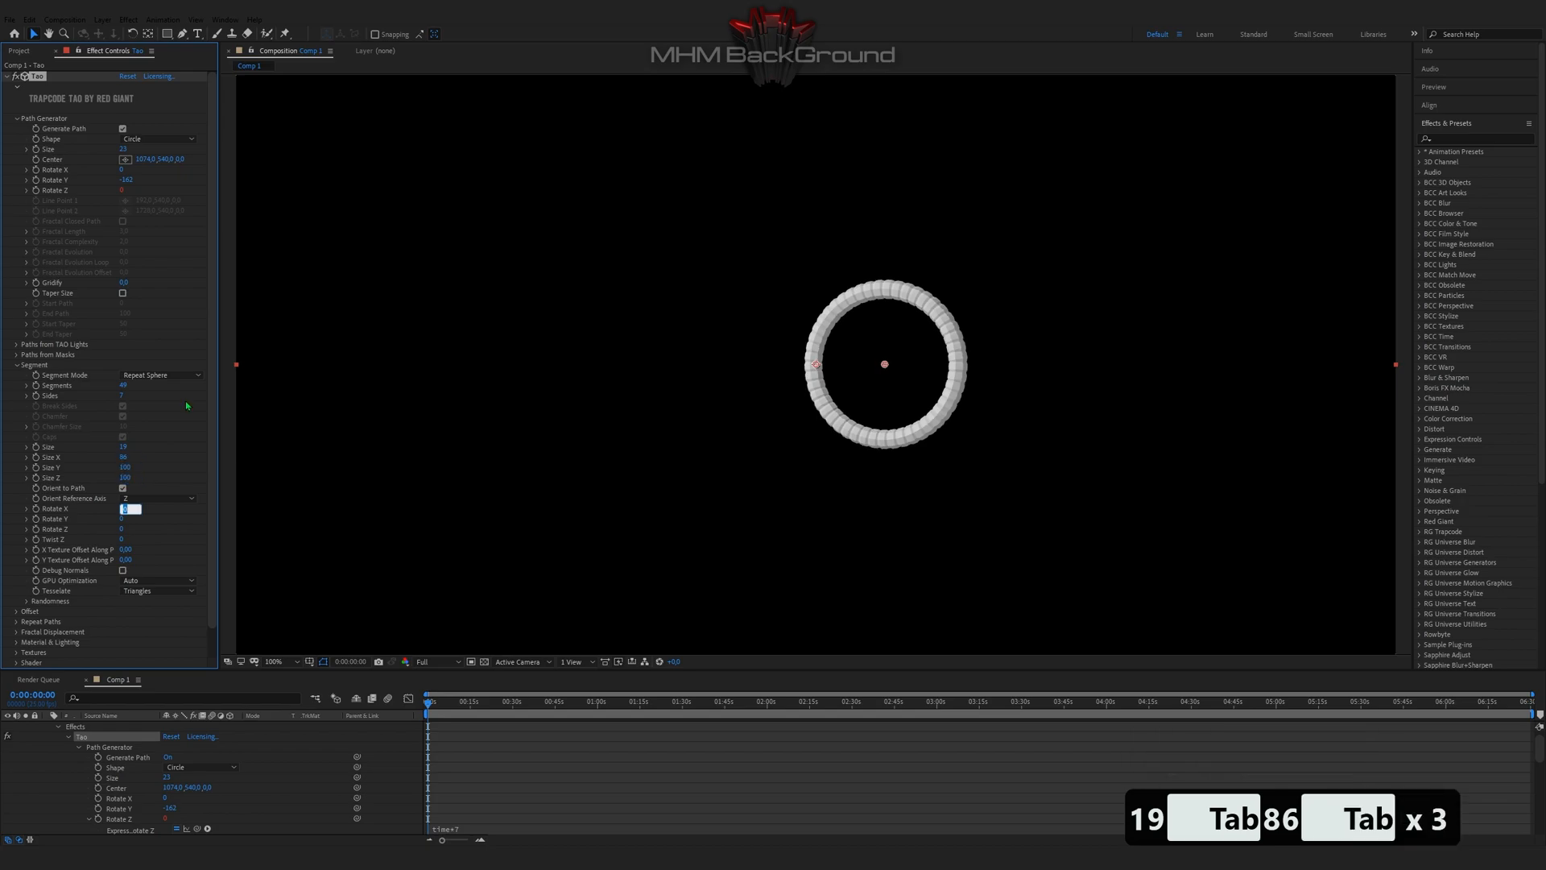
type("-57")
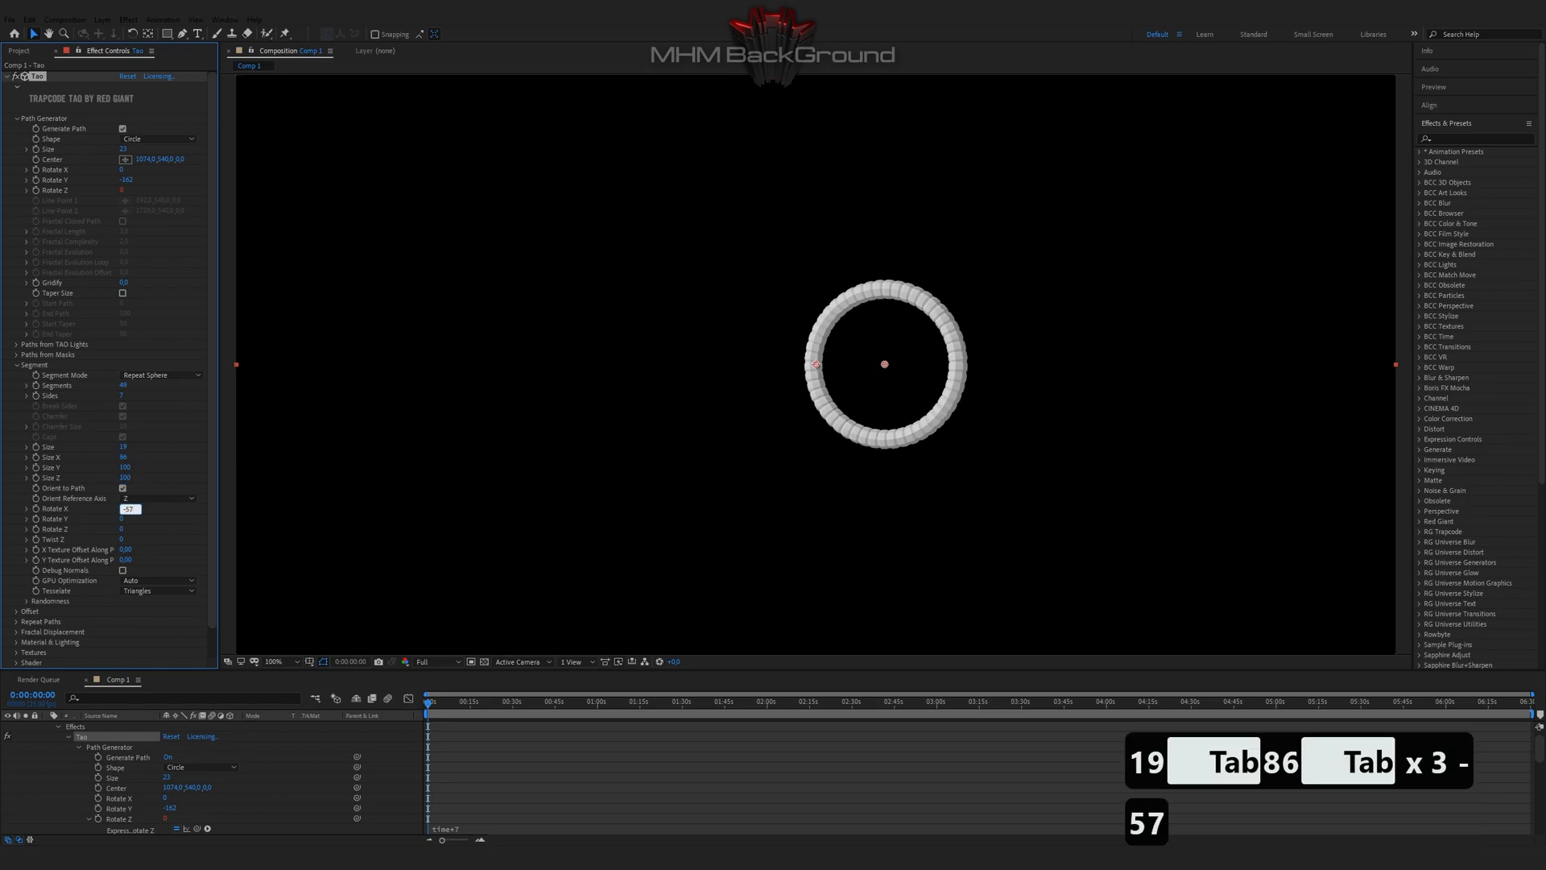
key("Tab")
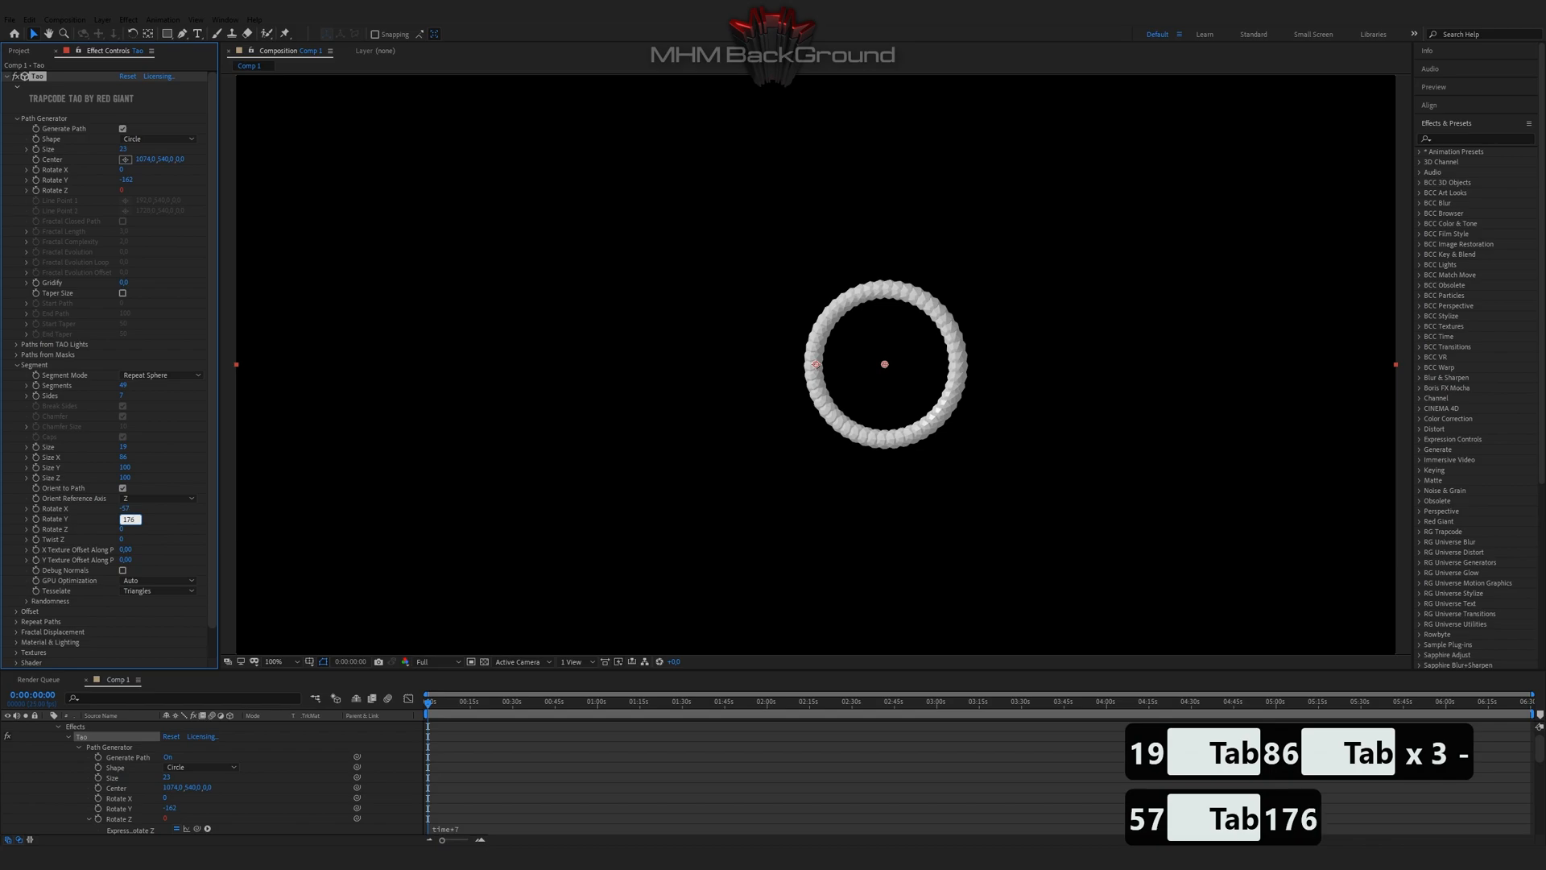
key("Tab")
type("197")
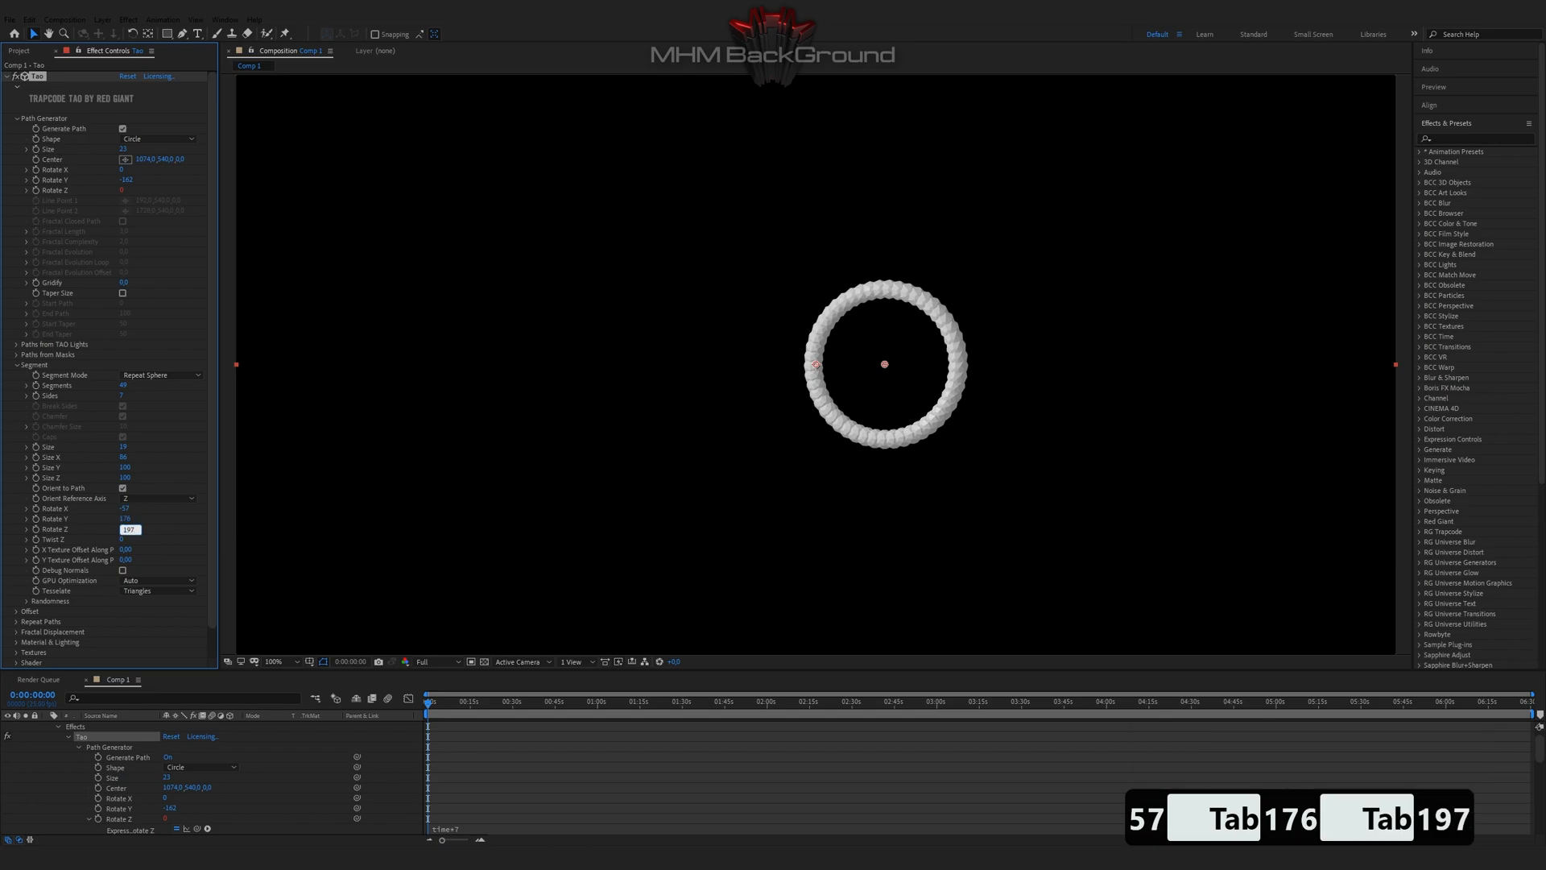
key("Return")
Step: In the First Repeater of Repeat Paths, set R1 Repetitions to 28 and R1 World Pos X to -8
scroll(91, 541, "down", 3)
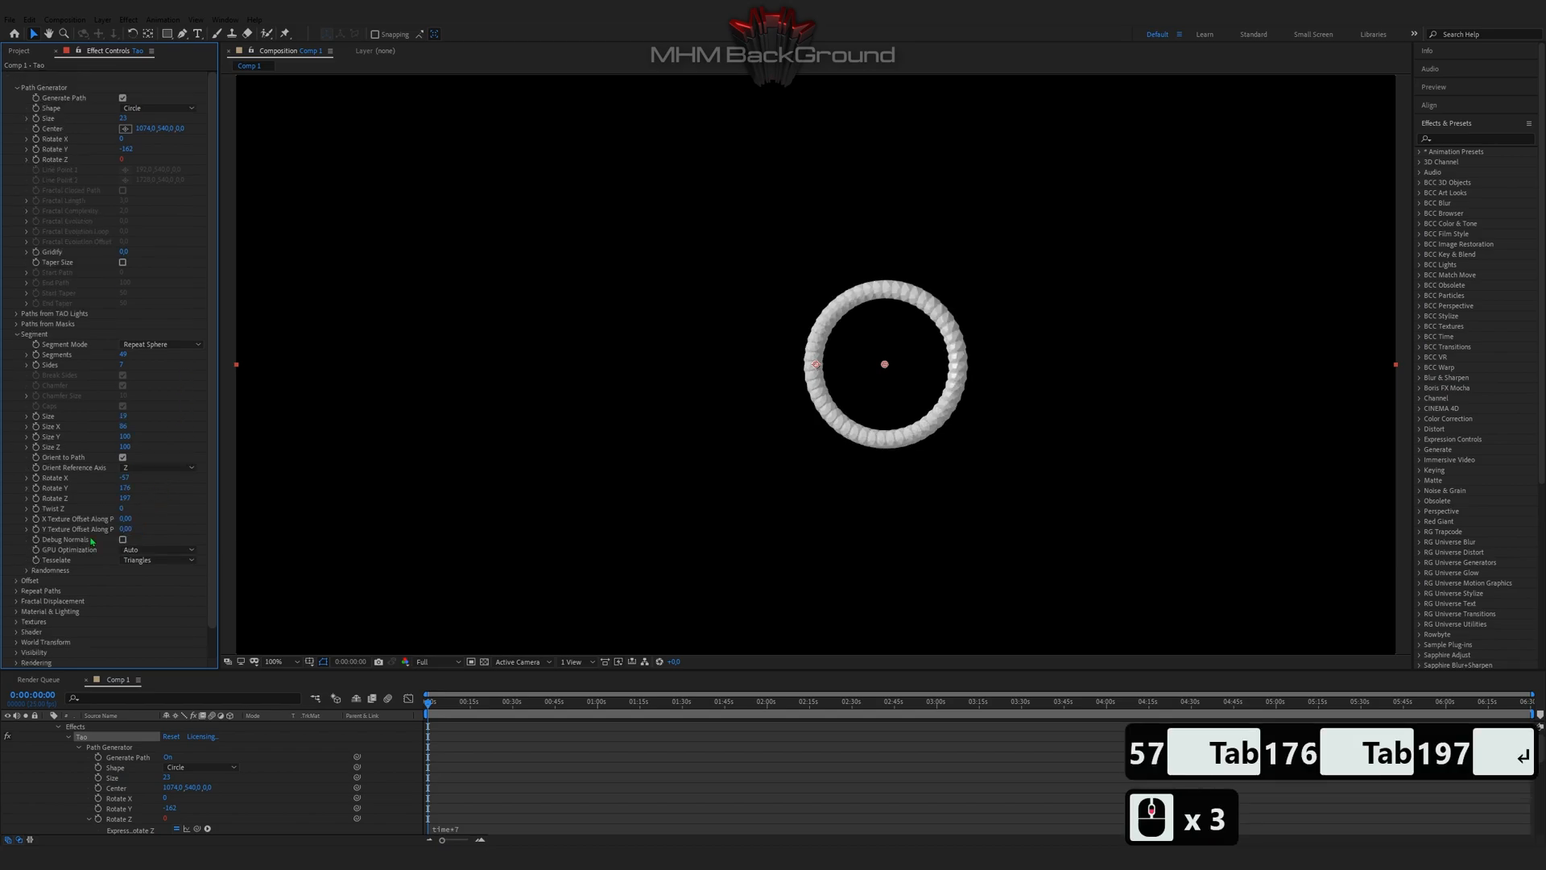
left_click(16, 592)
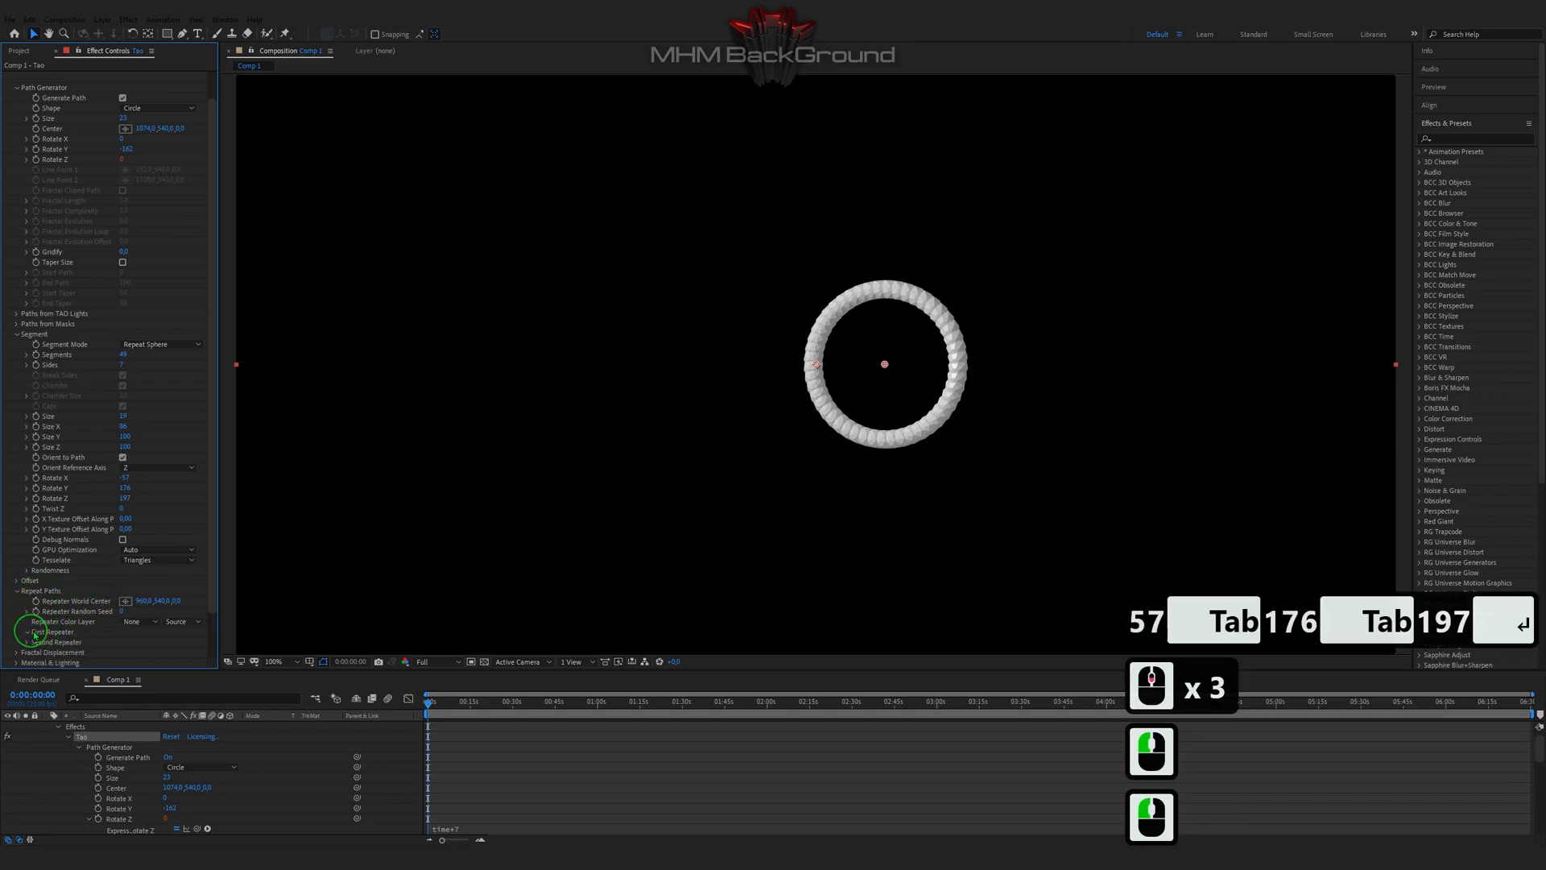
left_click(28, 630)
left_click(124, 427)
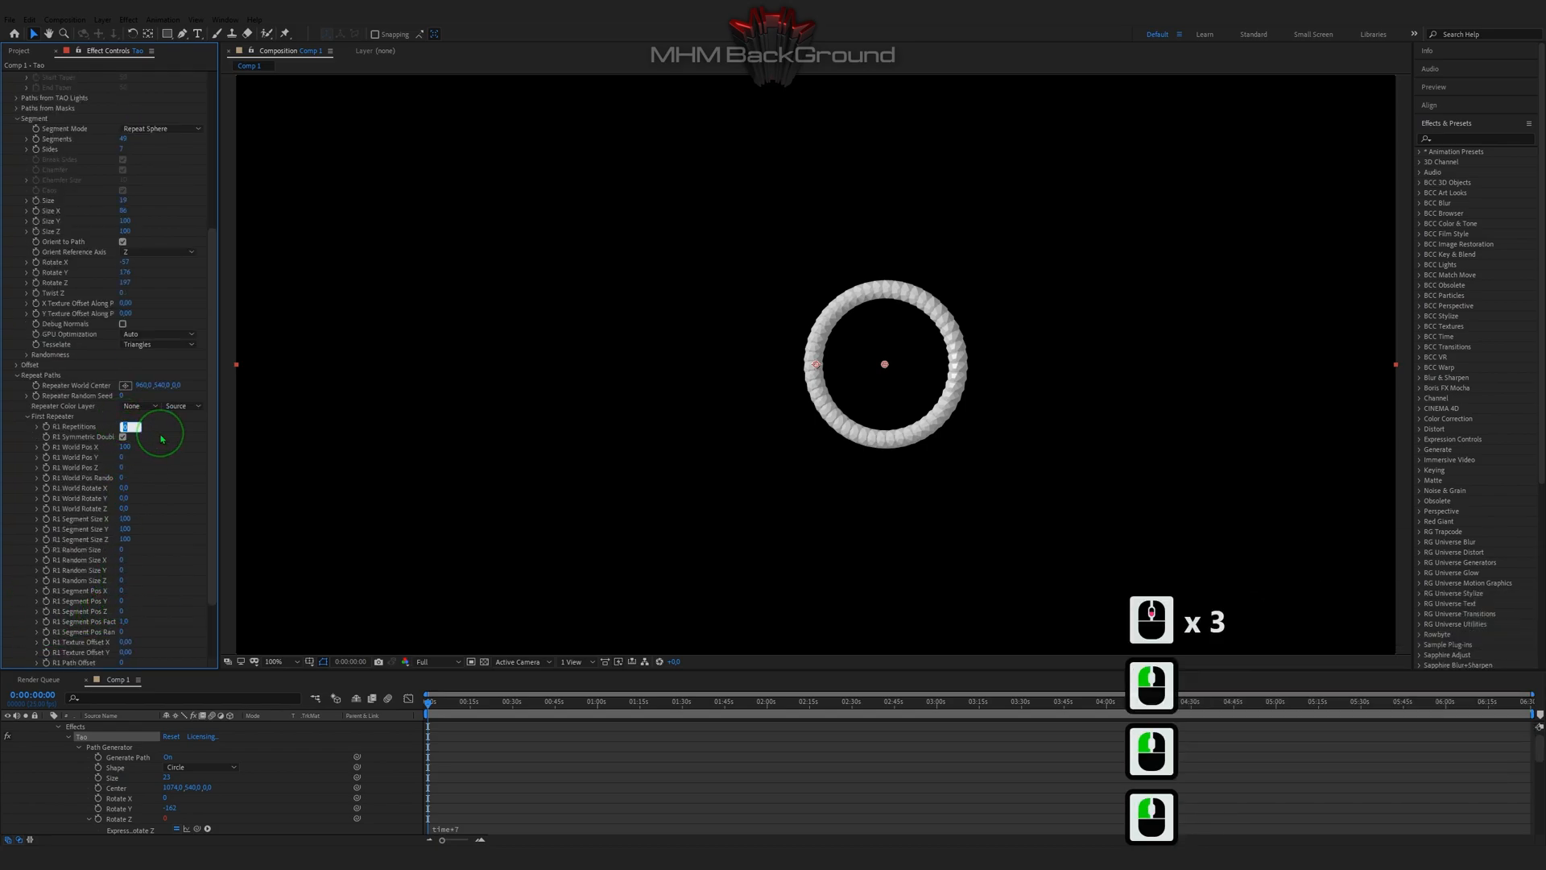
type("28")
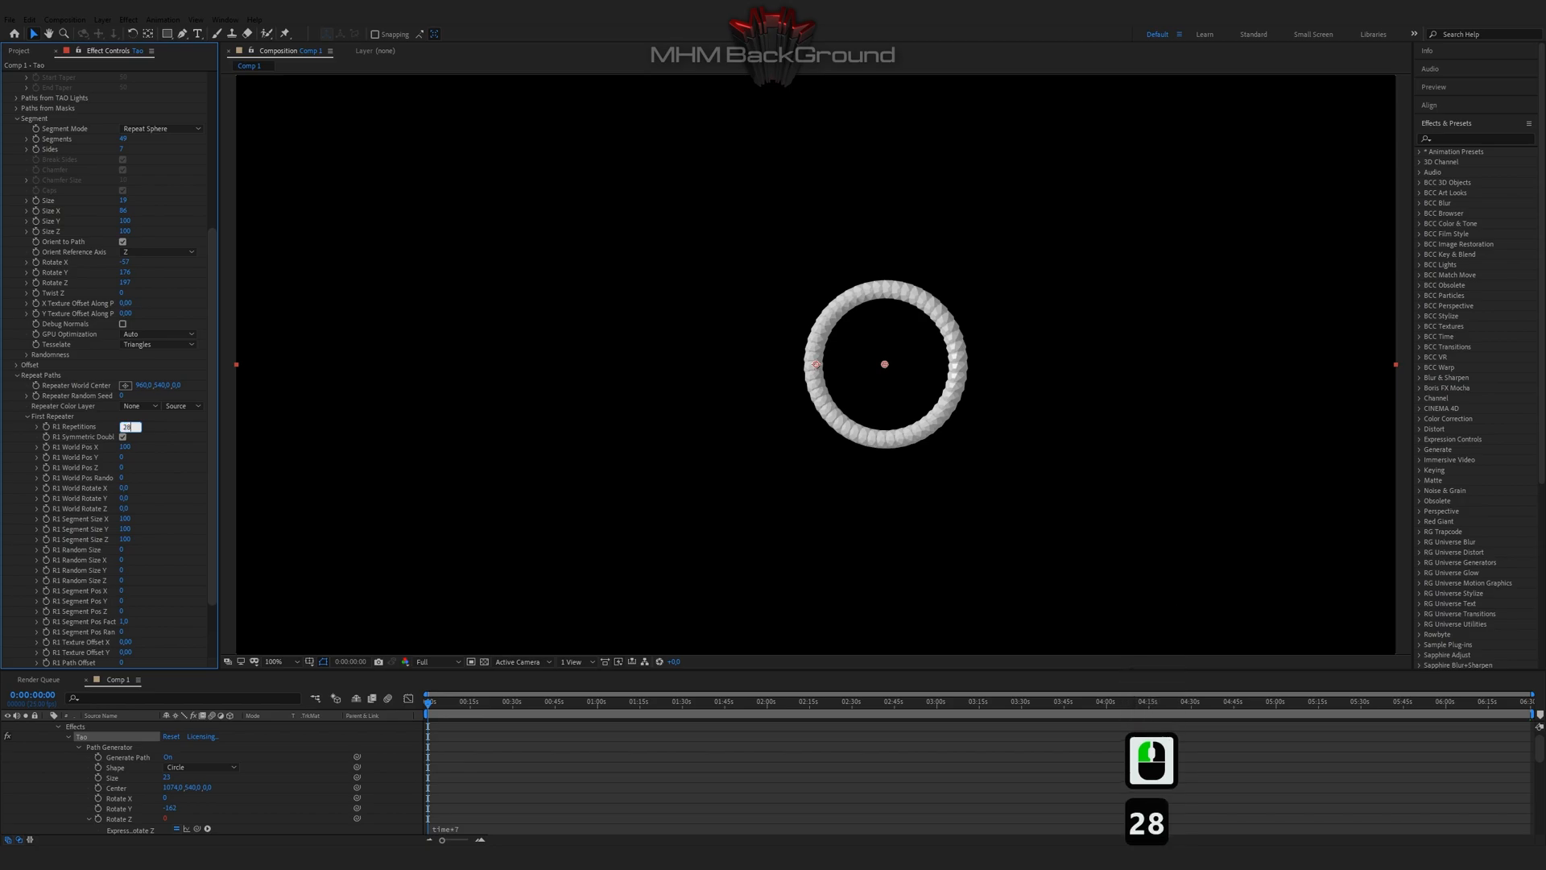
key("Tab")
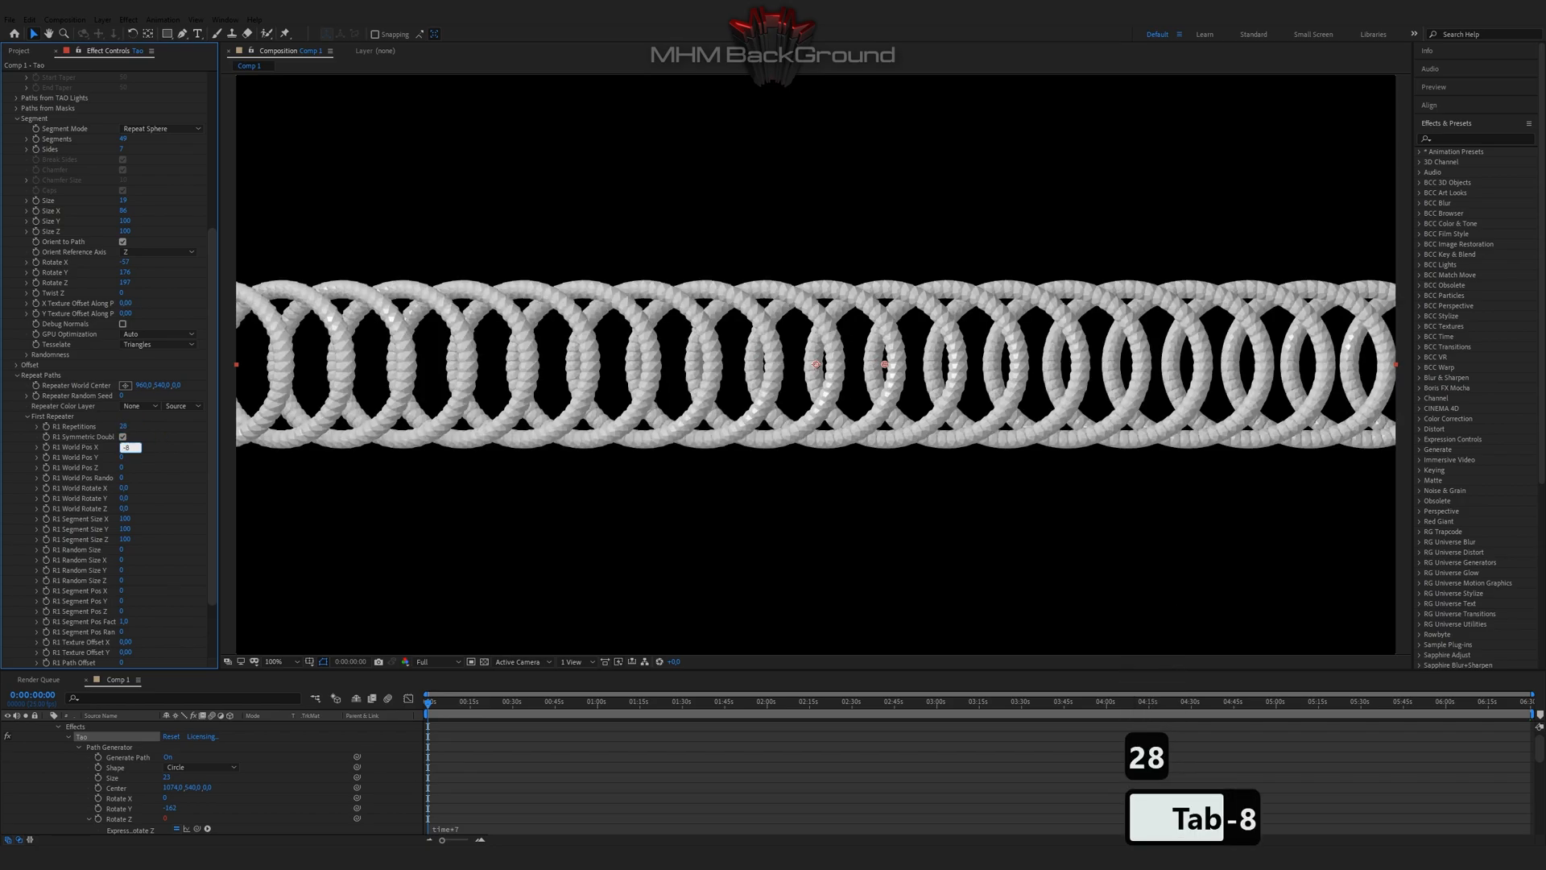
type("-8")
key("Tab")
Step: Set R1 World Rotate X to -6, turn off R1 Symmetric Doubler and briefly preview the twisted shape
key("Tab")
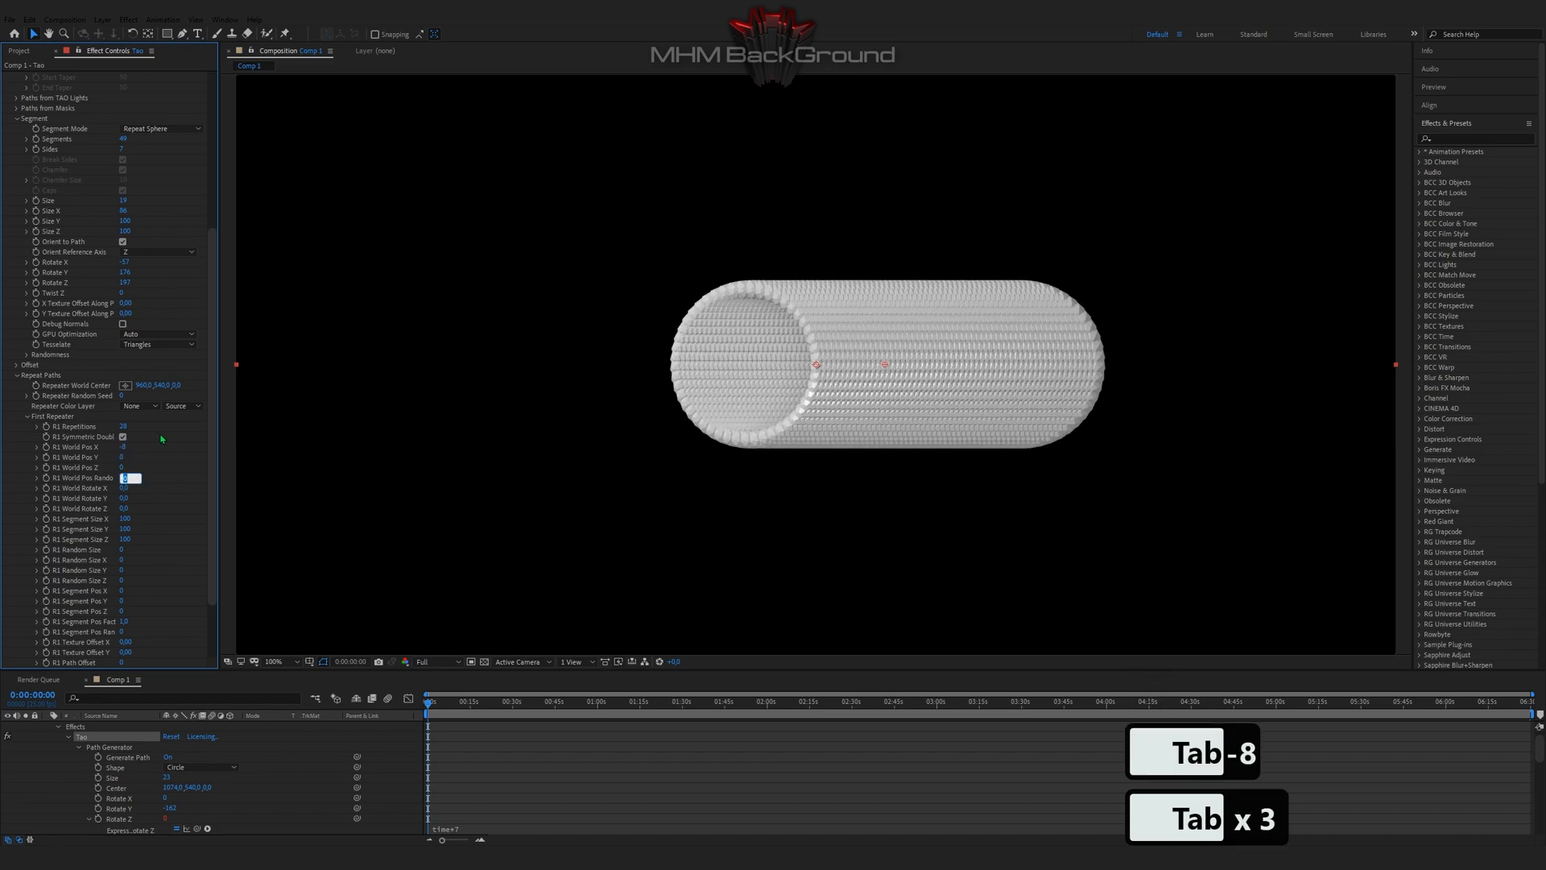
key("Tab")
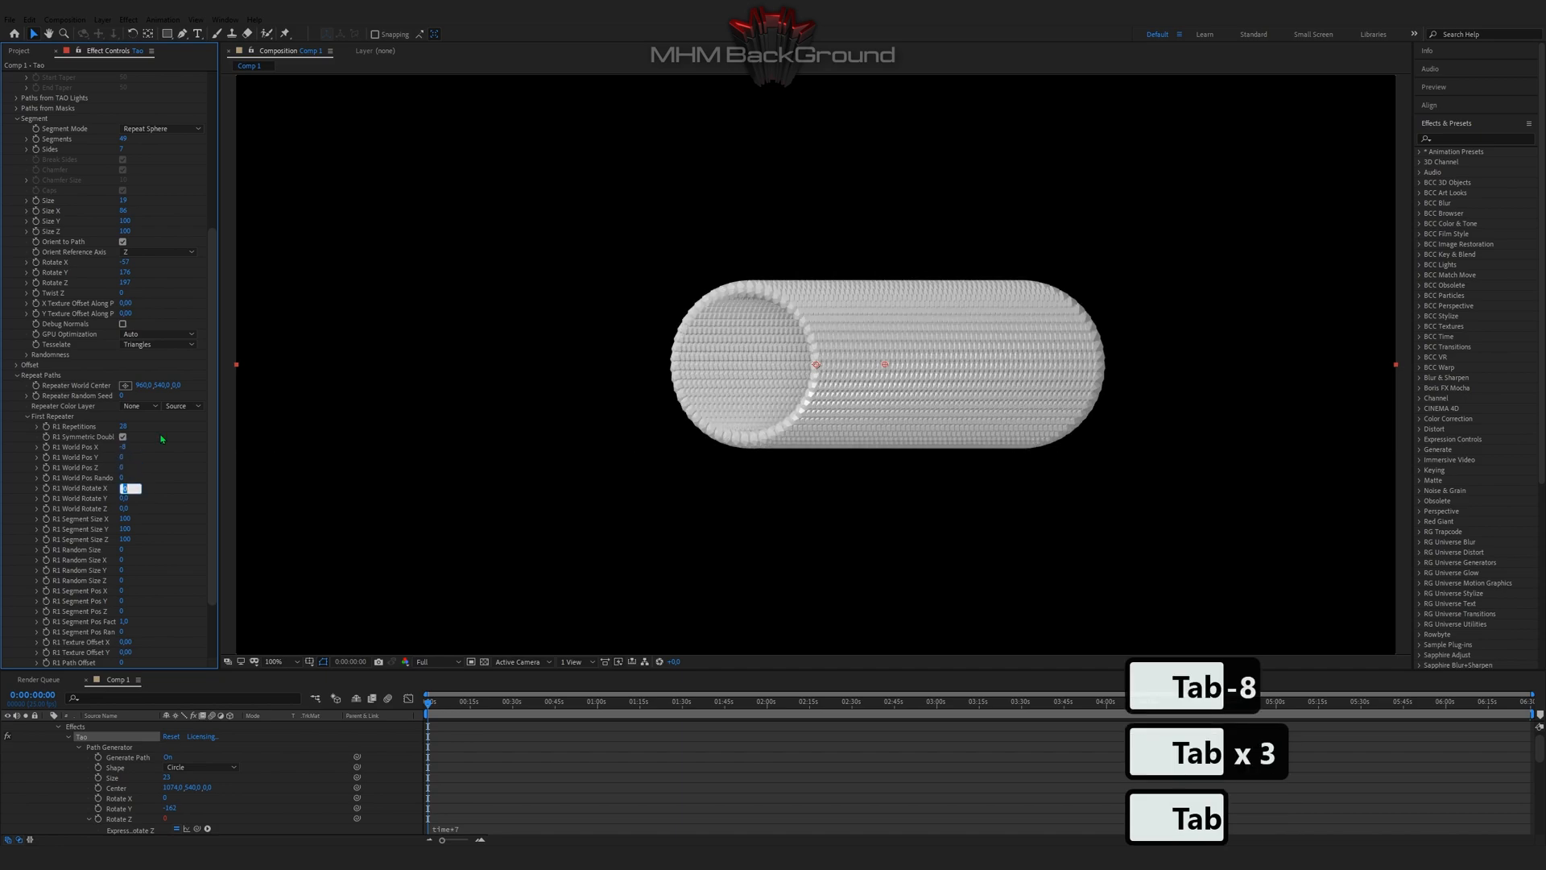
type("-6")
key("Return")
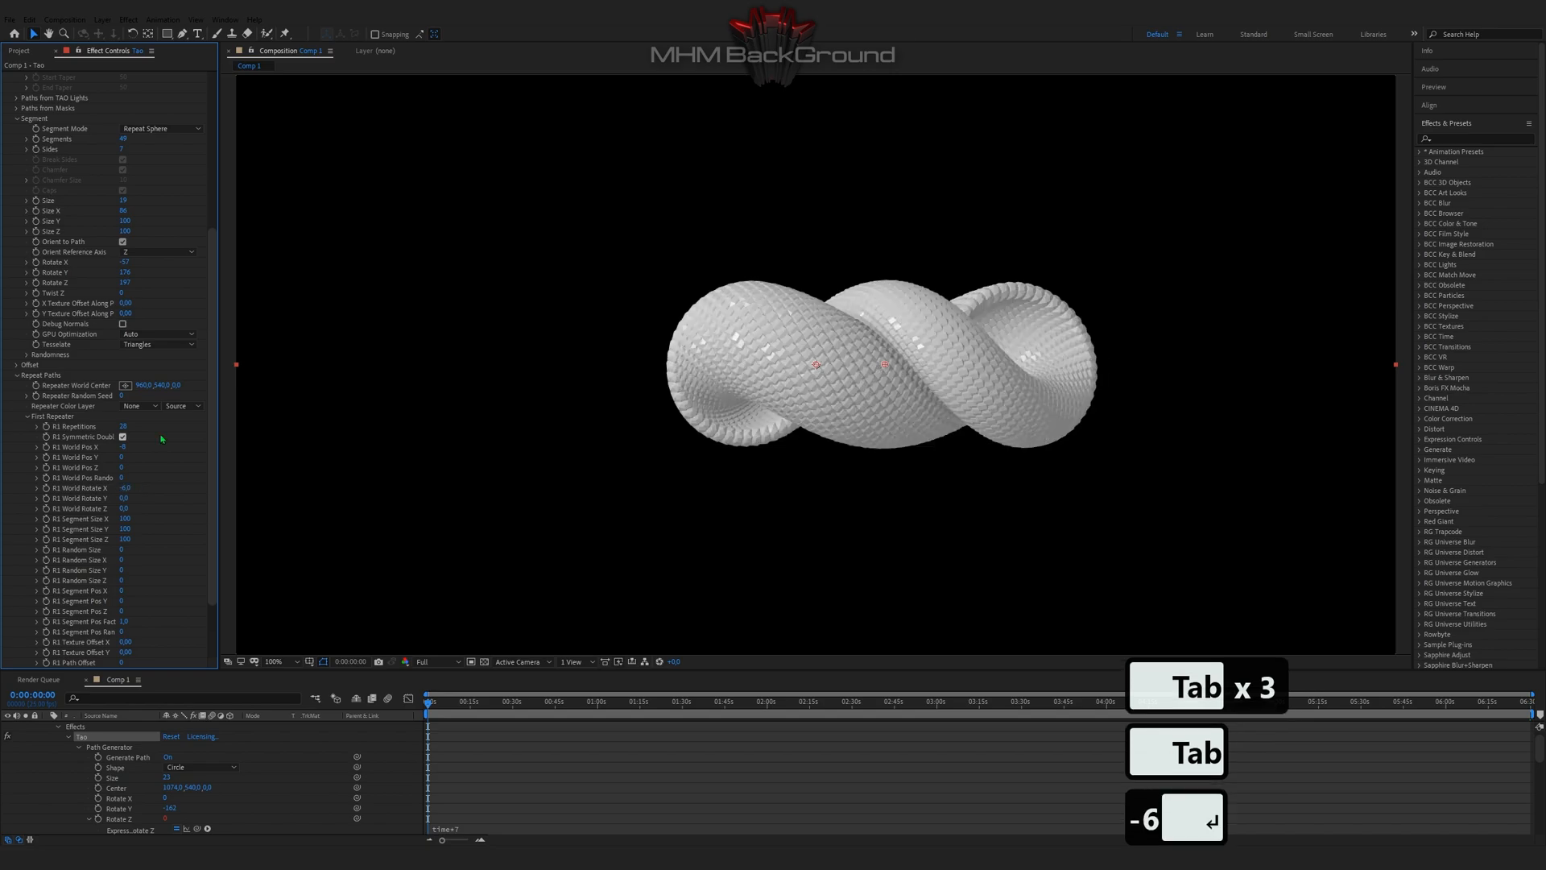
left_click(122, 437)
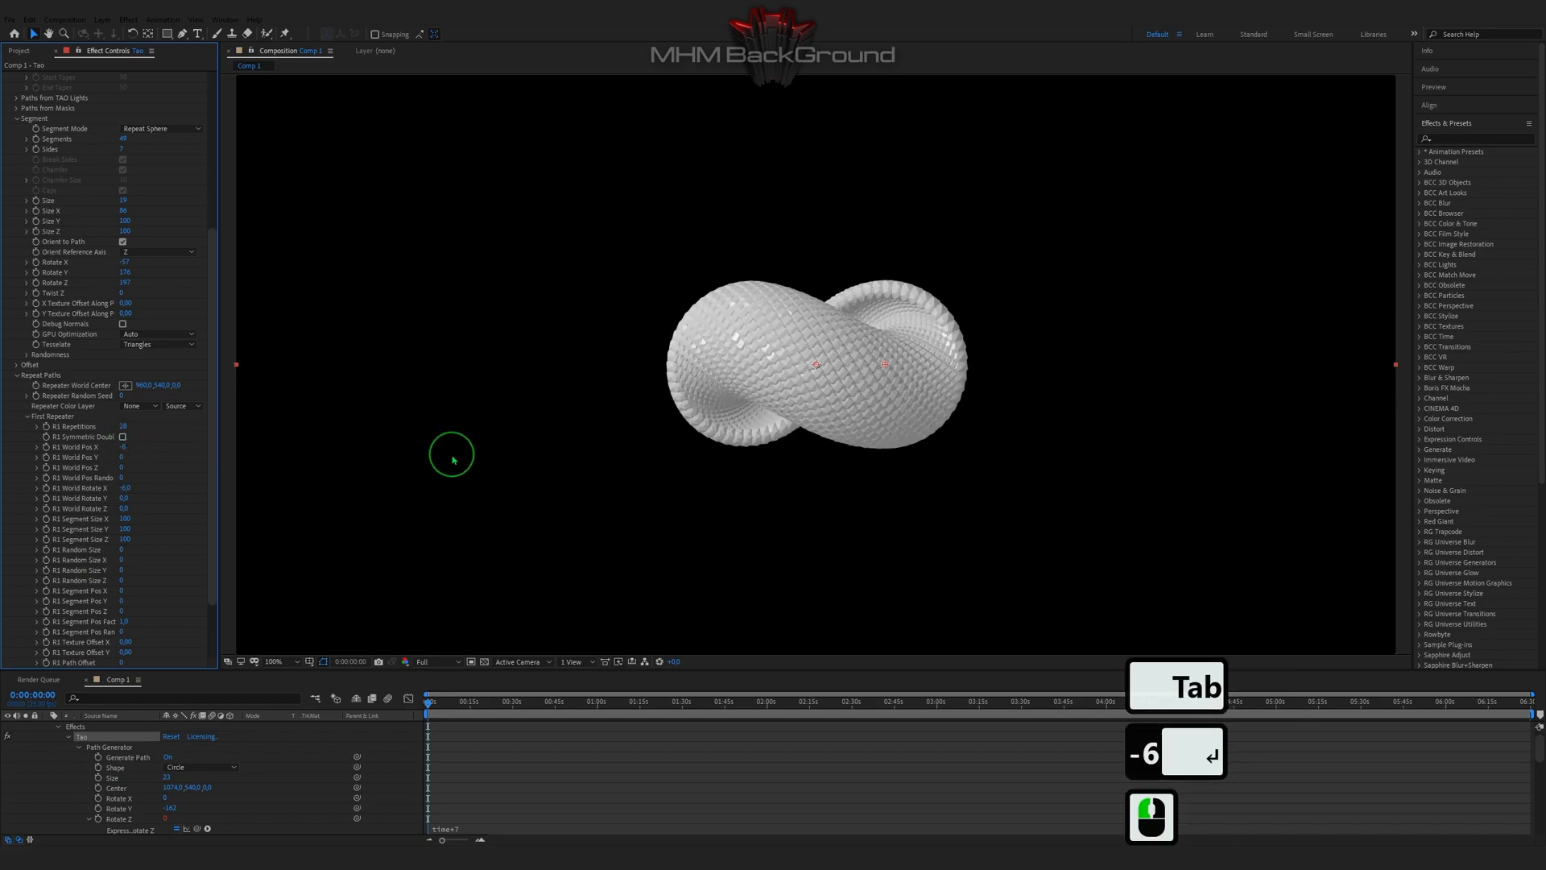
key("space")
key("space")
Step: Set the Z value of W Rotate Center in Tao's World Transform to 1562
scroll(147, 577, "down", 6)
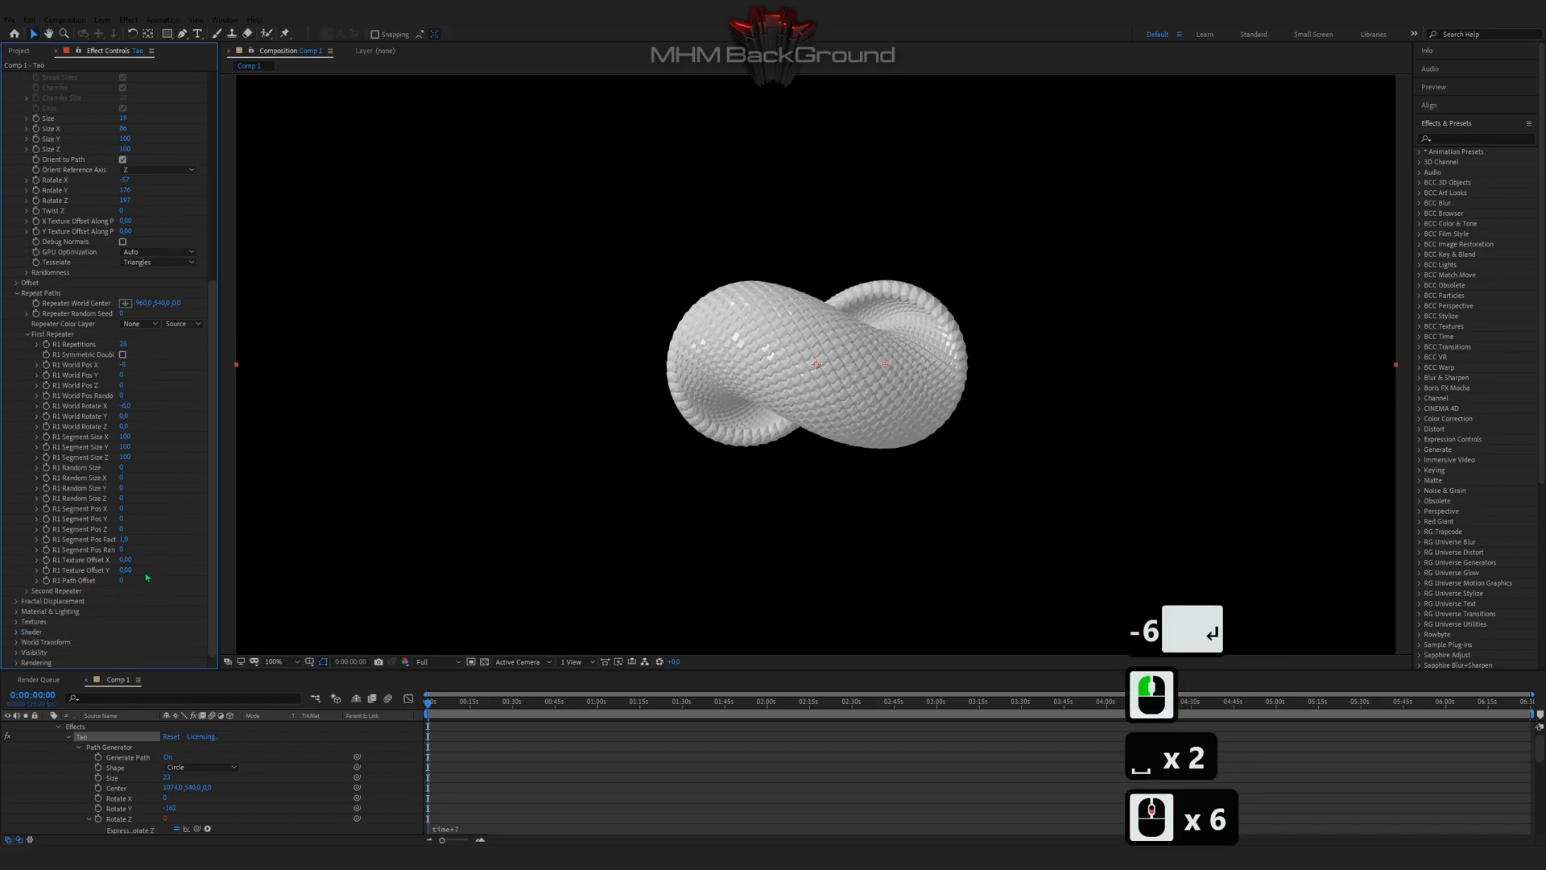
left_click(17, 641)
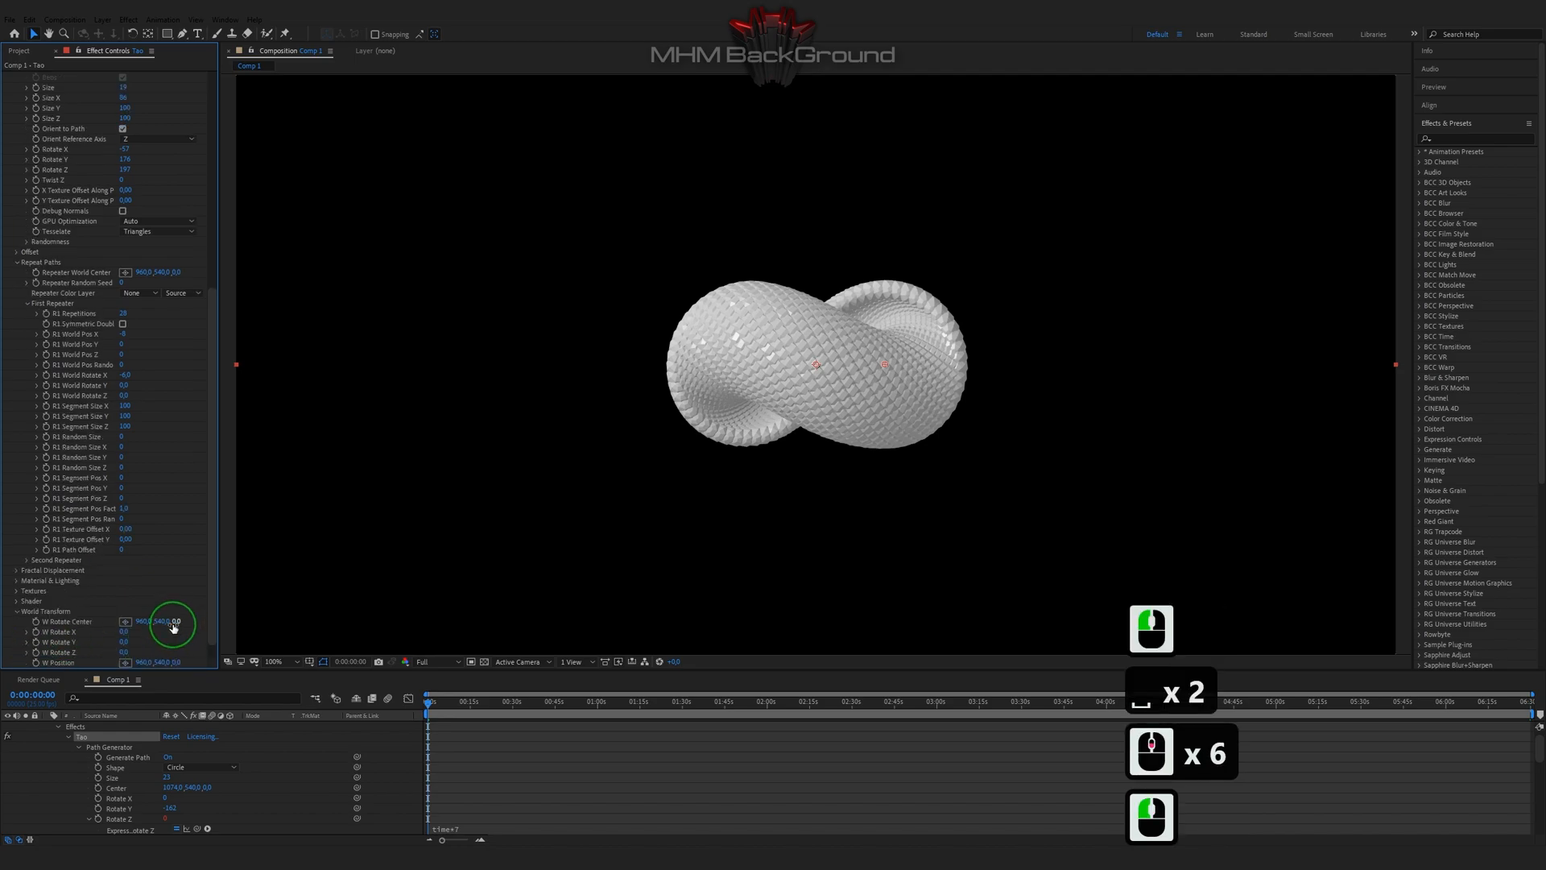
left_click(179, 621)
type("1")
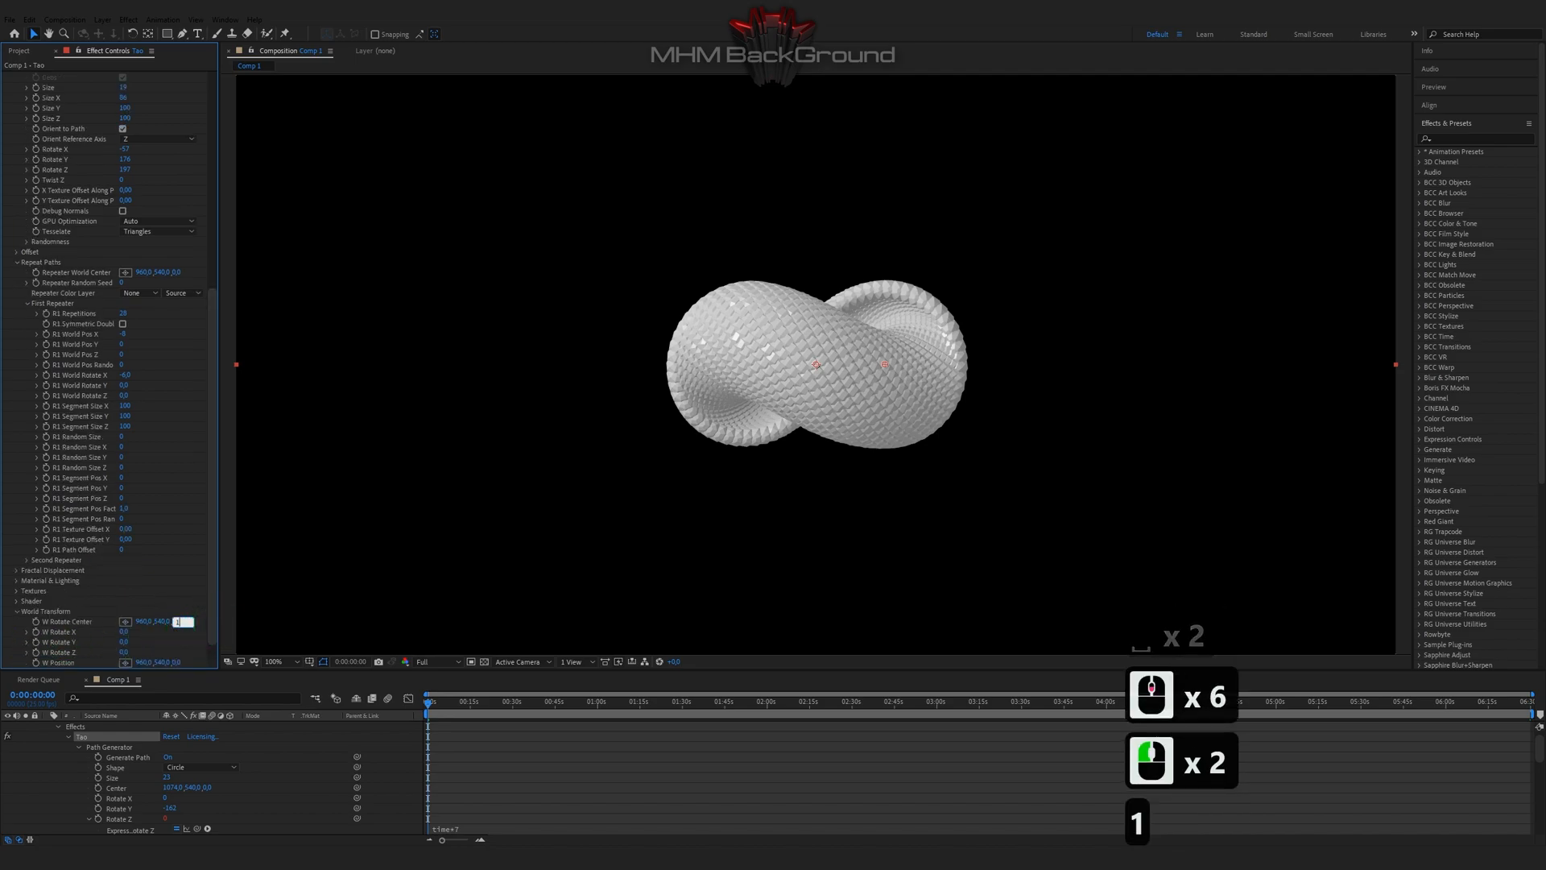
type("562")
key("Return")
scroll(542, 435, "down", 2)
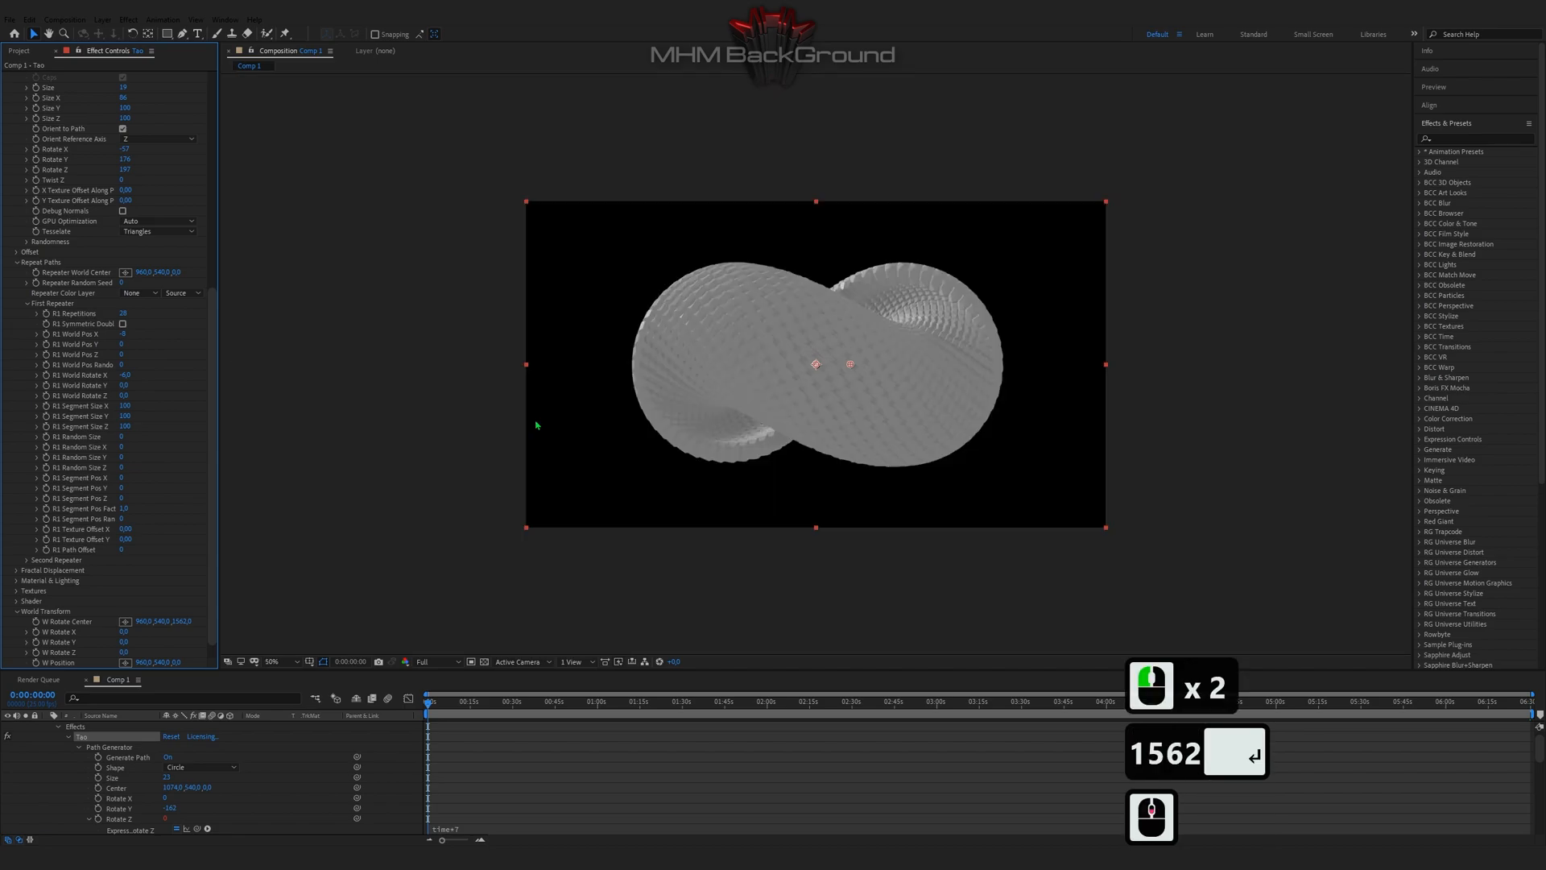
Step: Play a short preview of the twisted shape and look through the Tao settings
key("space")
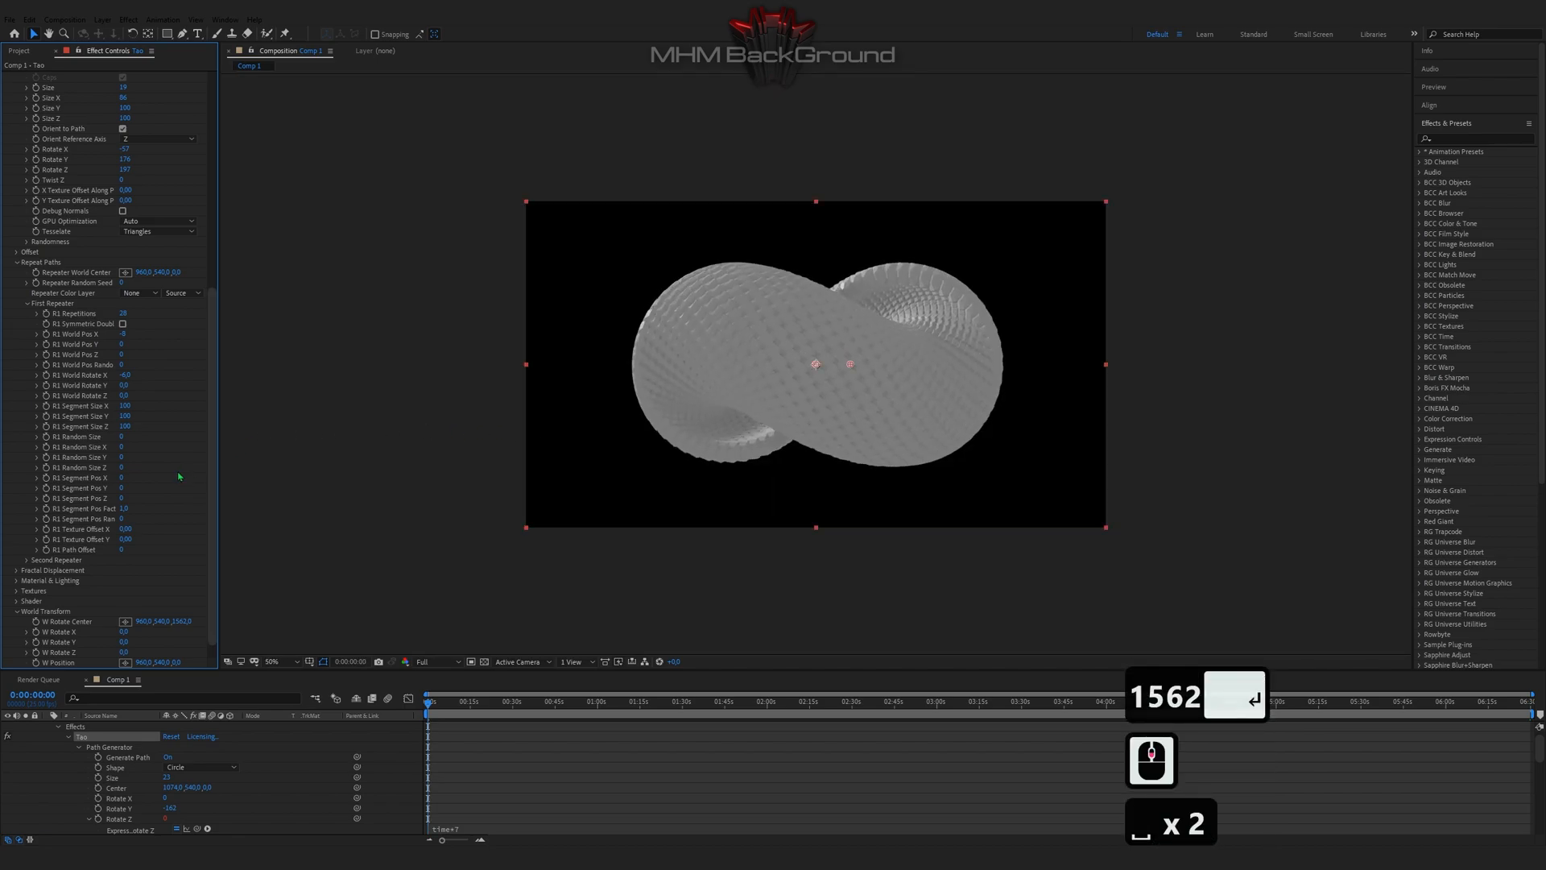
scroll(170, 491, "down", 2)
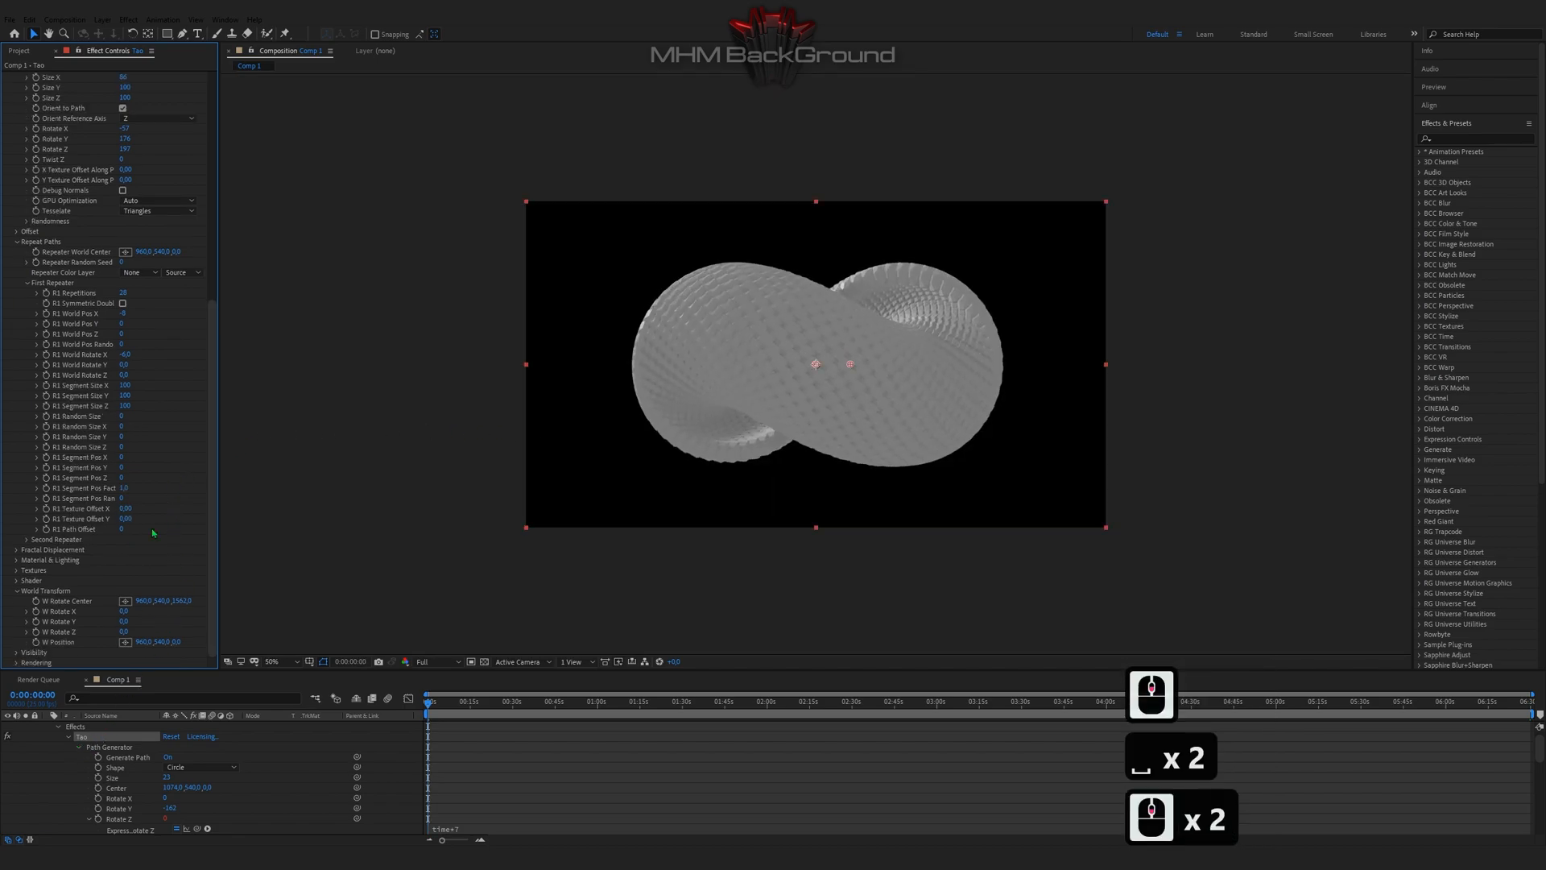
scroll(153, 507, "up", 7)
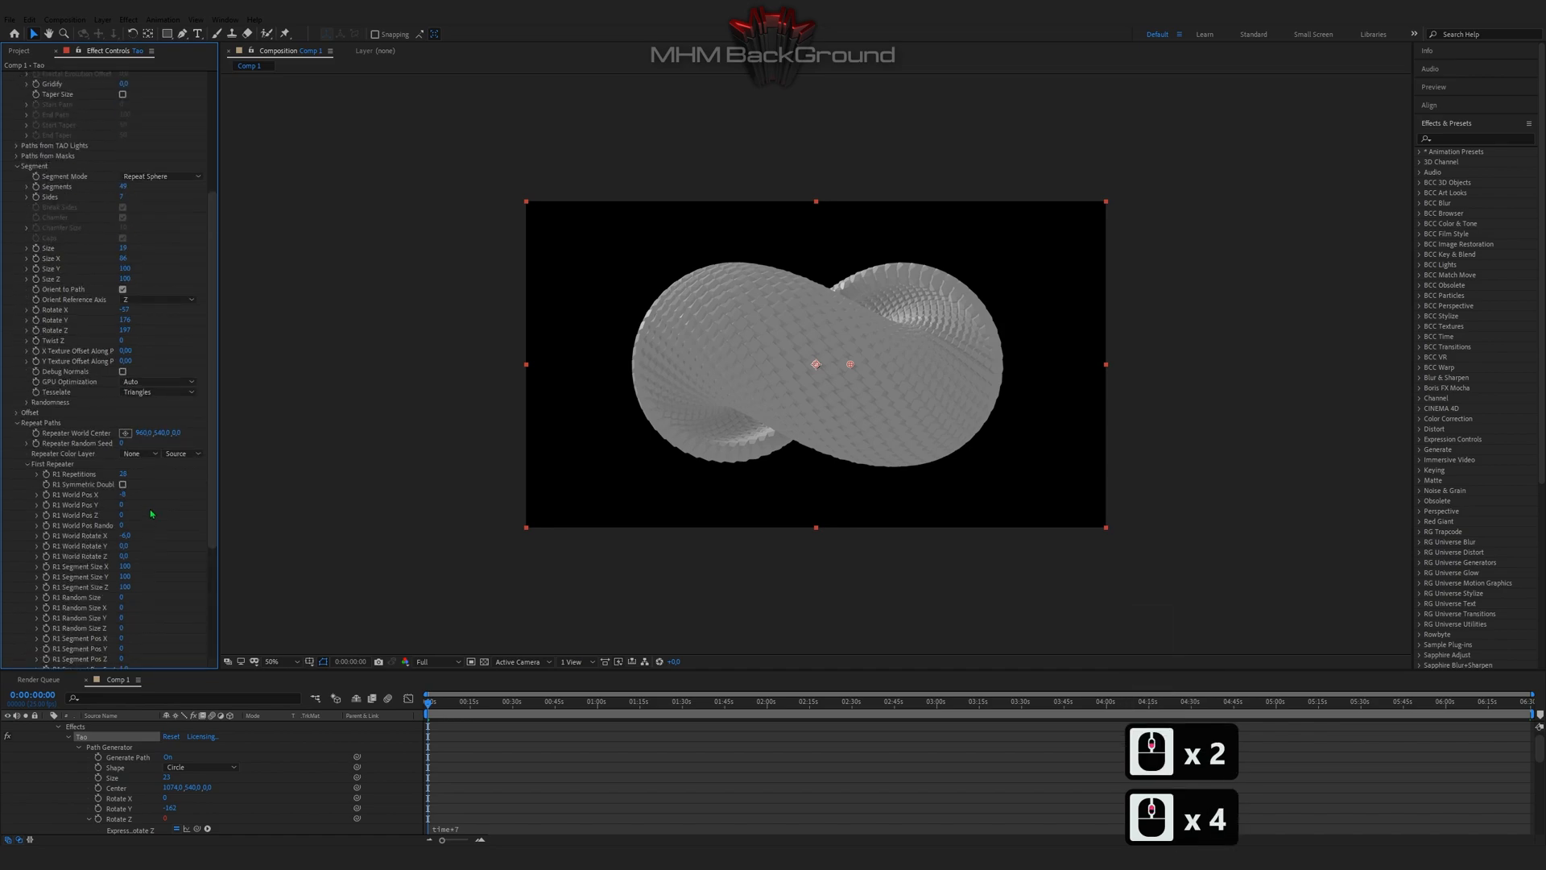
key("space")
key("space")
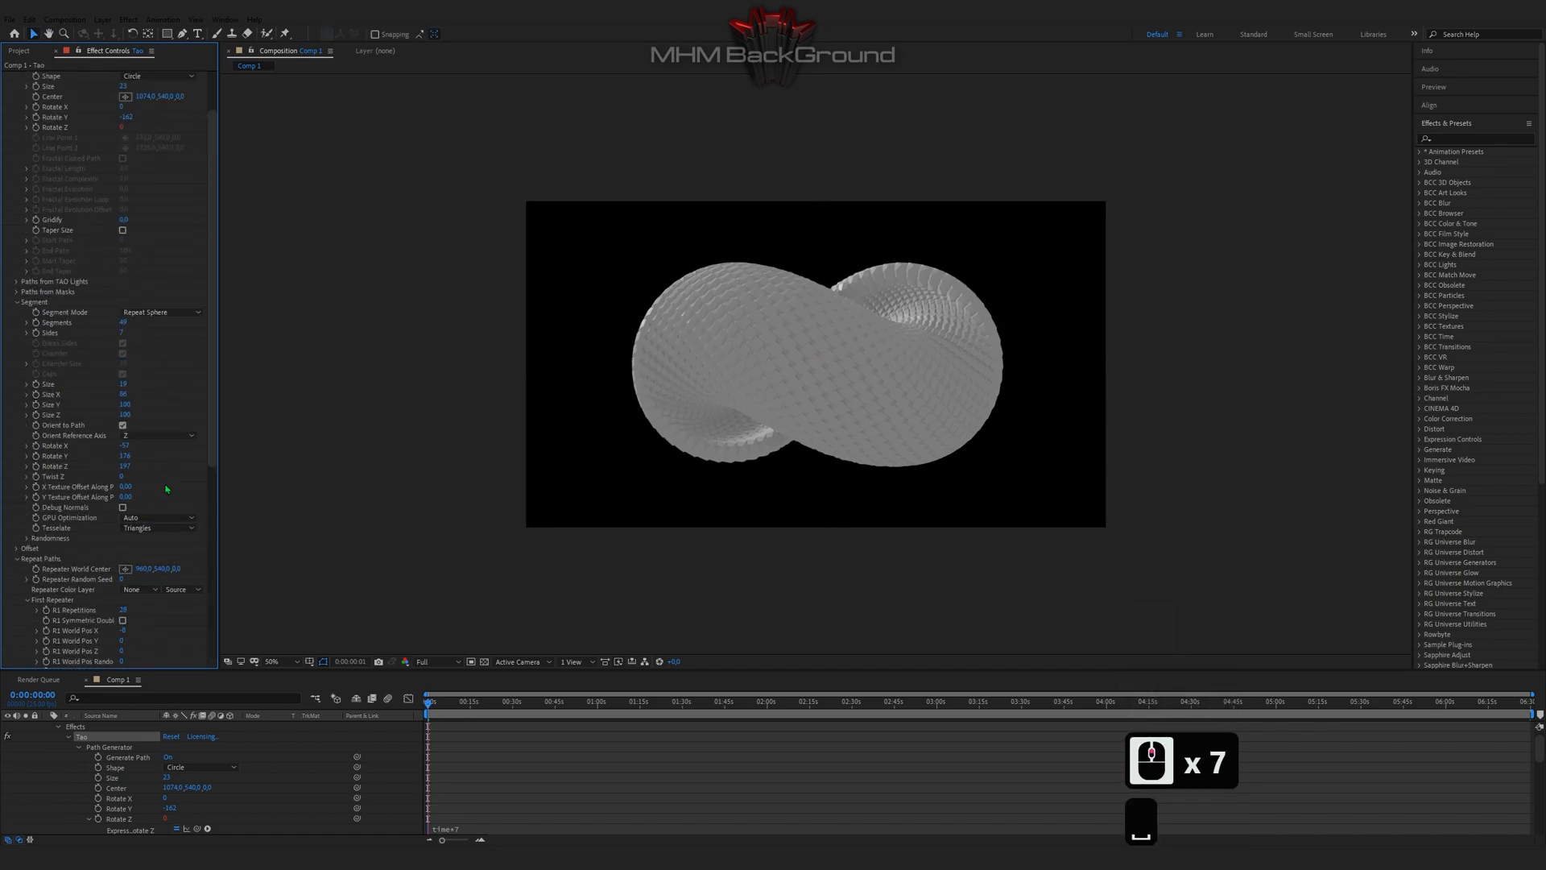
scroll(49, 733, "up", 5)
Step: Create a new solid named Optical Flares and apply the Video Copilot Optical Flares effect to it
left_click(49, 728)
left_click(134, 759)
right_click(134, 759)
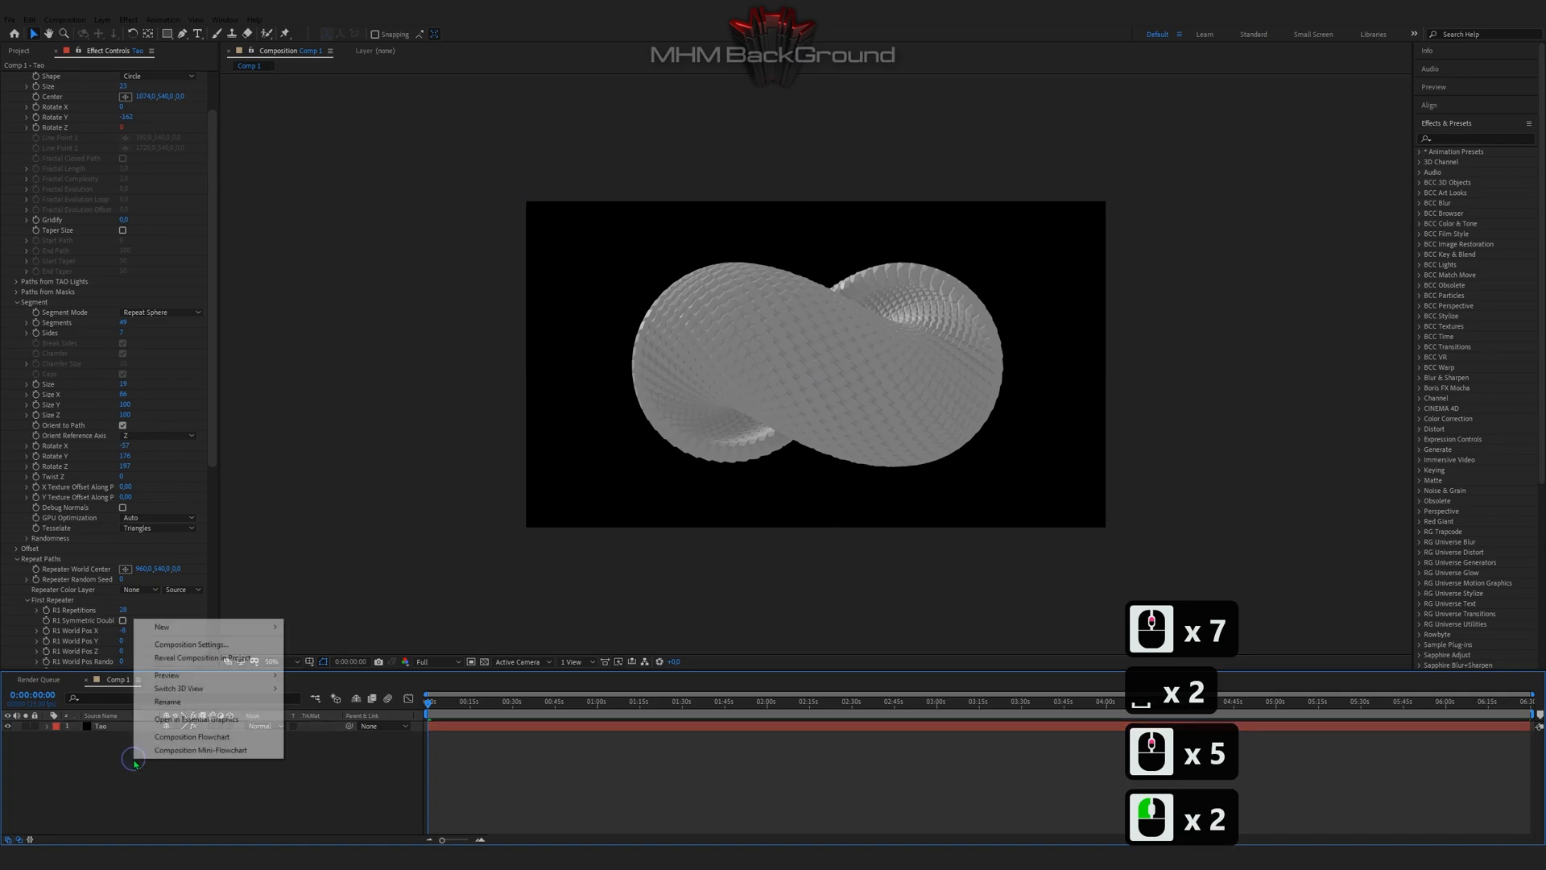
mouse_move(210, 627)
left_click(339, 658)
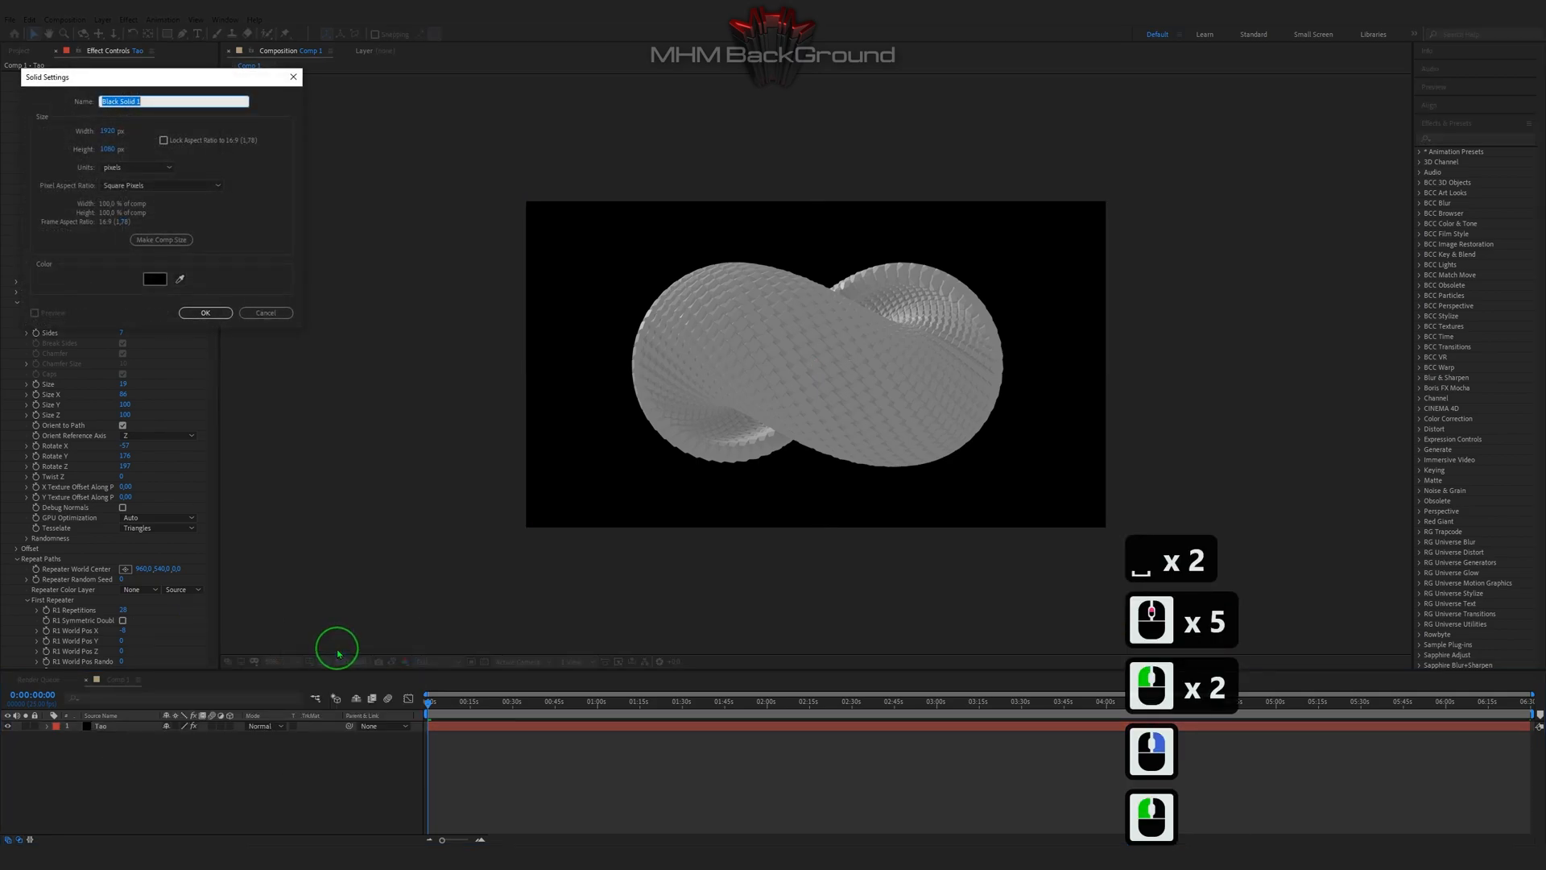
type("Optical Flares")
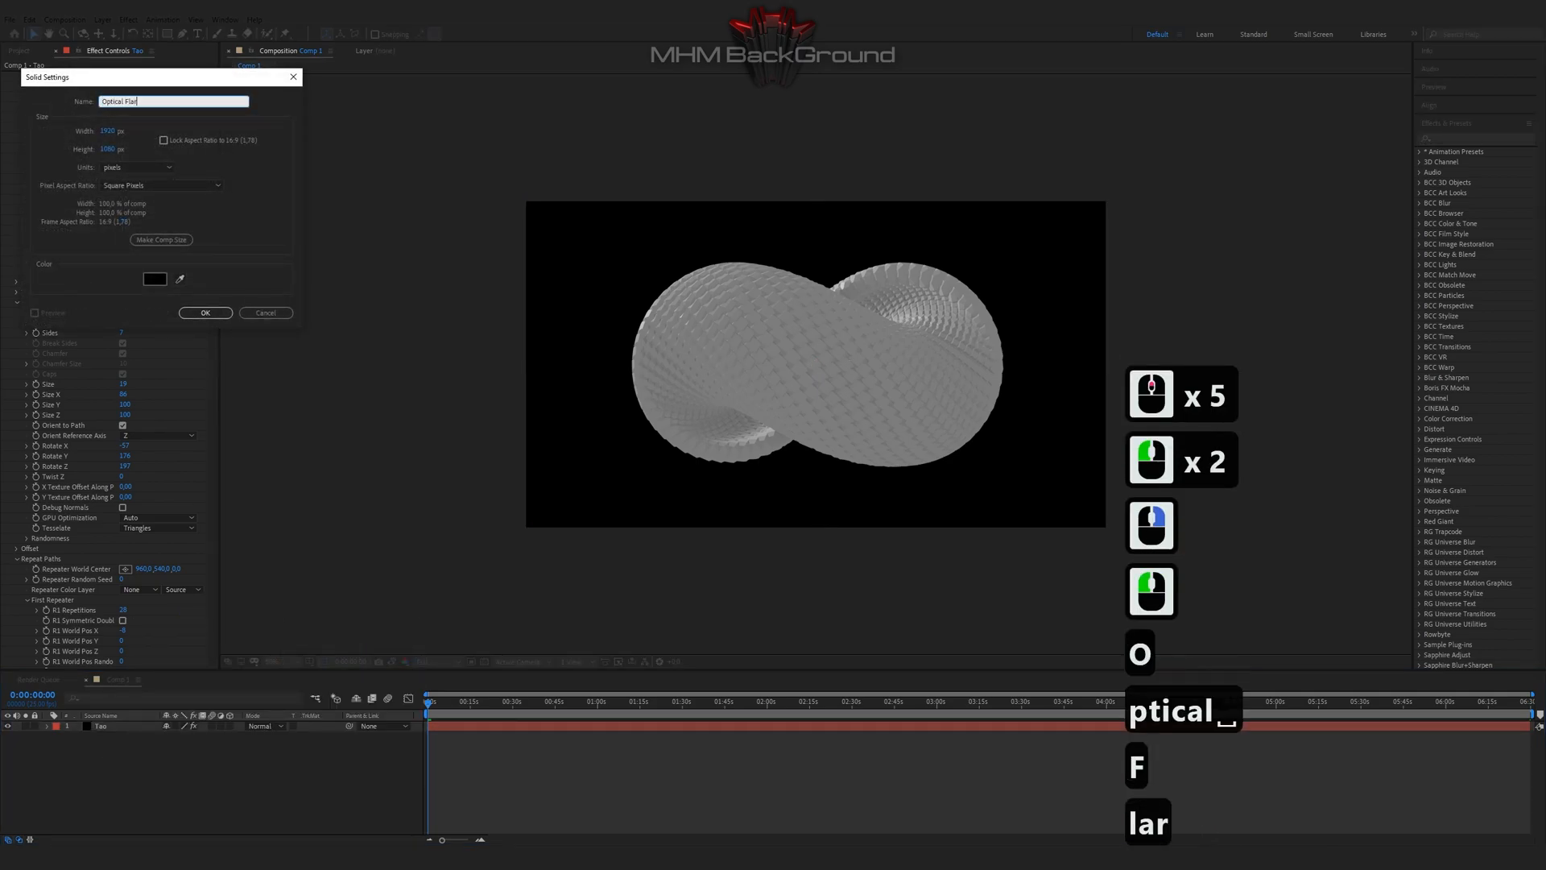
key("Return")
left_click(128, 19)
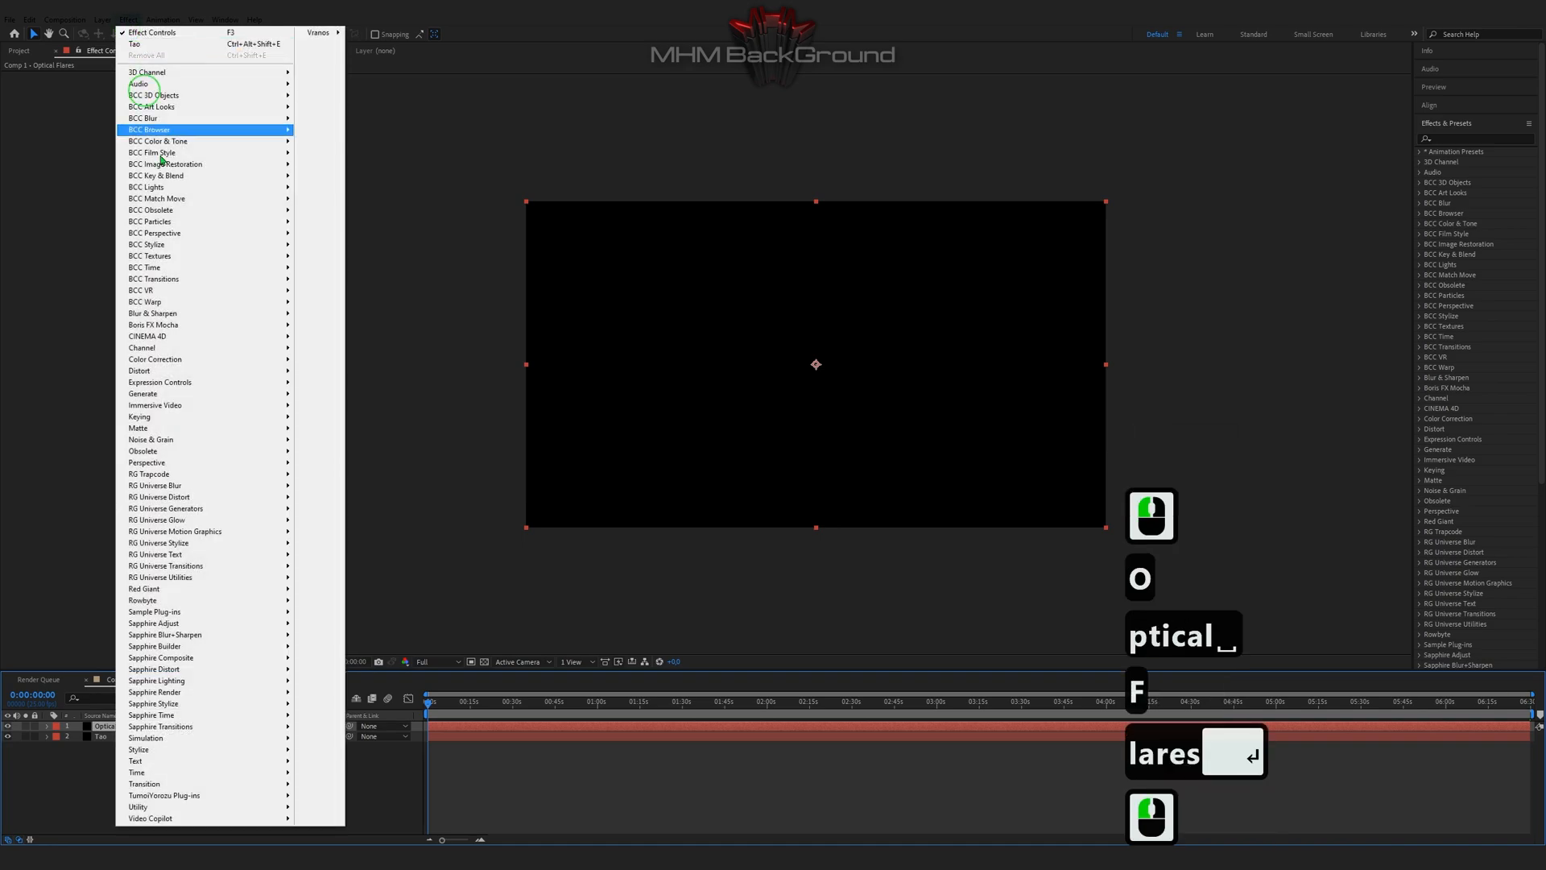
mouse_move(276, 819)
left_click(334, 832)
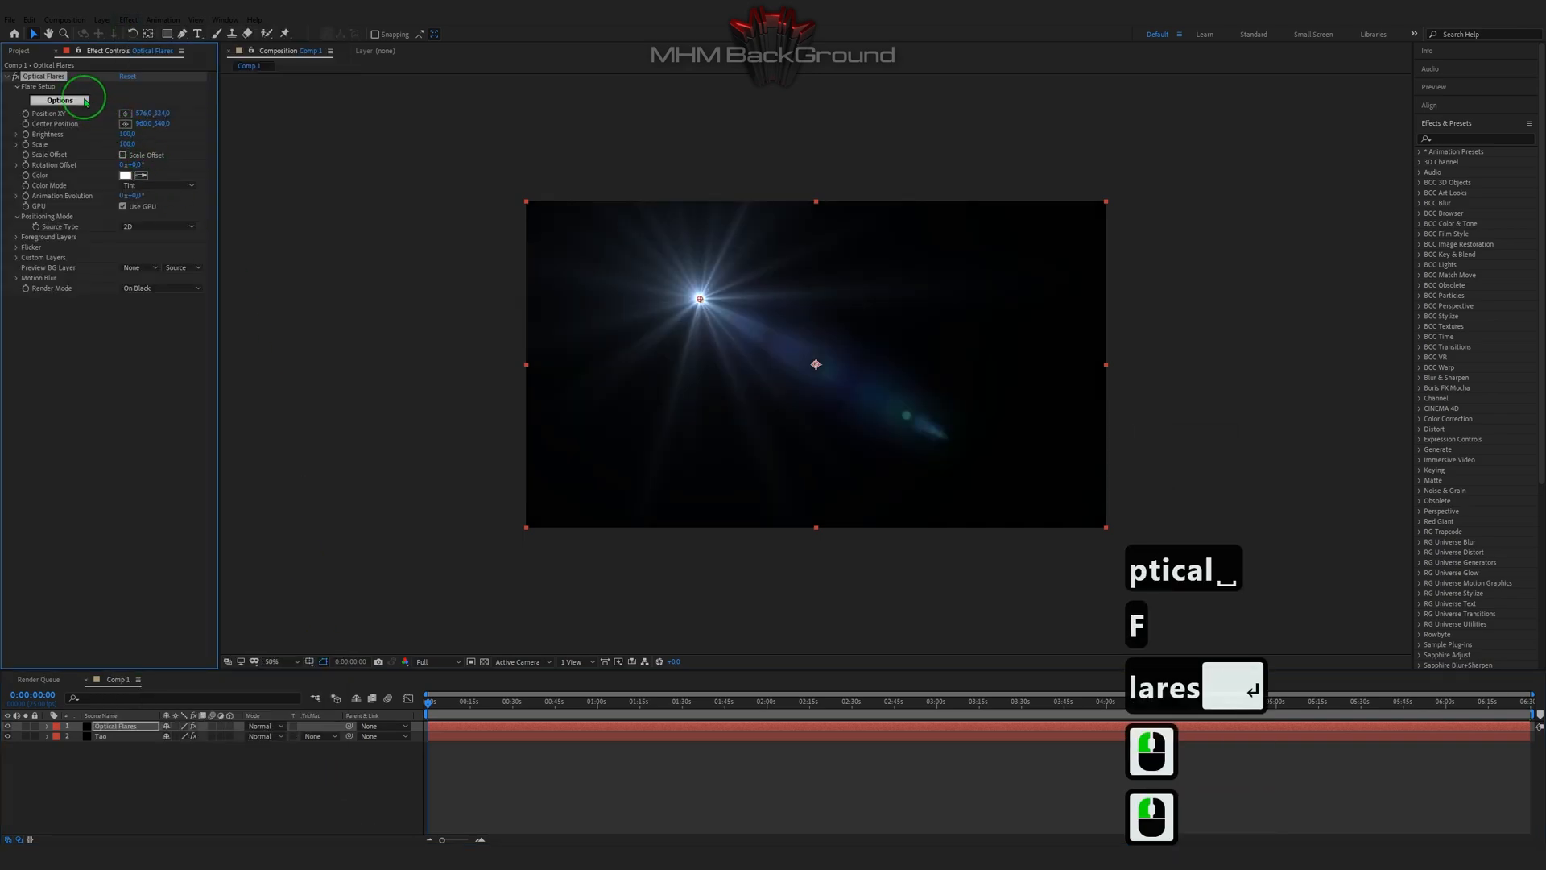
Step: Open the Optical Flares options and delete every default lens object from the stack
left_click(60, 100)
left_click(758, 557)
left_click(758, 557)
left_click(759, 557)
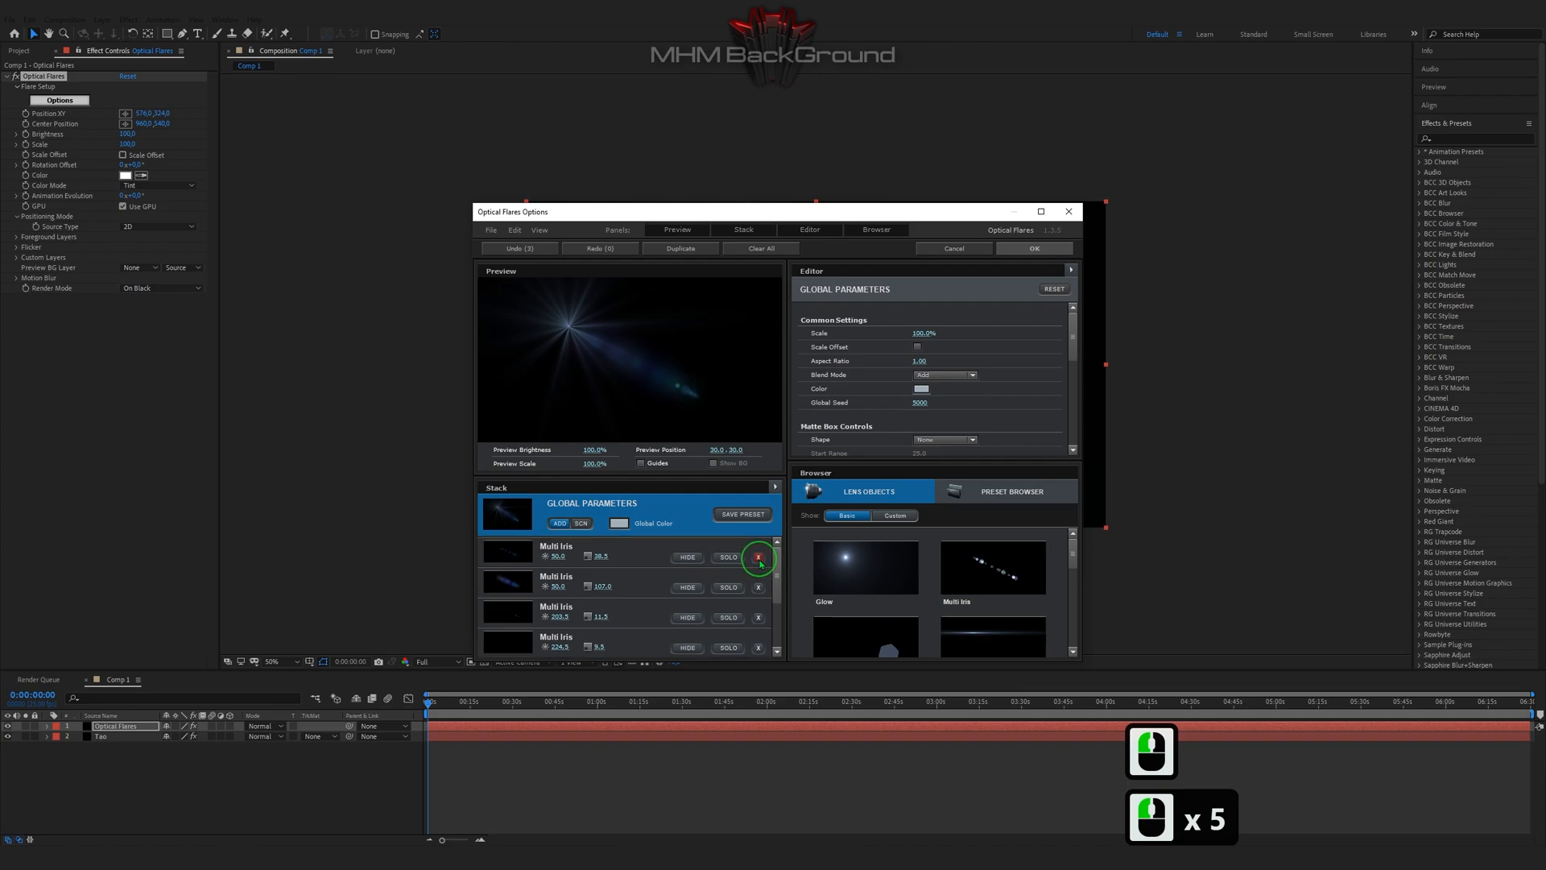
left_click(758, 558)
left_click(759, 557)
left_click(759, 557)
left_click(758, 557)
left_click(758, 557)
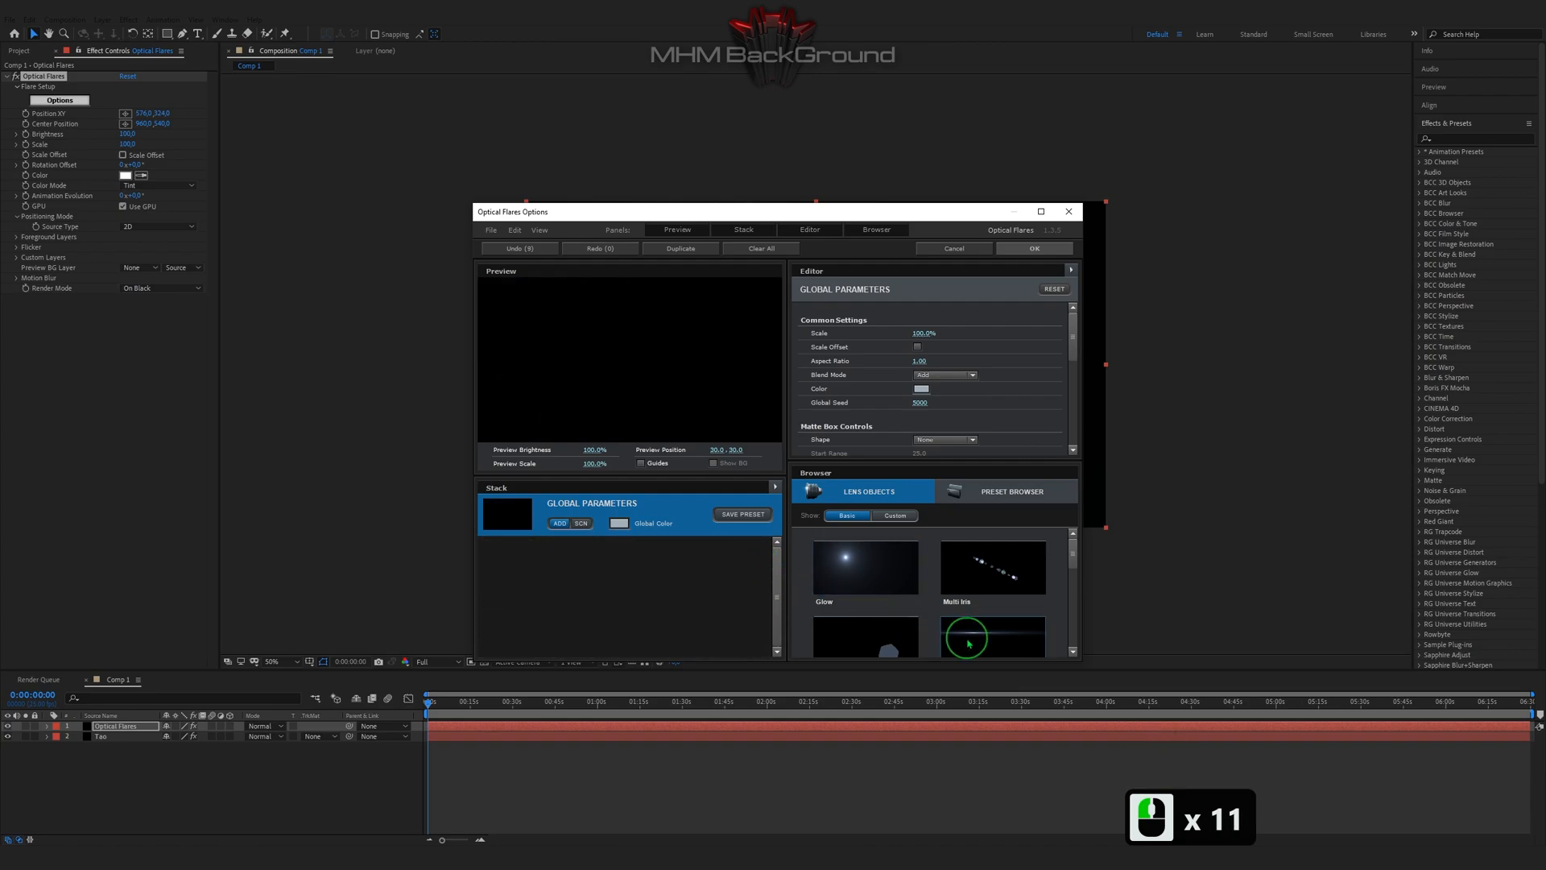
Step: Add a Streak object, colorize it with a white-to-black Gradient and set Gradient Loops to 10
left_click(992, 636)
scroll(963, 414, "down", 3)
left_click(921, 425)
left_click_drag(877, 394, 792, 298)
left_click(1015, 512)
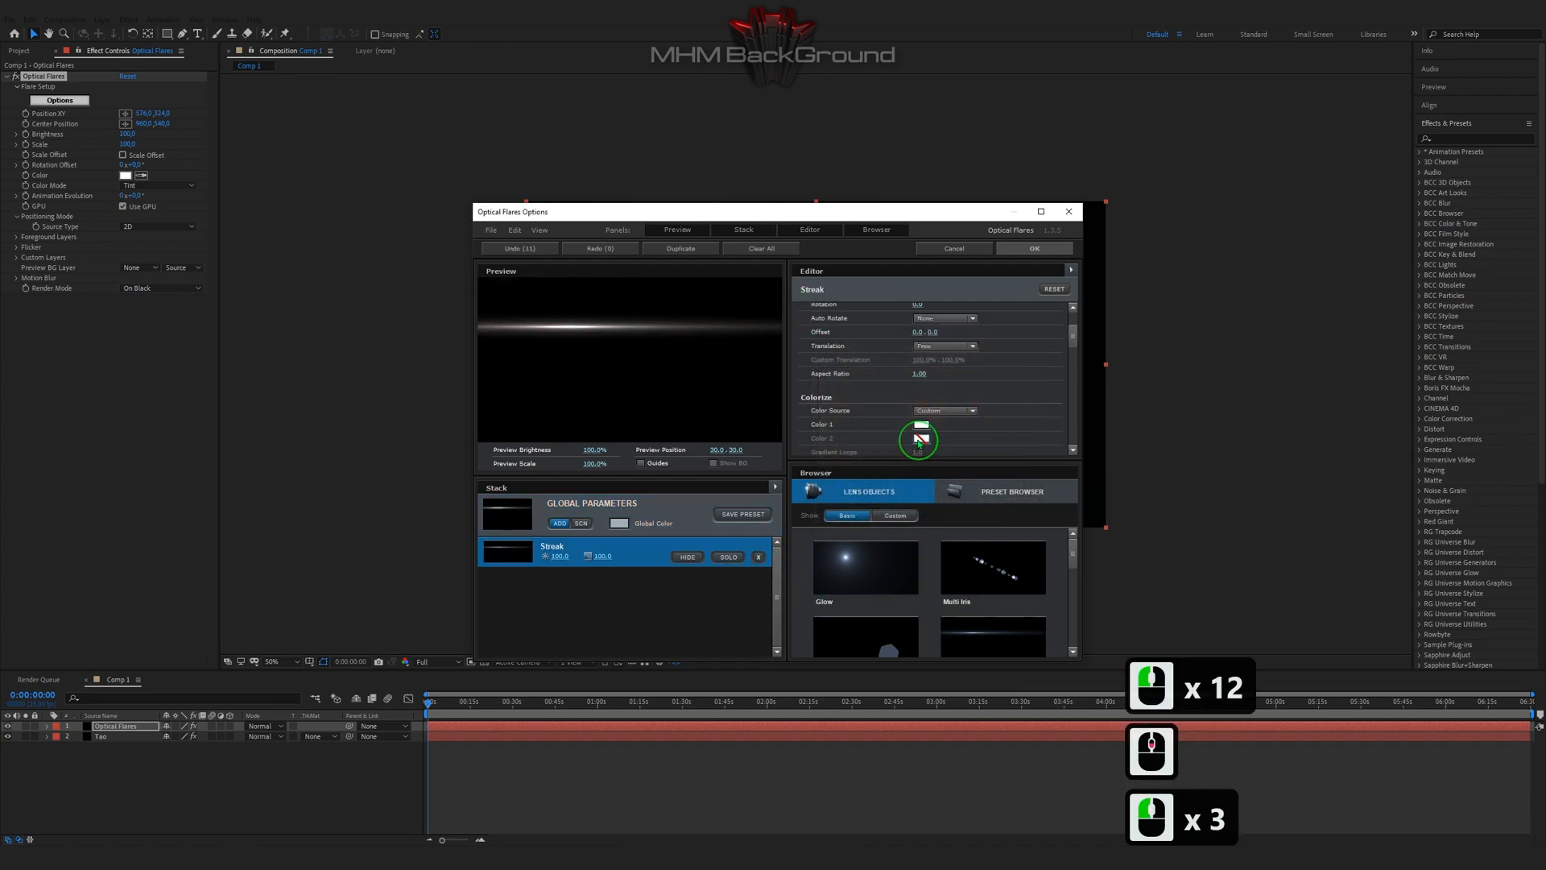
left_click(921, 438)
left_click_drag(910, 471, 894, 534)
left_click(1016, 526)
type("10")
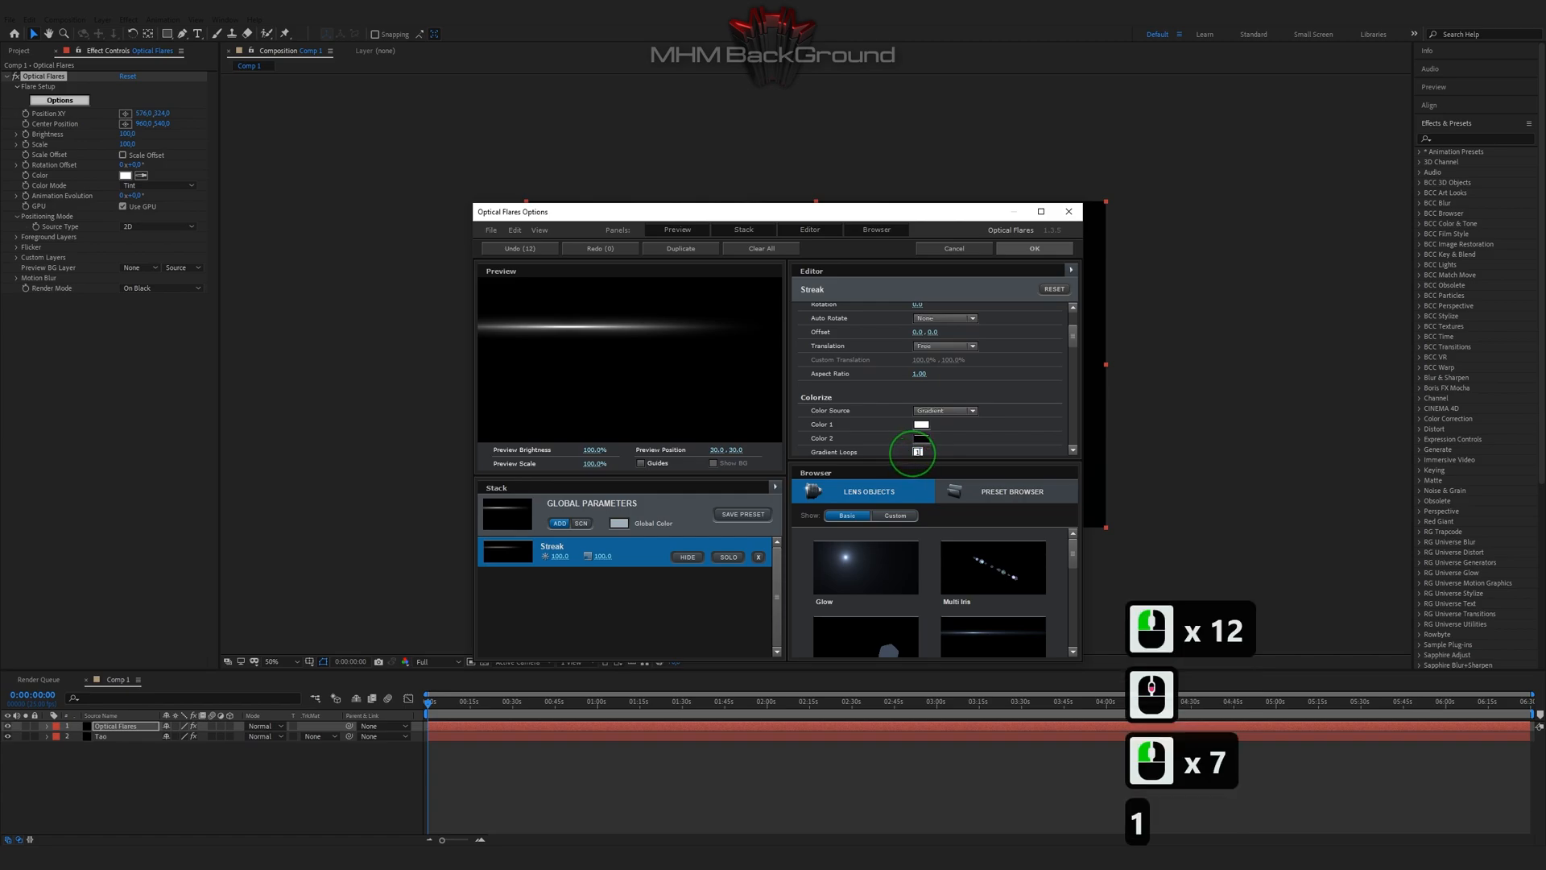
key("Return")
Step: Duplicate the streak and set the copy's Distance to 100
scroll(966, 403, "up", 3)
key("ctrl+c")
key("ctrl+d")
left_click(920, 375)
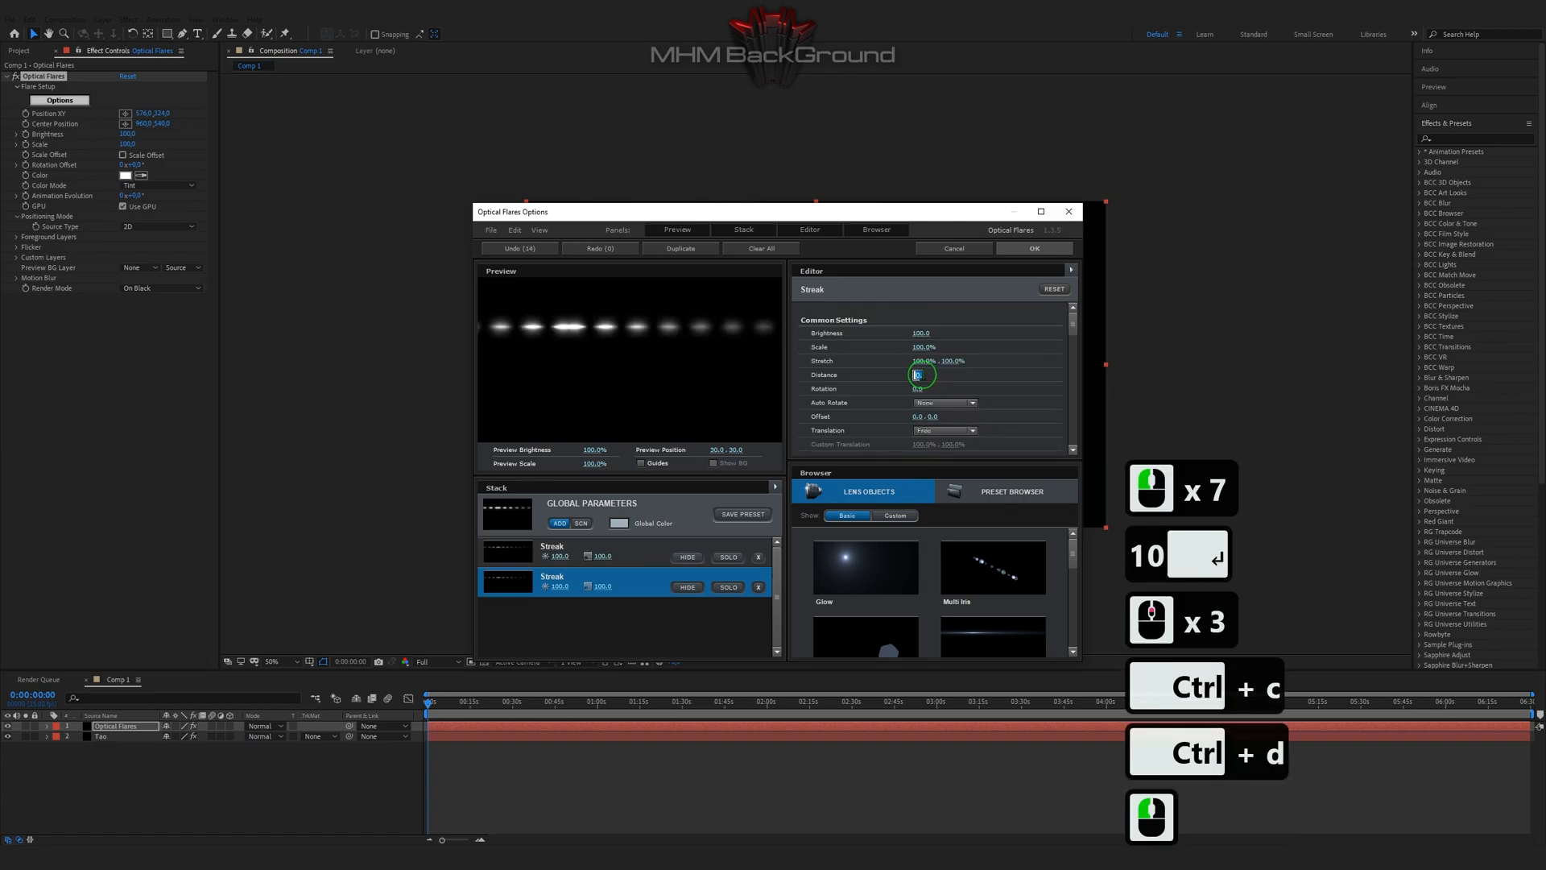
type("100")
key("Return")
Step: Duplicate the streak again with its Distance set to 200, and add a Glow object to the flare
key("ctrl+c")
key("ctrl+d")
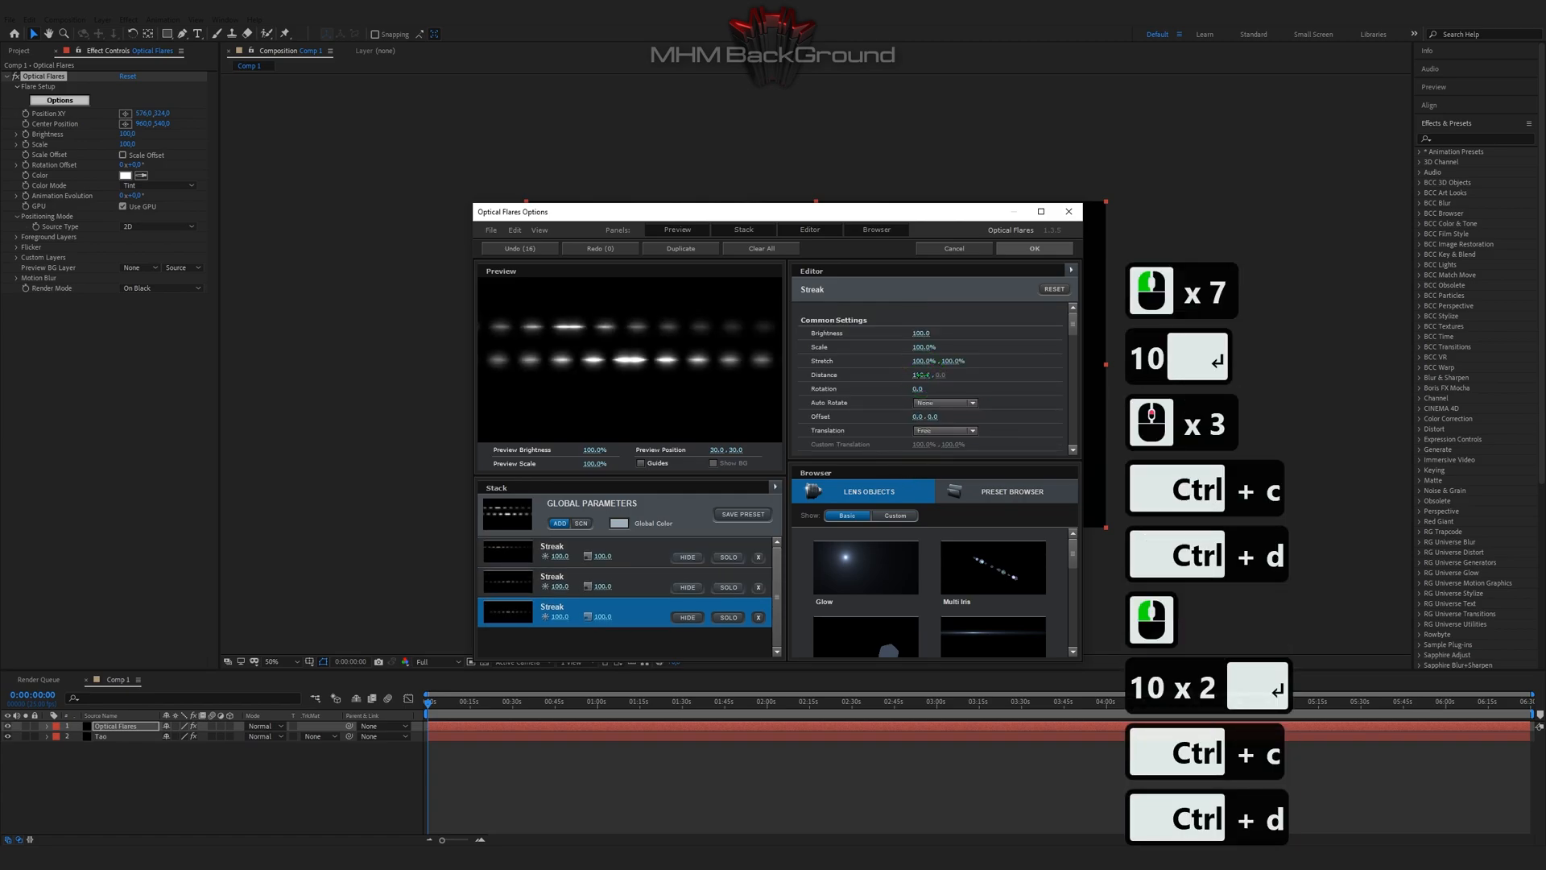
left_click(921, 375)
type("200")
key("Return")
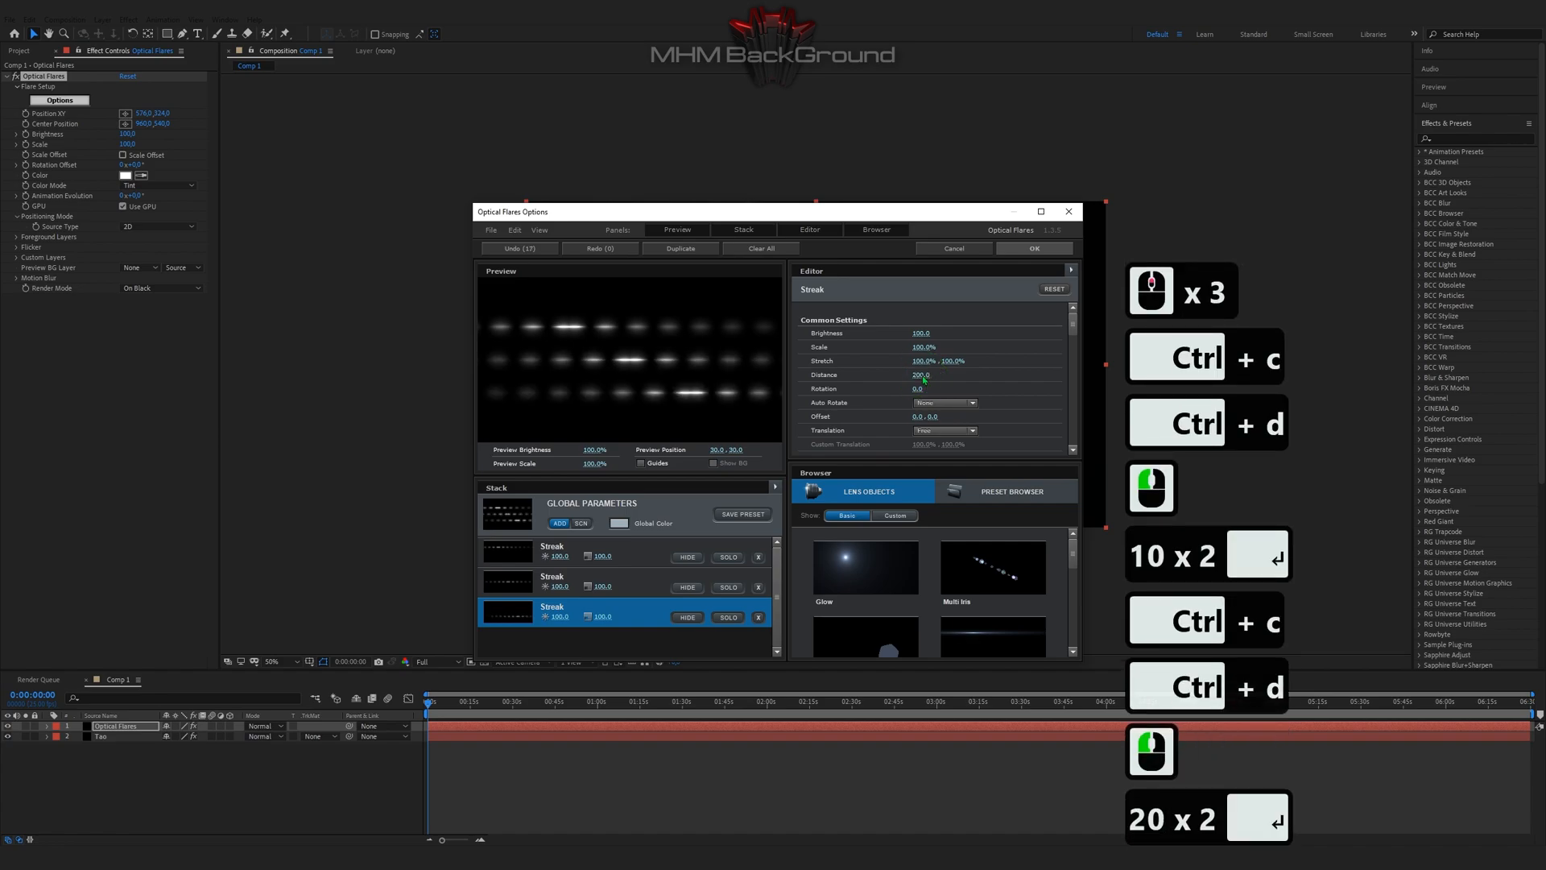
left_click(850, 636)
Step: Set Color 2 of the first streak to purple A200FF and accept the flare options
left_click(621, 552)
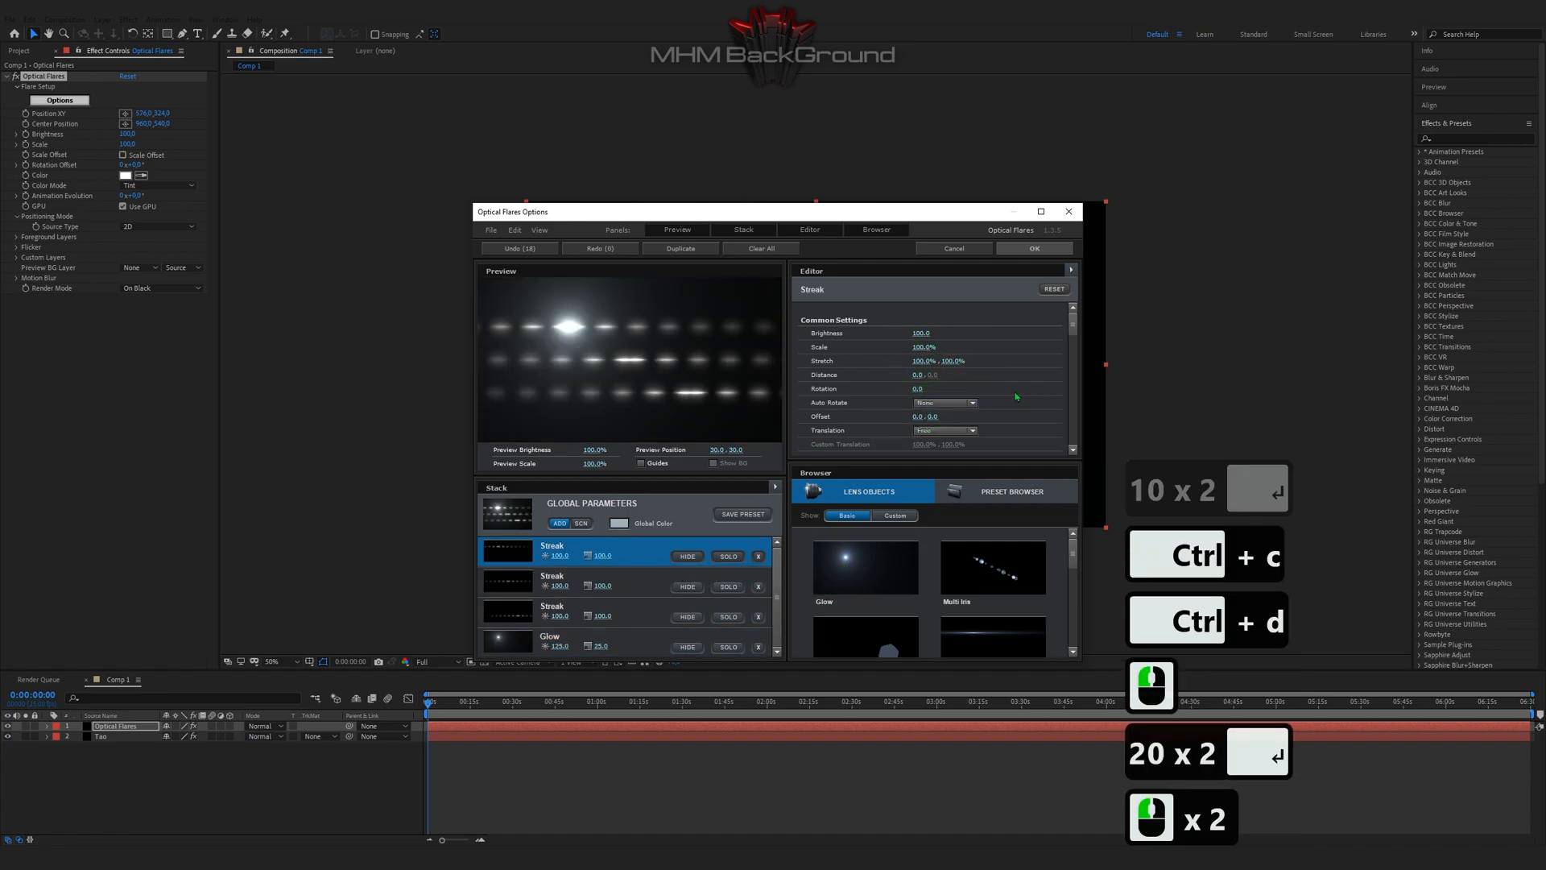
scroll(1016, 397, "down", 3)
left_click(922, 438)
left_click(981, 414)
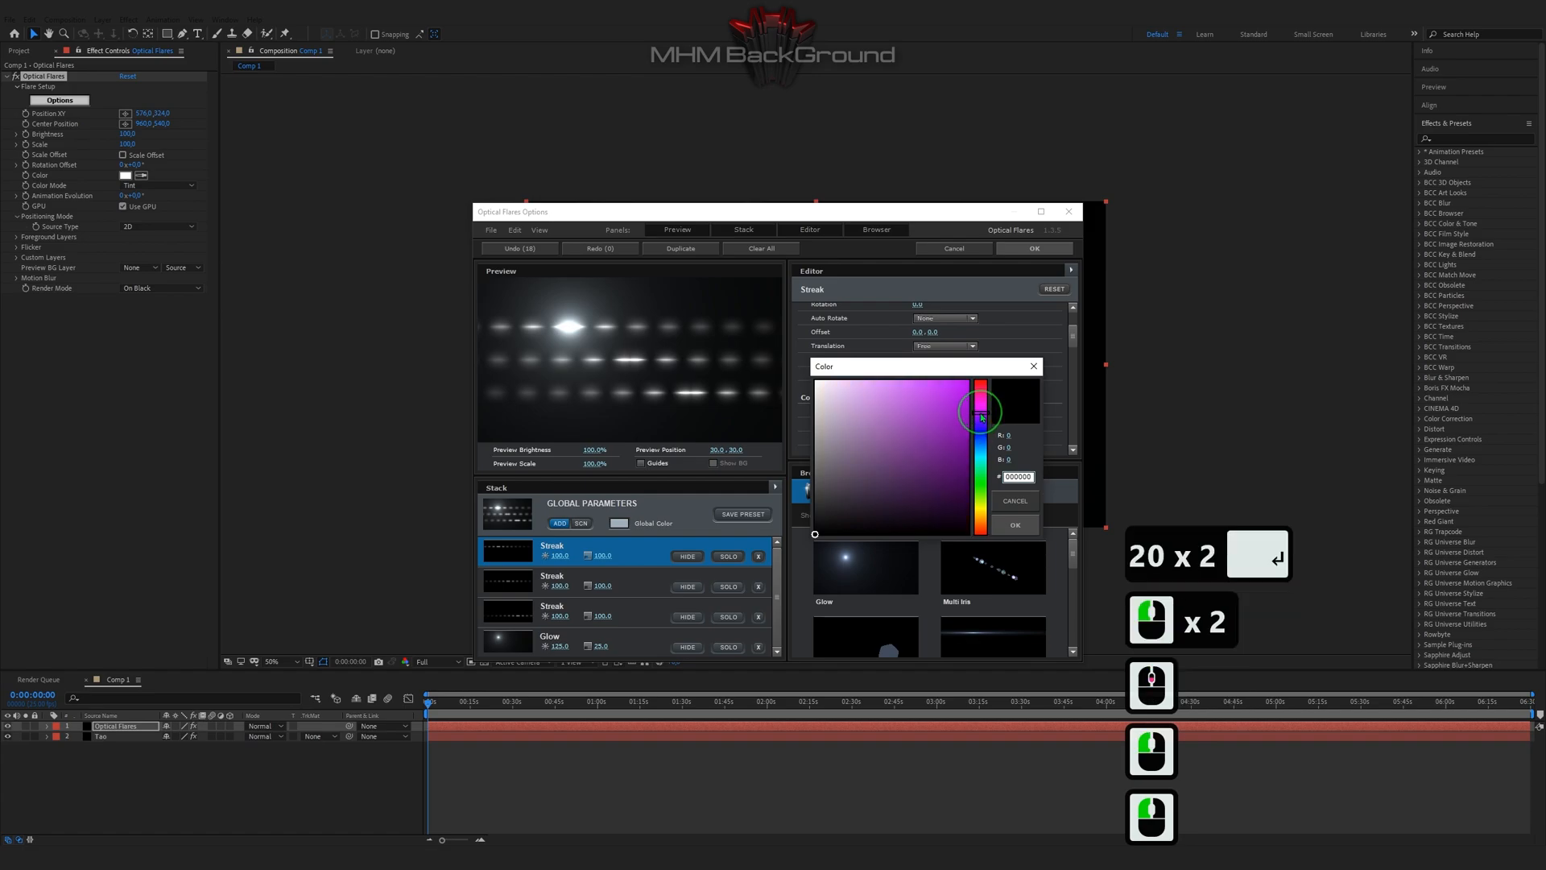
left_click(984, 417)
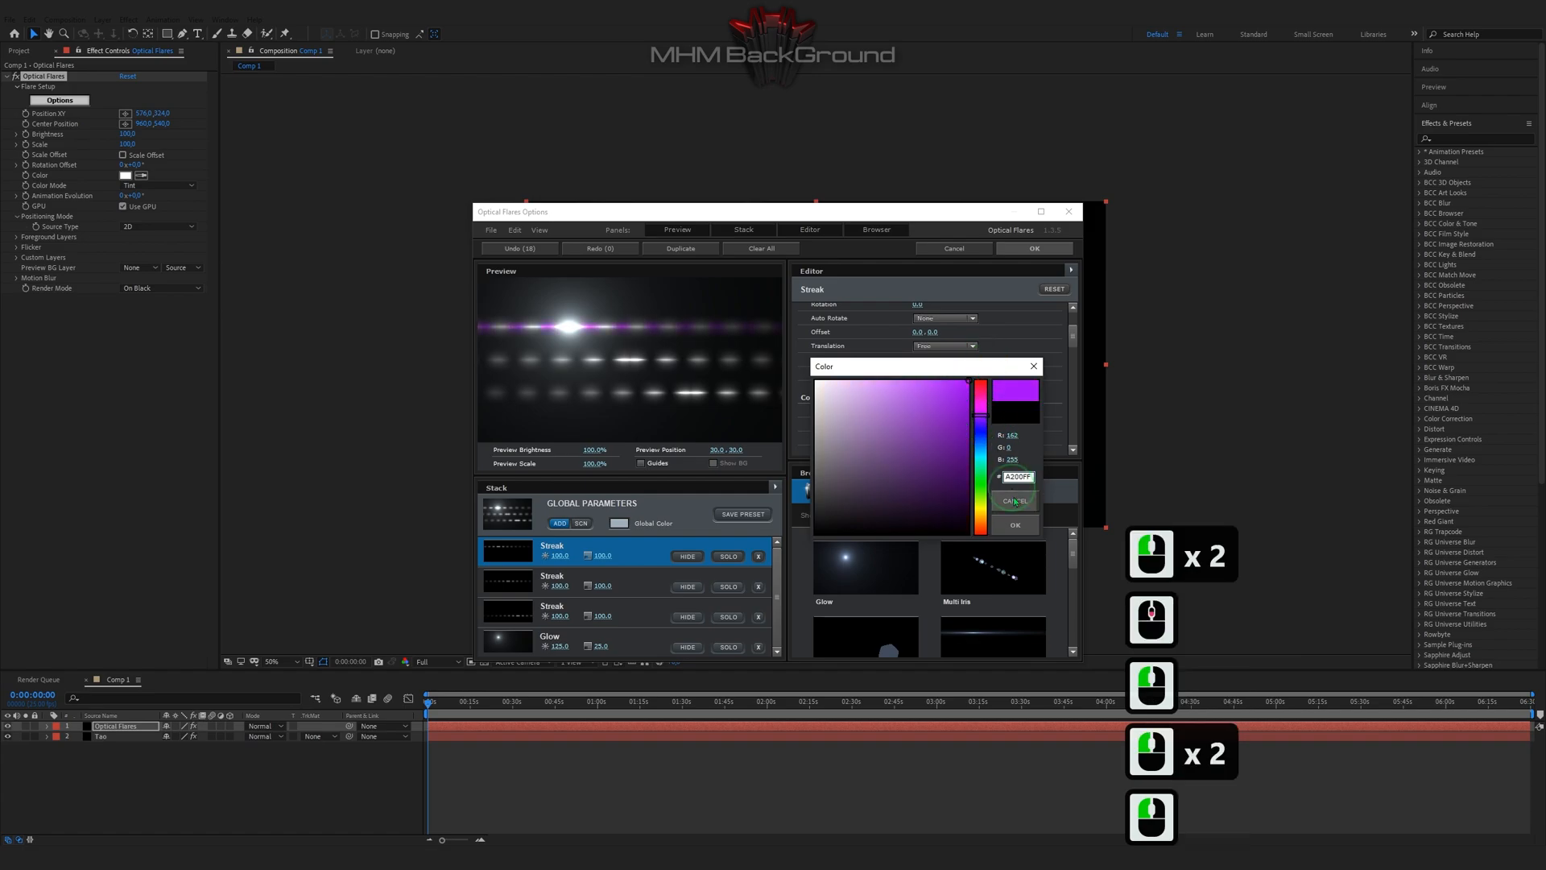
left_click(1016, 524)
left_click(1036, 262)
left_click(655, 586)
Step: Add an adjustment layer to the composition and move the Optical Flares layer below the Tao layer
left_click(103, 809)
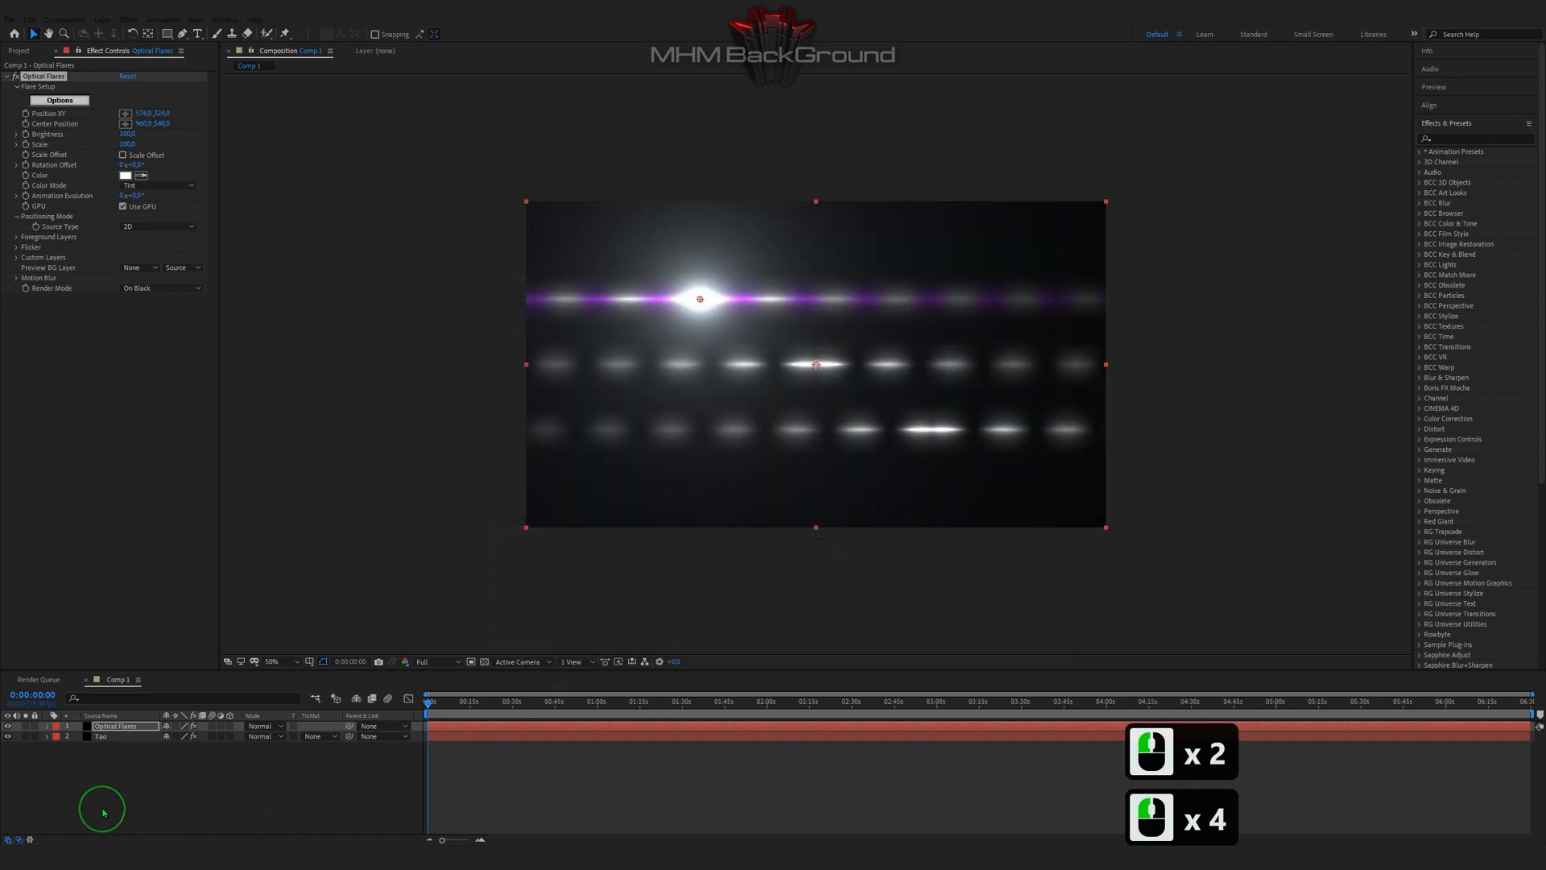
right_click(105, 805)
left_click(301, 759)
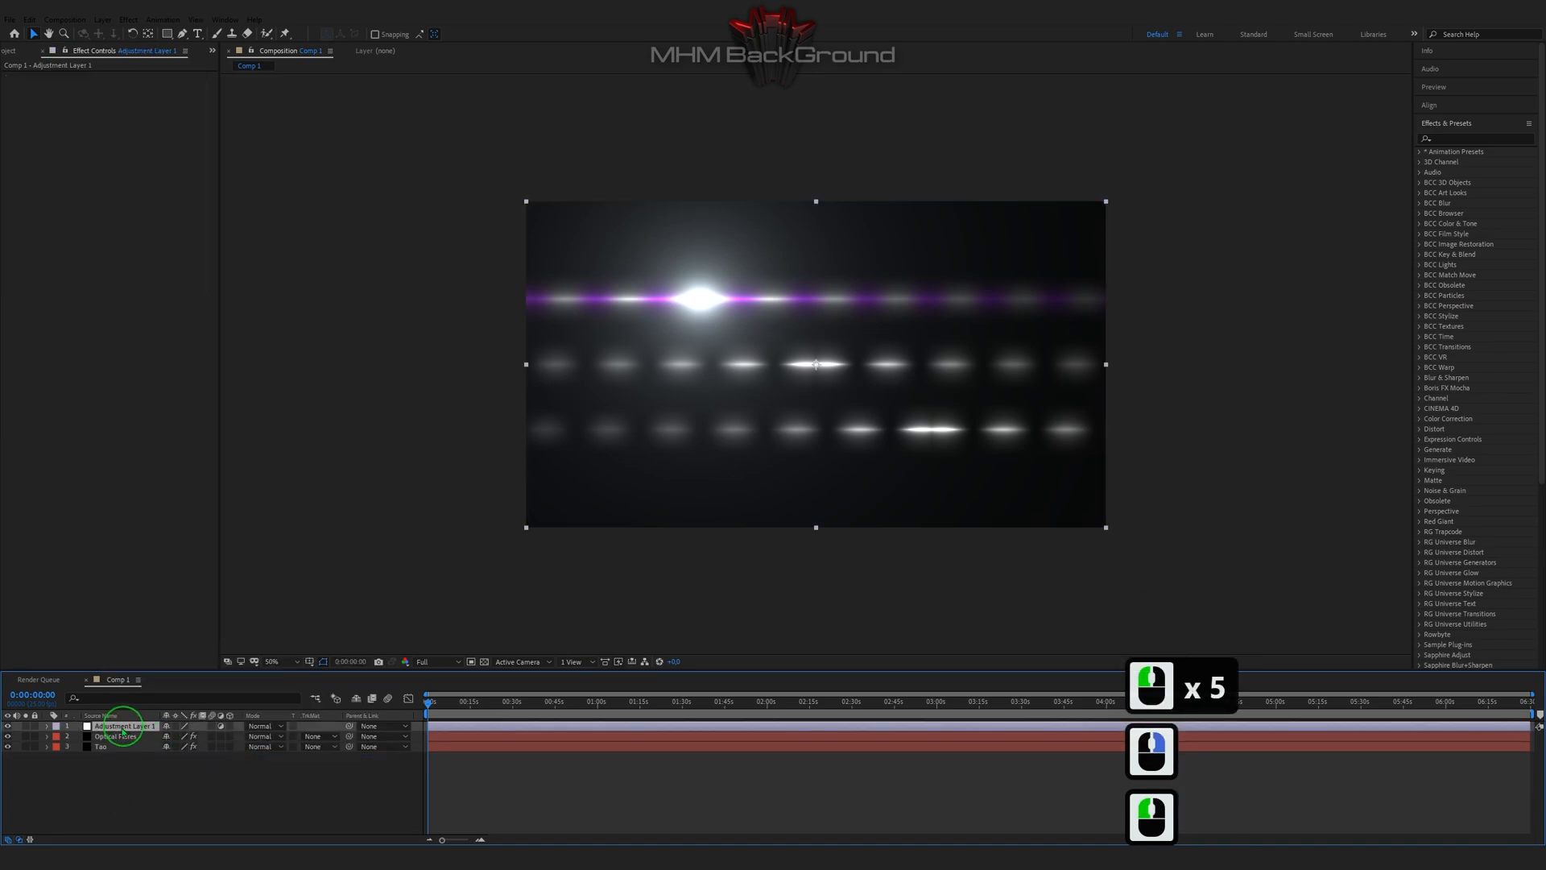
left_click_drag(108, 736, 107, 757)
left_click(108, 774)
Step: In Tao's Image Based Lighting, set Reflection Environment to the Optical Flares layer with its effects and masks included
left_click(109, 736)
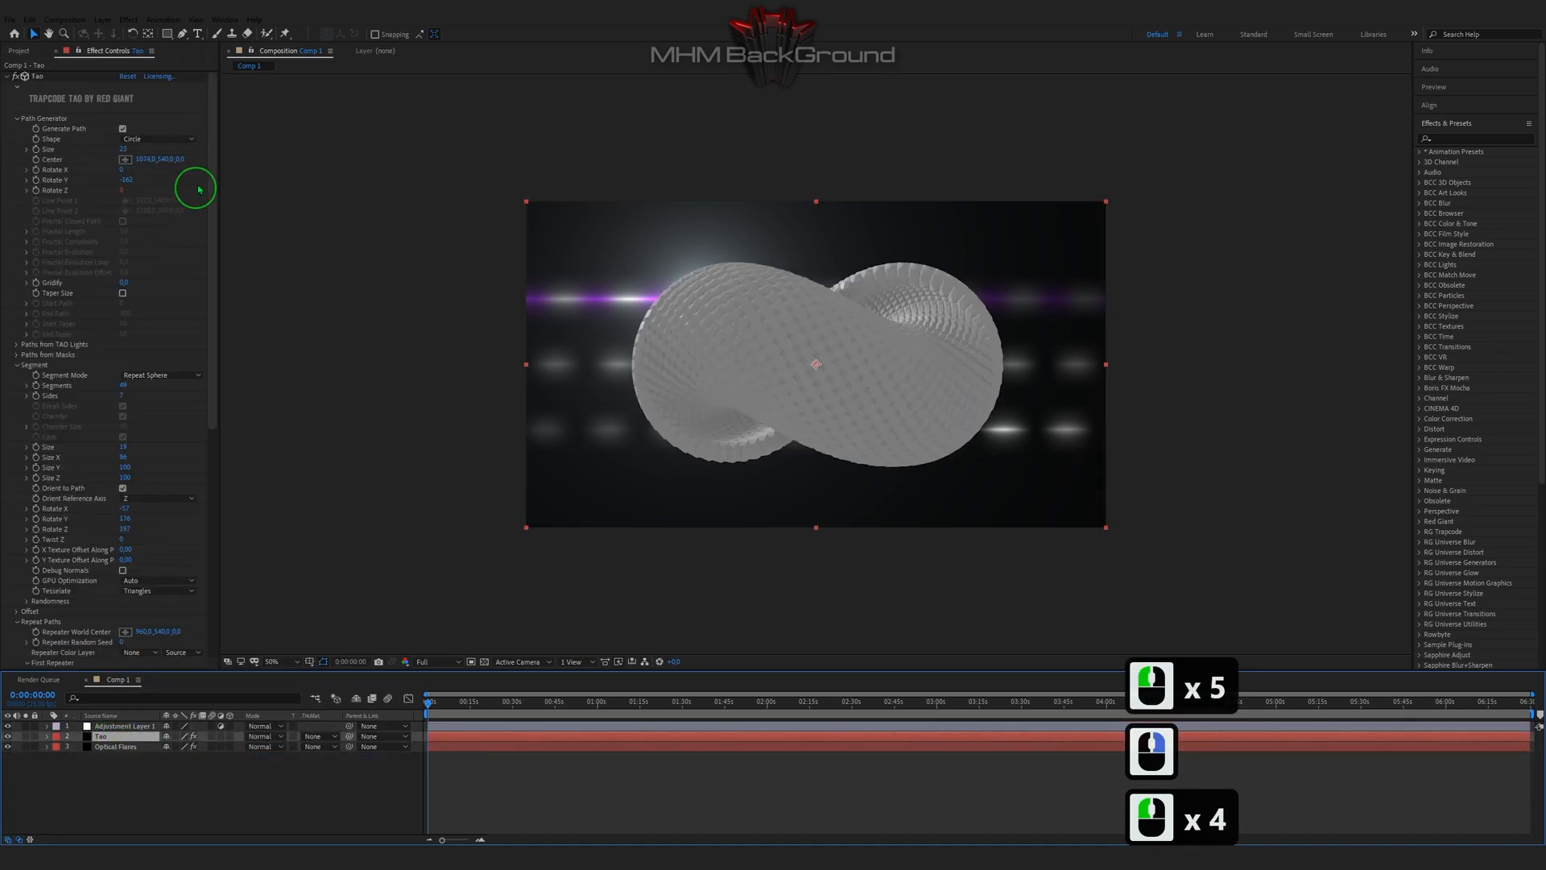
left_click_drag(214, 189, 210, 494)
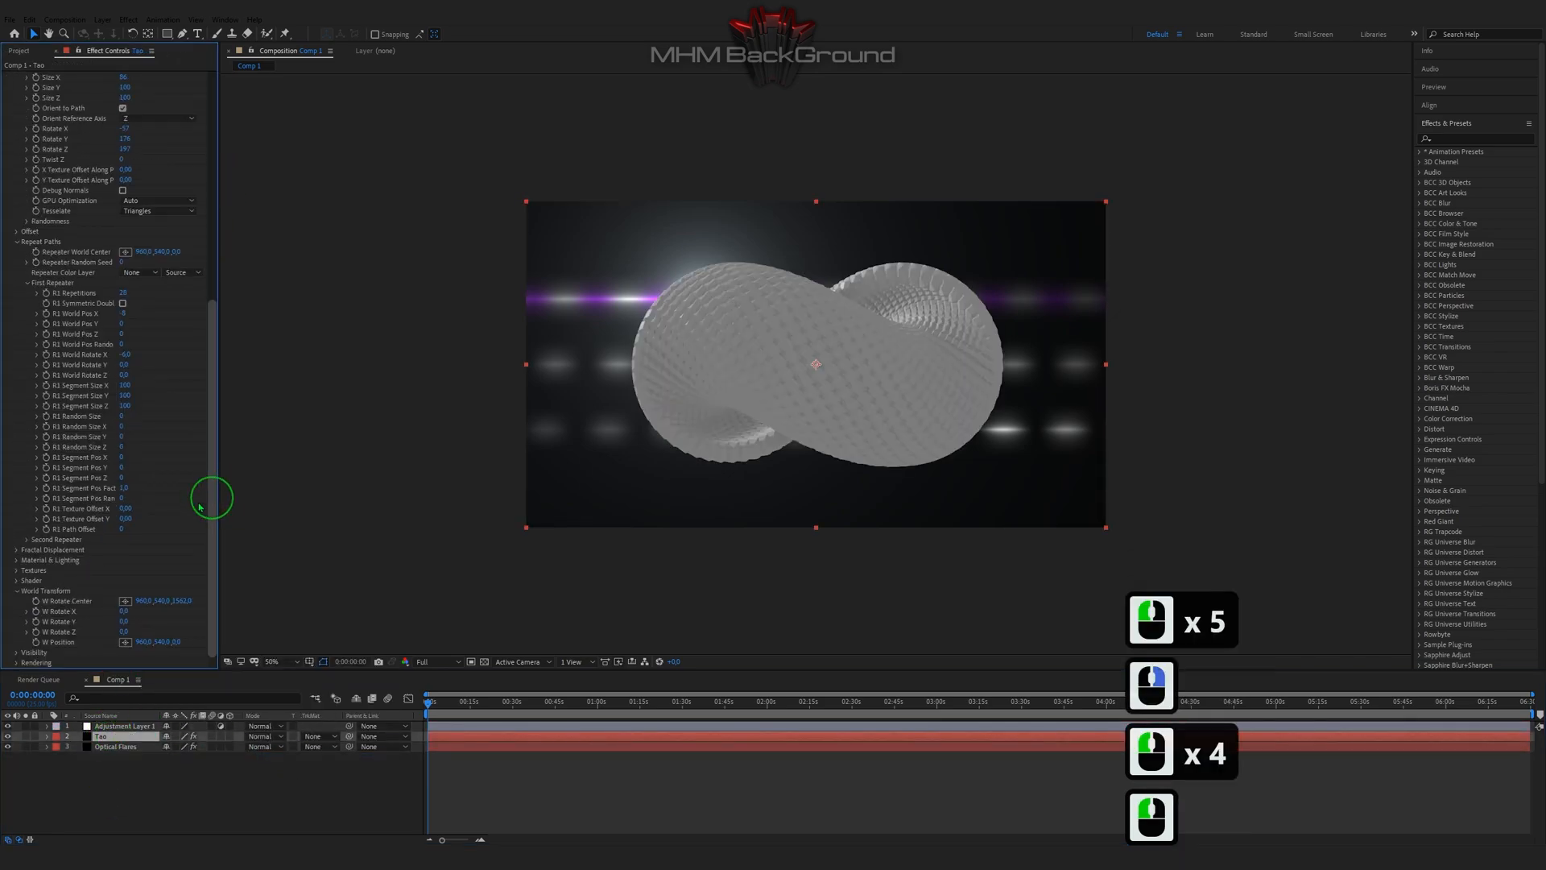
left_click(18, 571)
scroll(48, 573, "down", 2)
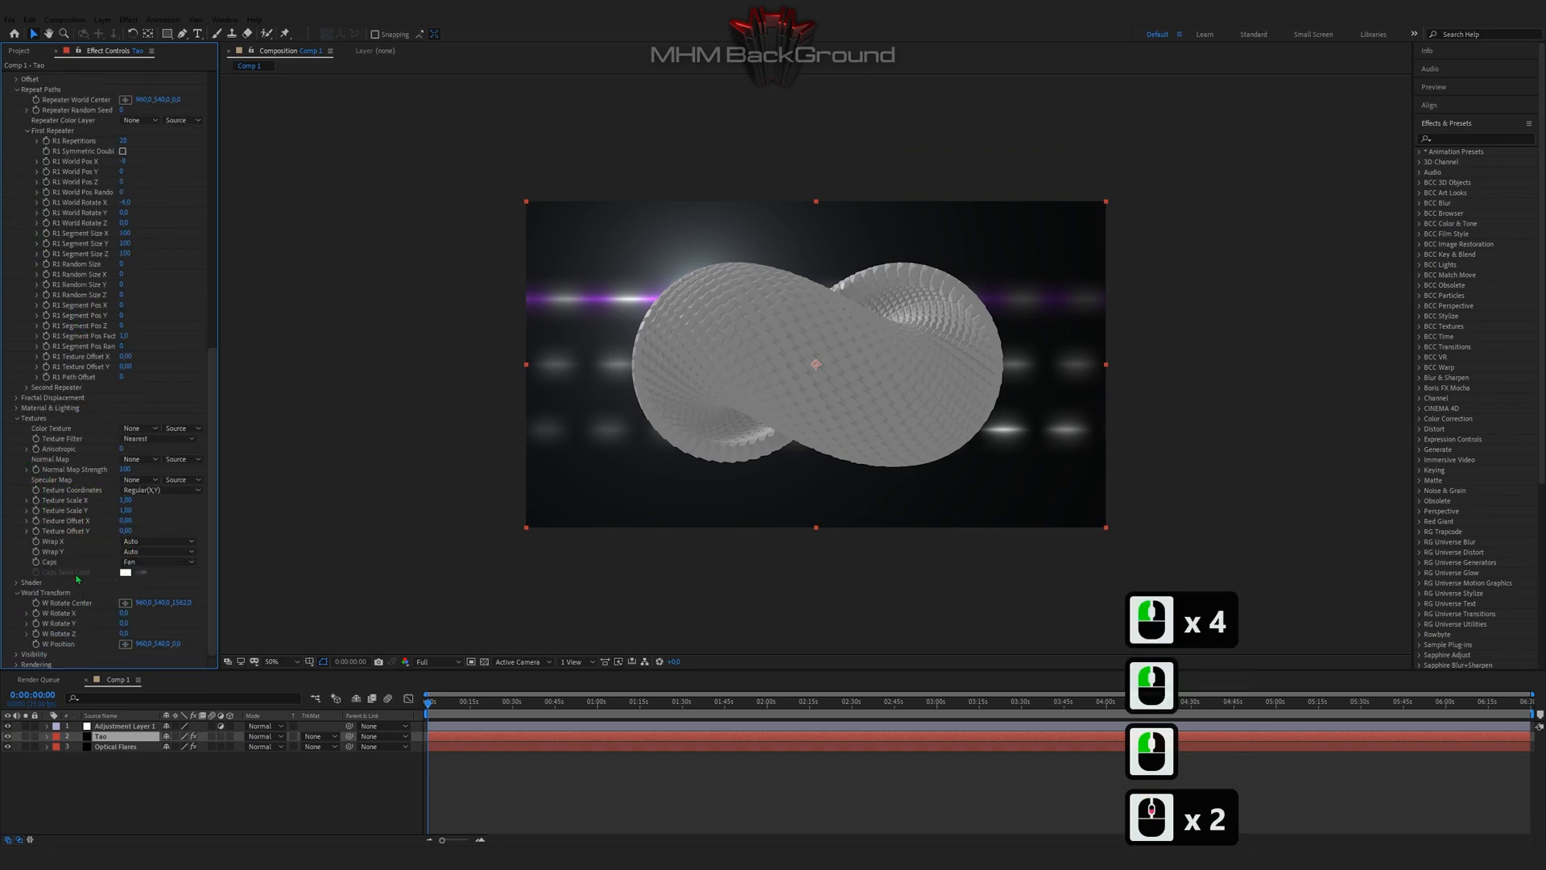
left_click(17, 409)
left_click(26, 573)
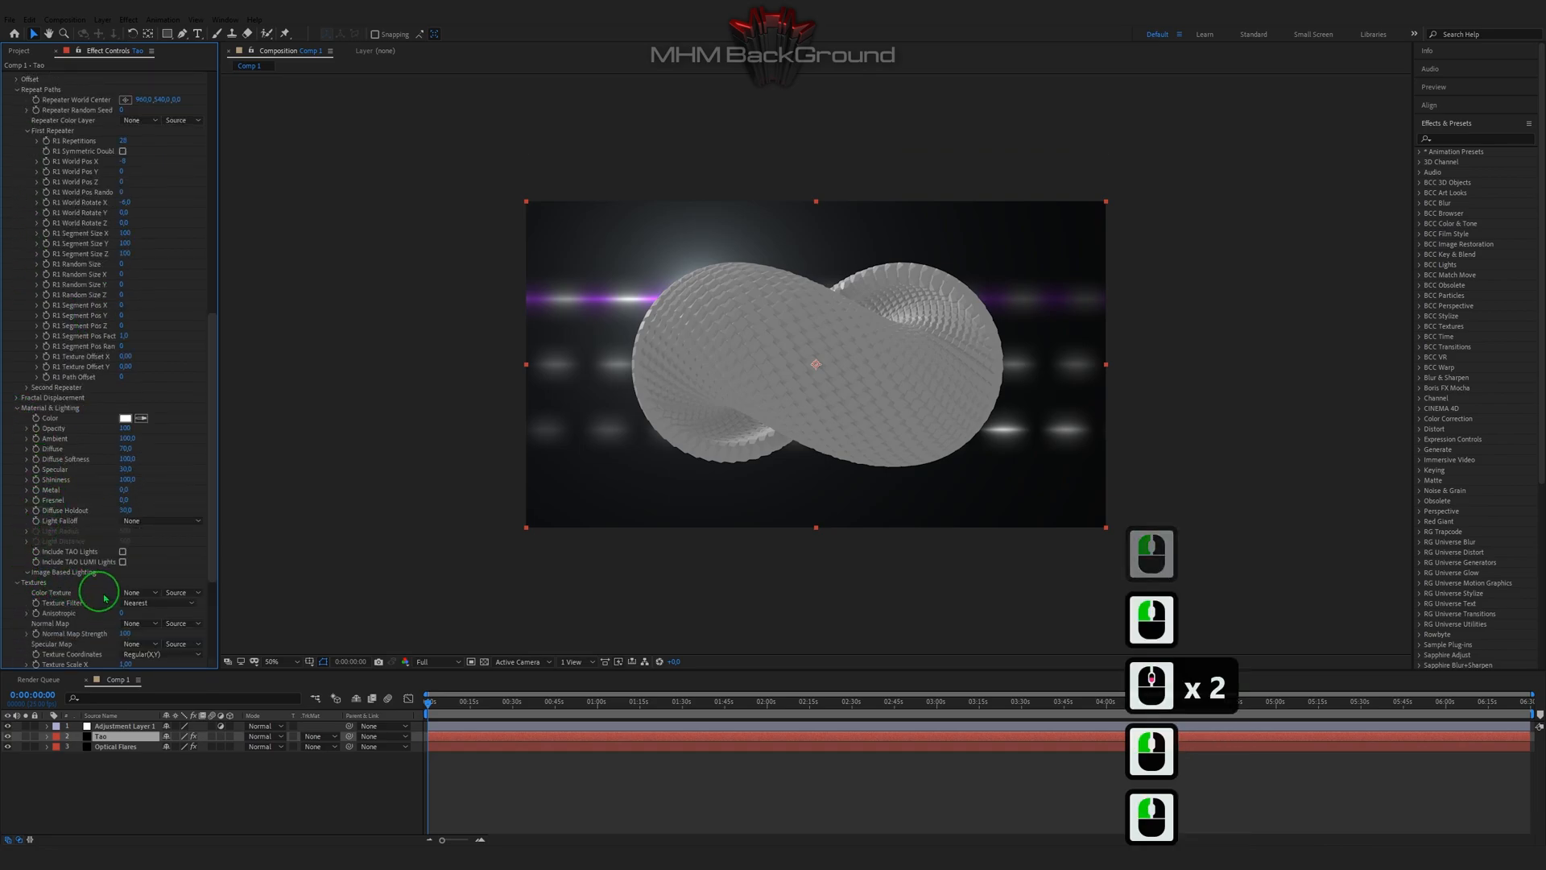
left_click(138, 613)
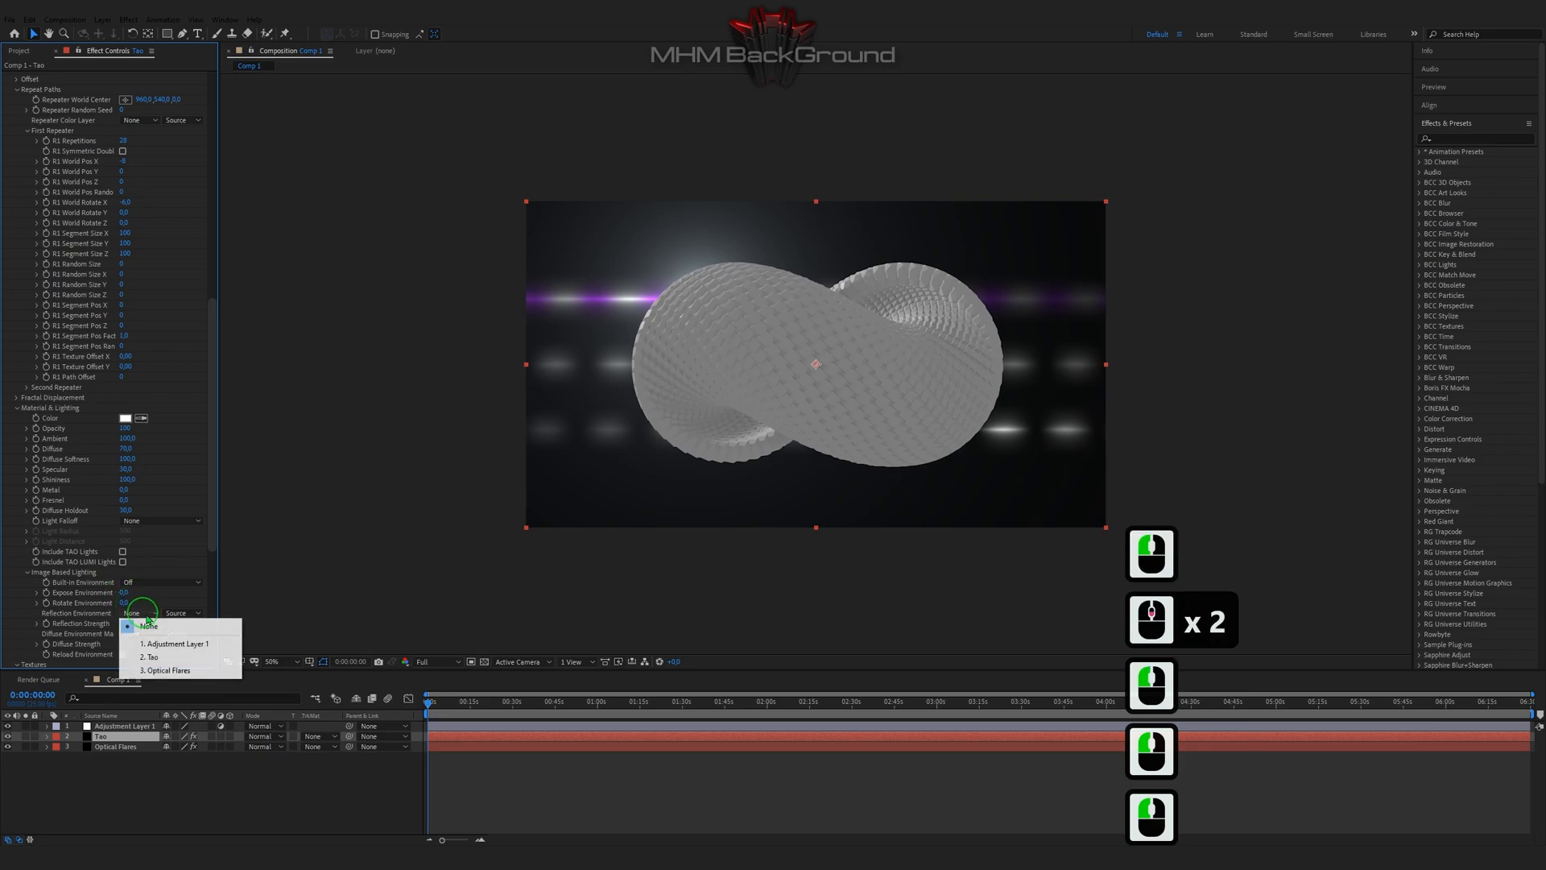
left_click(158, 672)
left_click(182, 612)
left_click(195, 652)
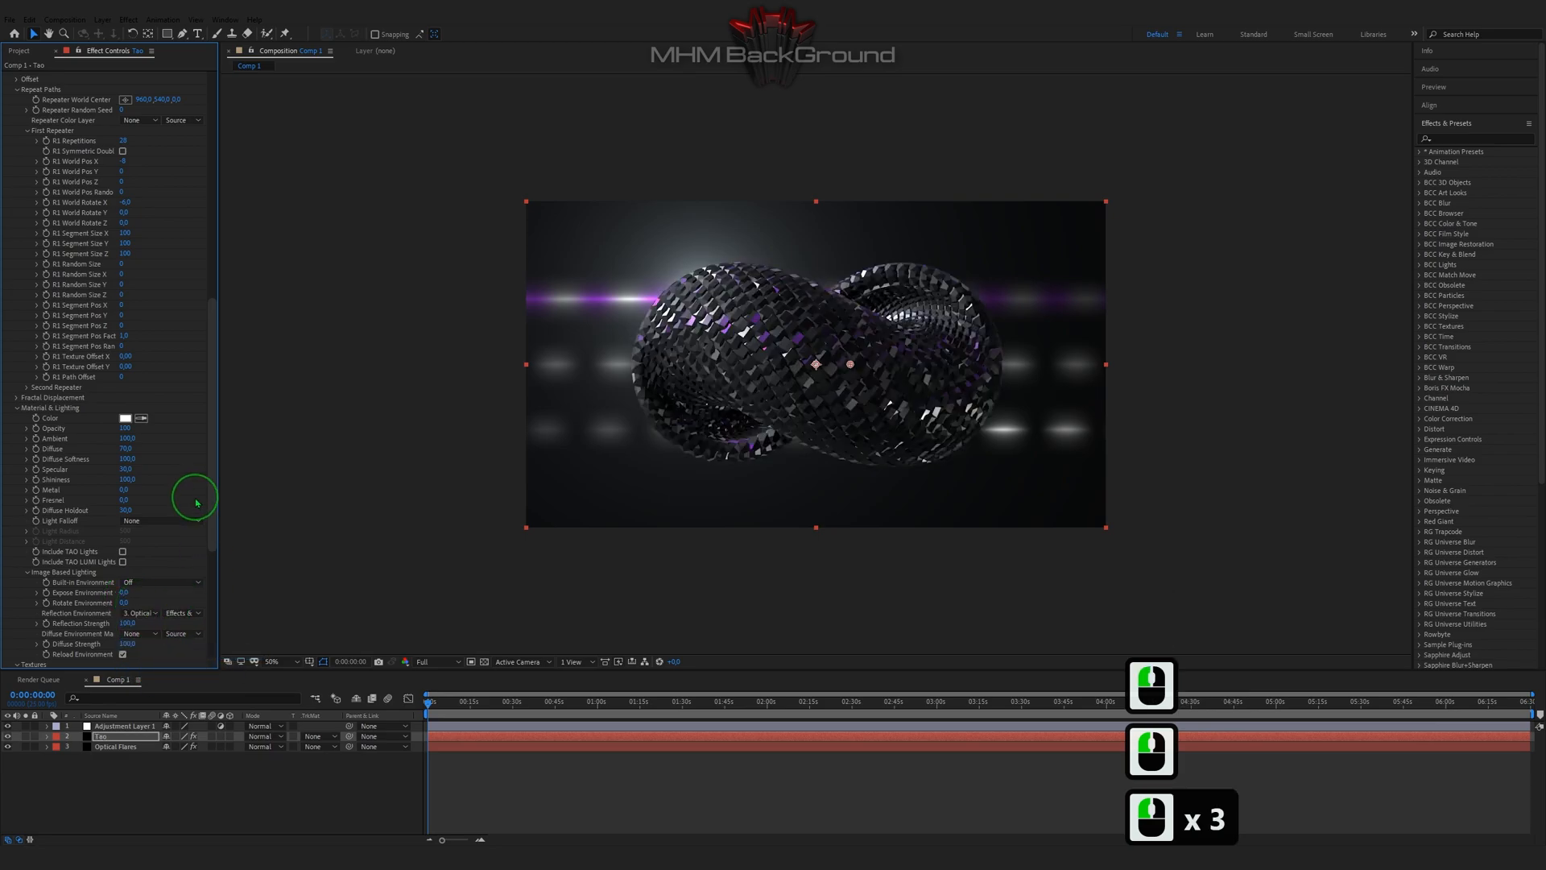
Step: Preview the animation of the shape with its flare reflections
key("space")
key("space")
key("space")
key("space")
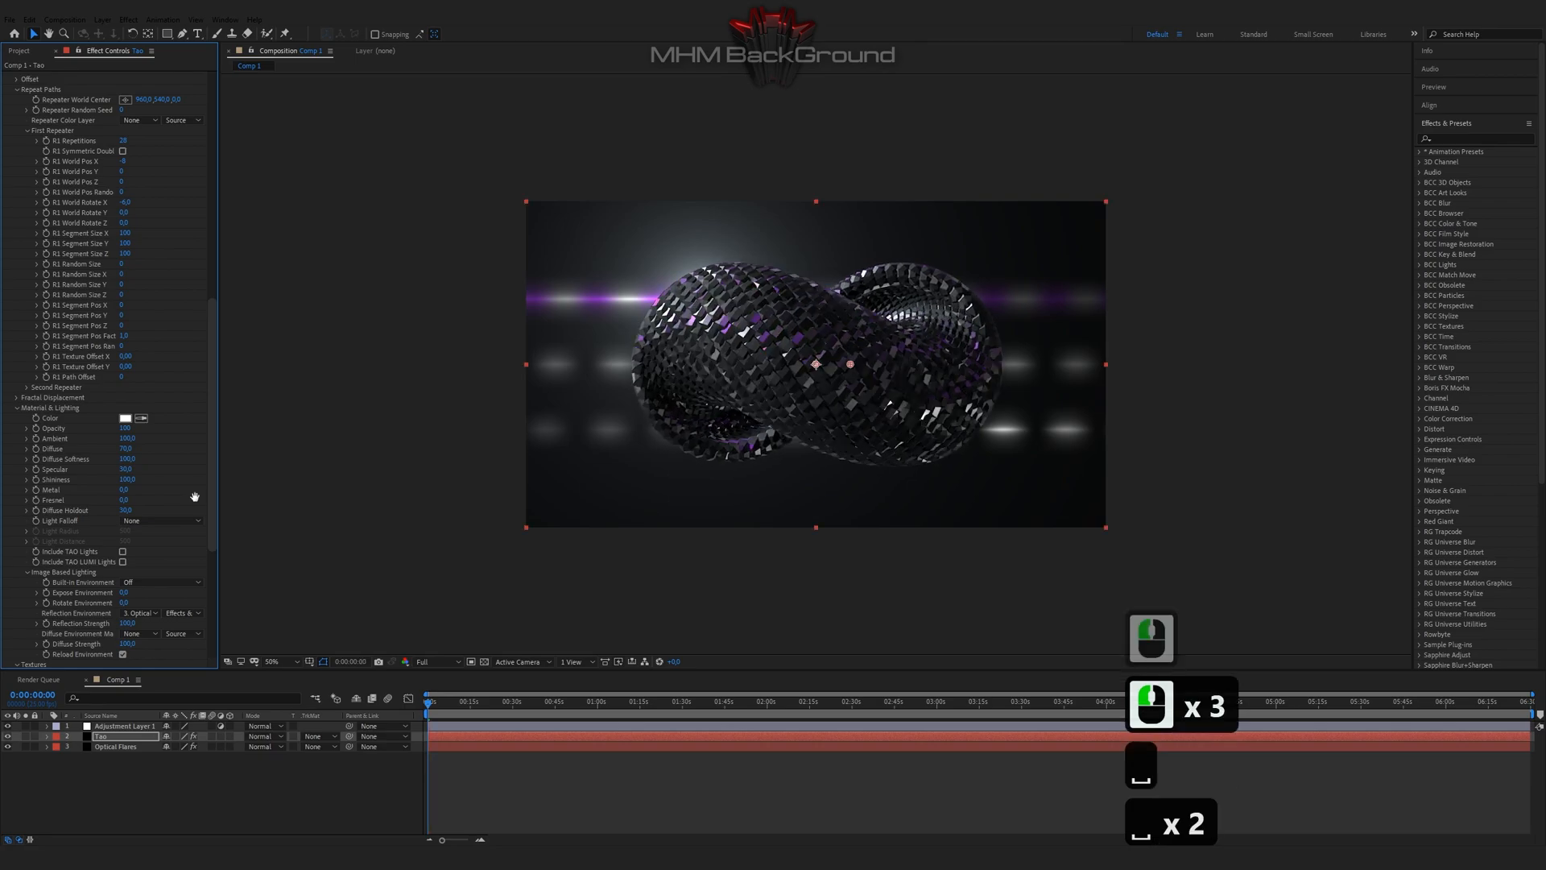
key("space")
key("space")
key("space")
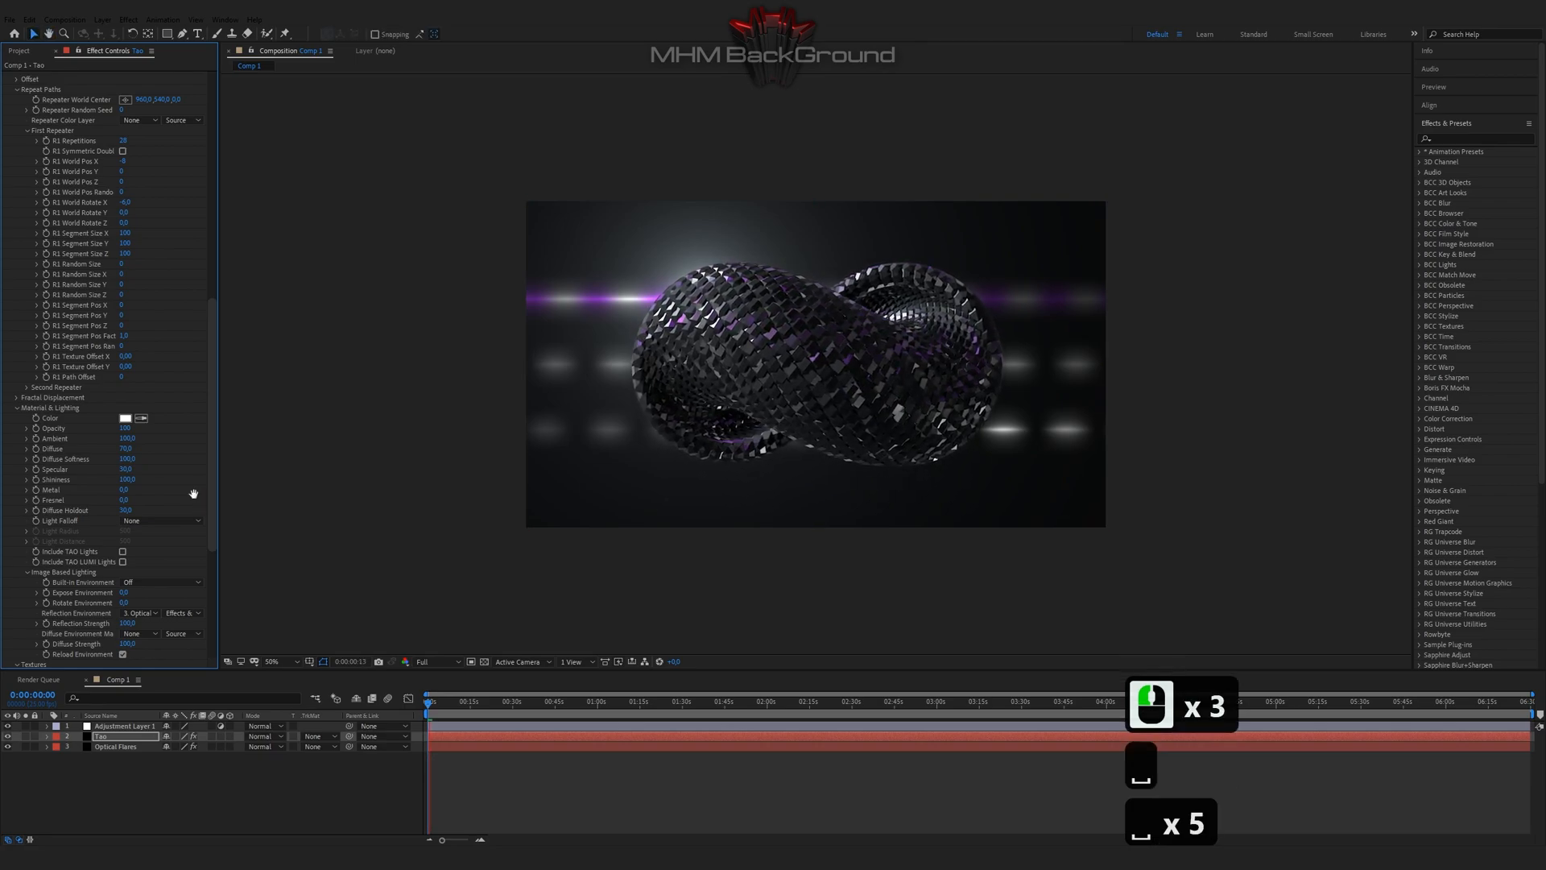
Step: Duplicate the Tao layer and scale the lower copy proportionally to about 1.5 times the composition size
left_click(102, 736)
scroll(952, 448, "down", 2)
key("ctrl+c")
key("ctrl+d")
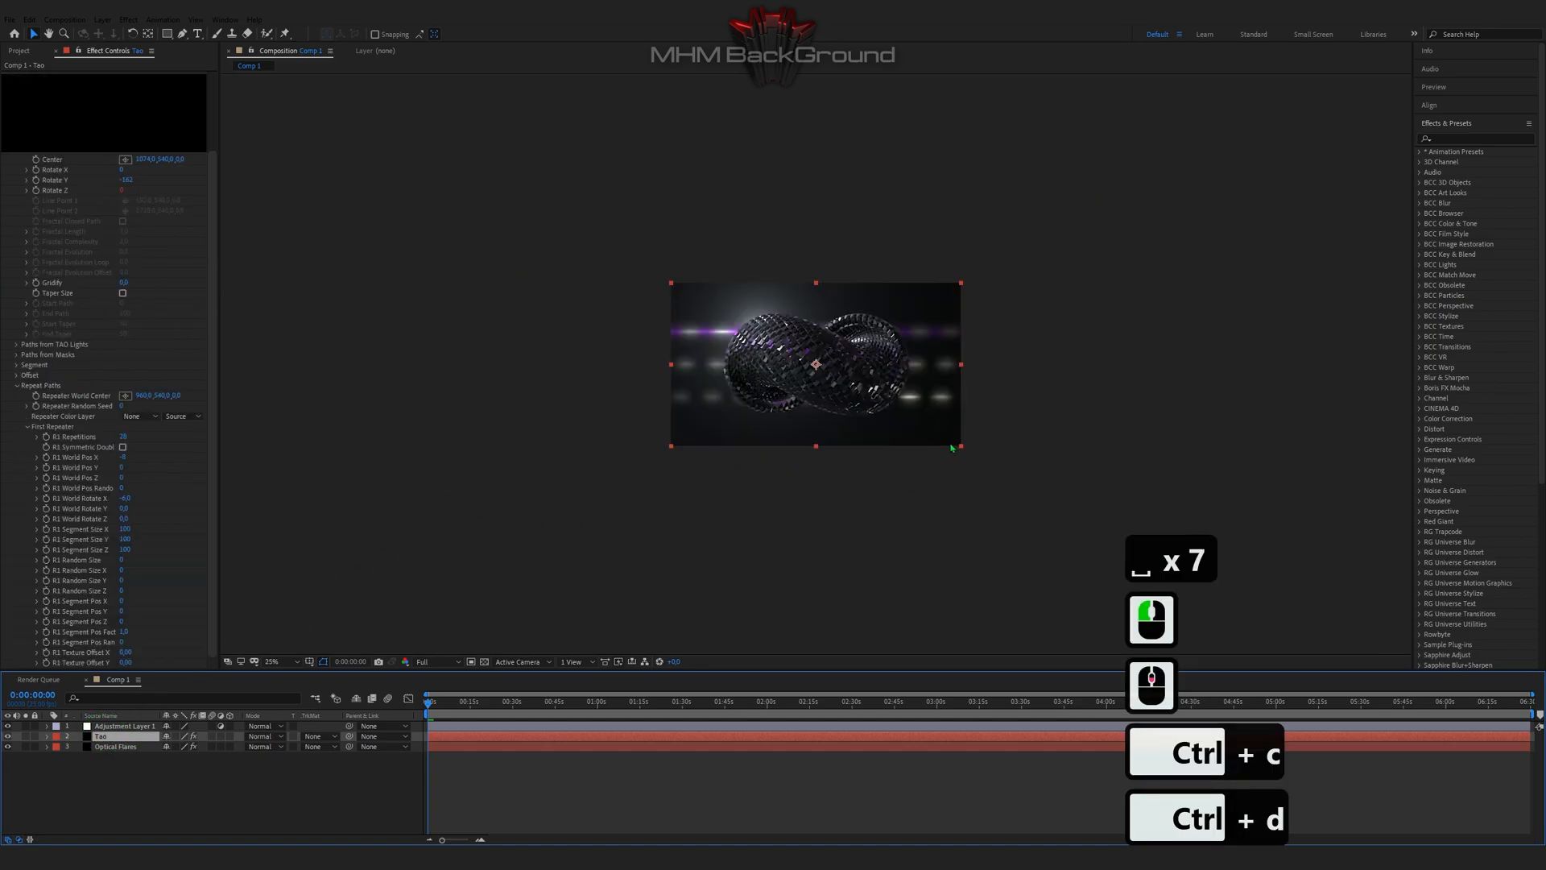
left_click(120, 746)
left_click_drag(968, 451, 1032, 526)
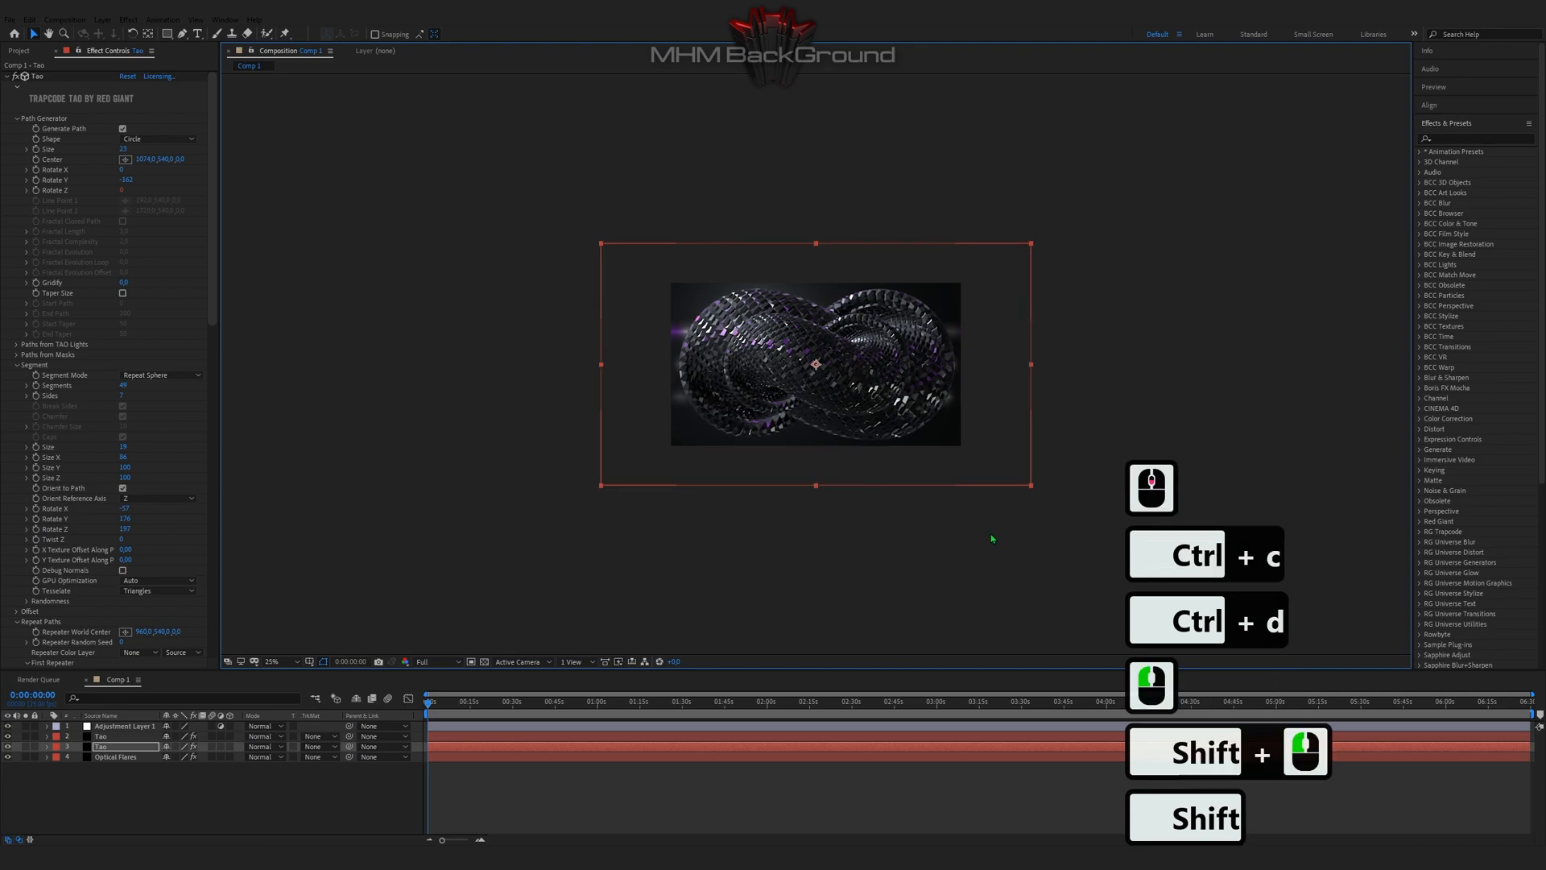
Step: Duplicate the enlarged Tao layer, scale the lower copy proportionally to over twice the composition size and preview the result
left_click(431, 681)
key("ctrl+c")
key("ctrl+d")
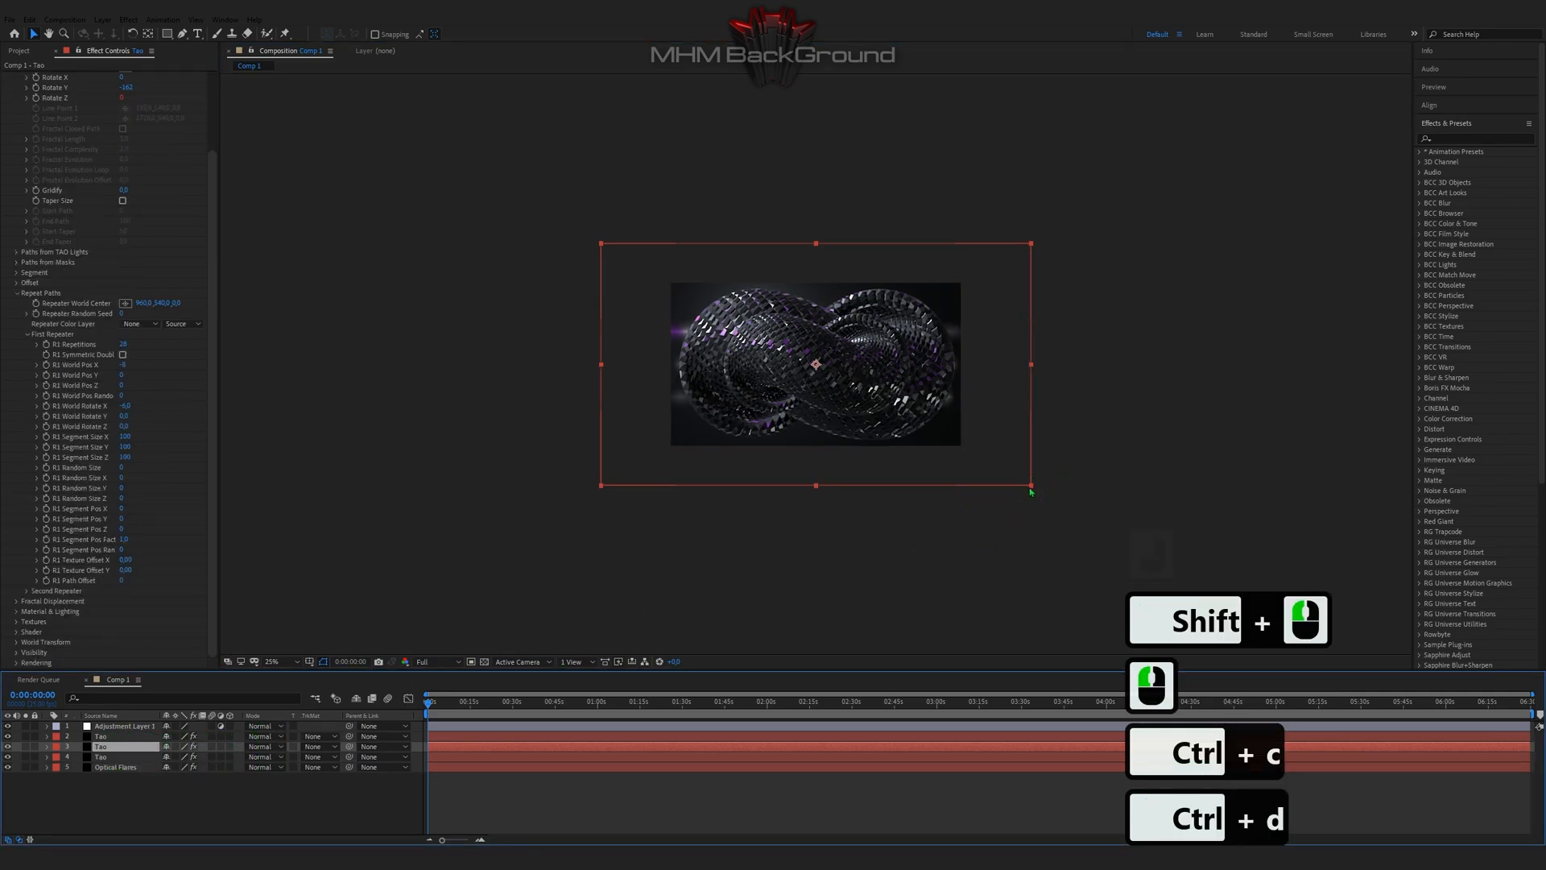
left_click(105, 759)
left_click_drag(1034, 489, 1149, 563)
key("space")
key("space")
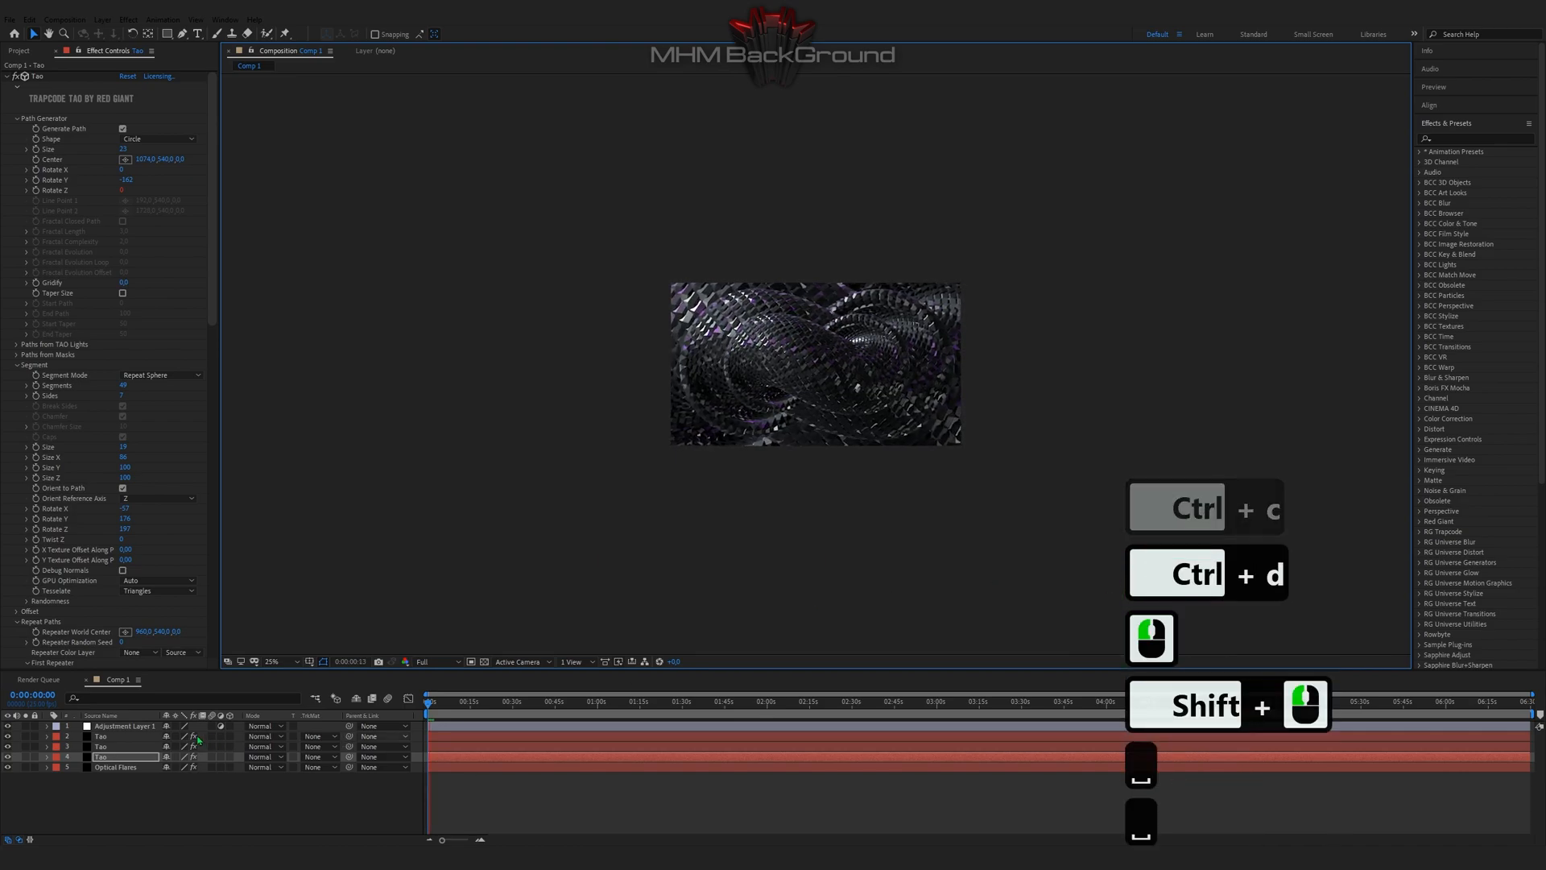
Step: Apply the Stylize Glow effect to the adjustment layer
left_click(141, 729)
left_click(1456, 138)
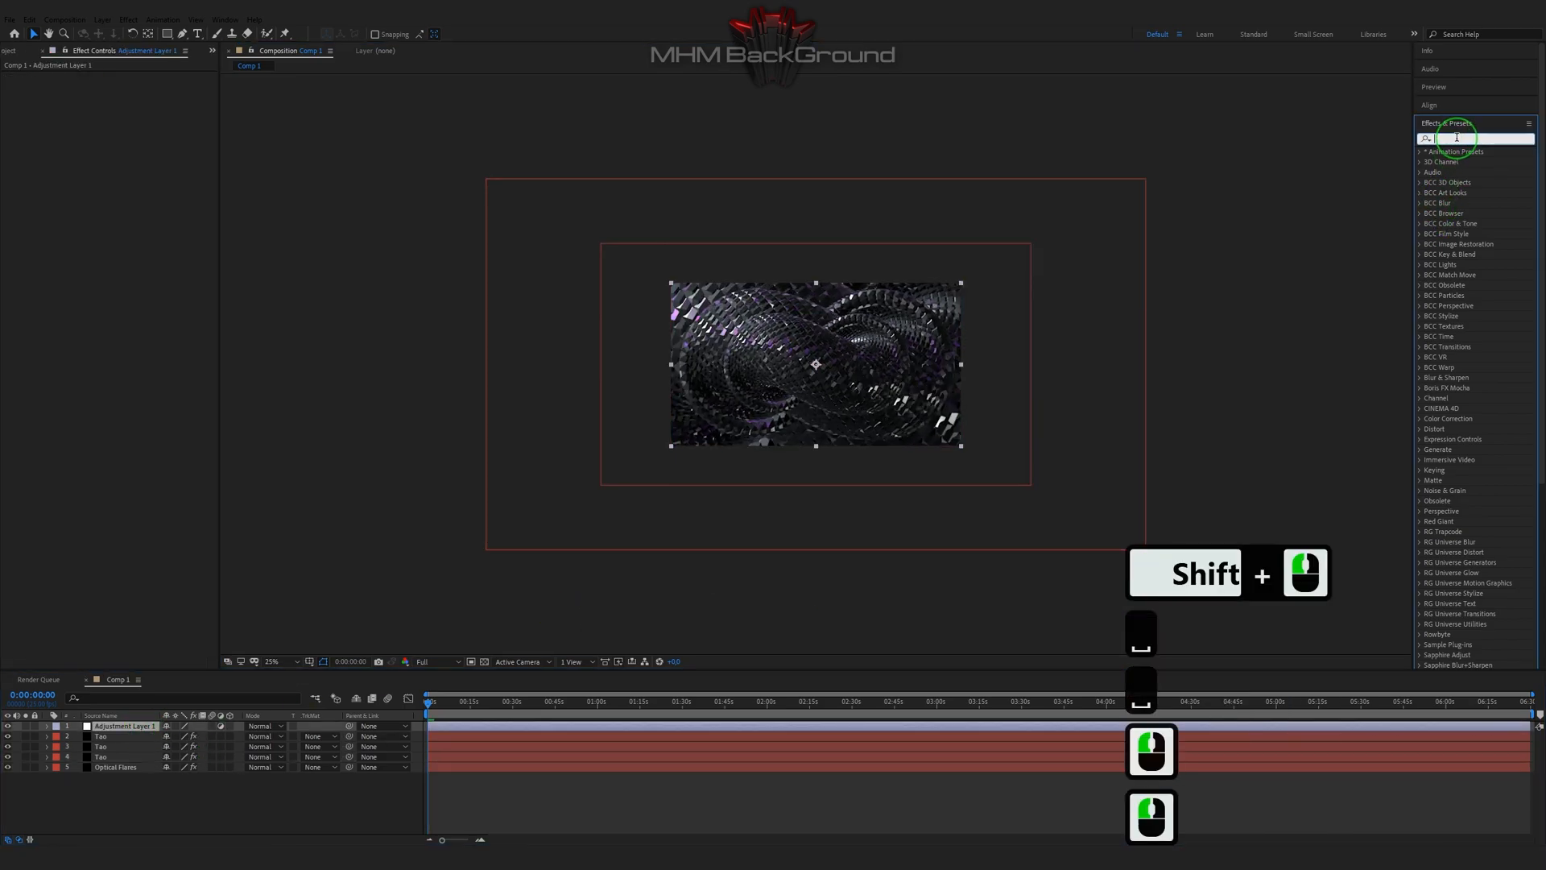
type("glow")
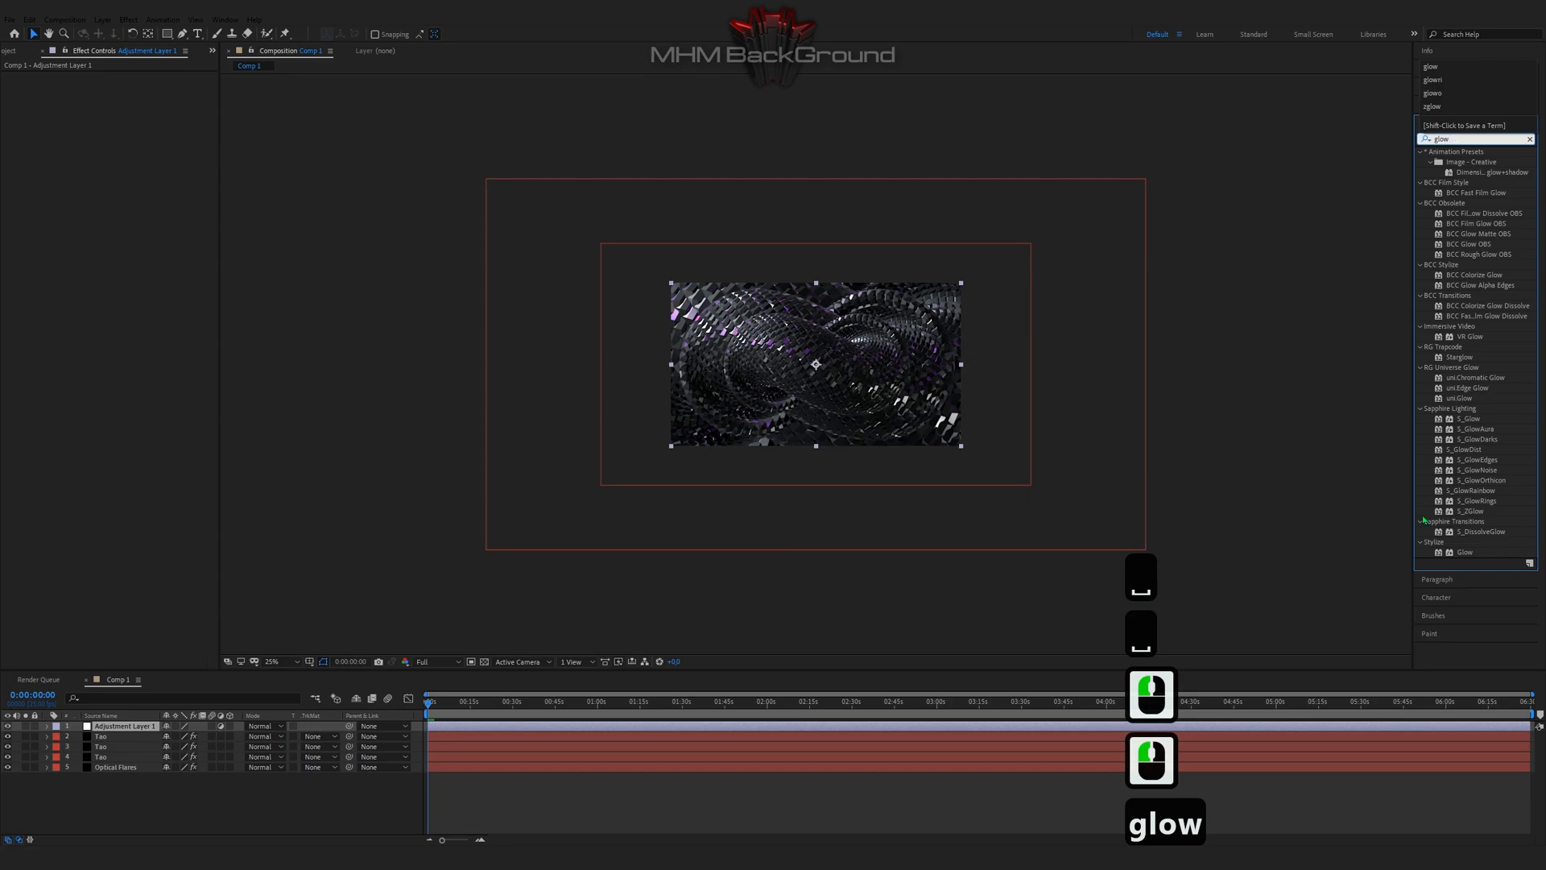
left_click(1464, 552)
double_click(1464, 553)
scroll(1125, 538, "up", 2)
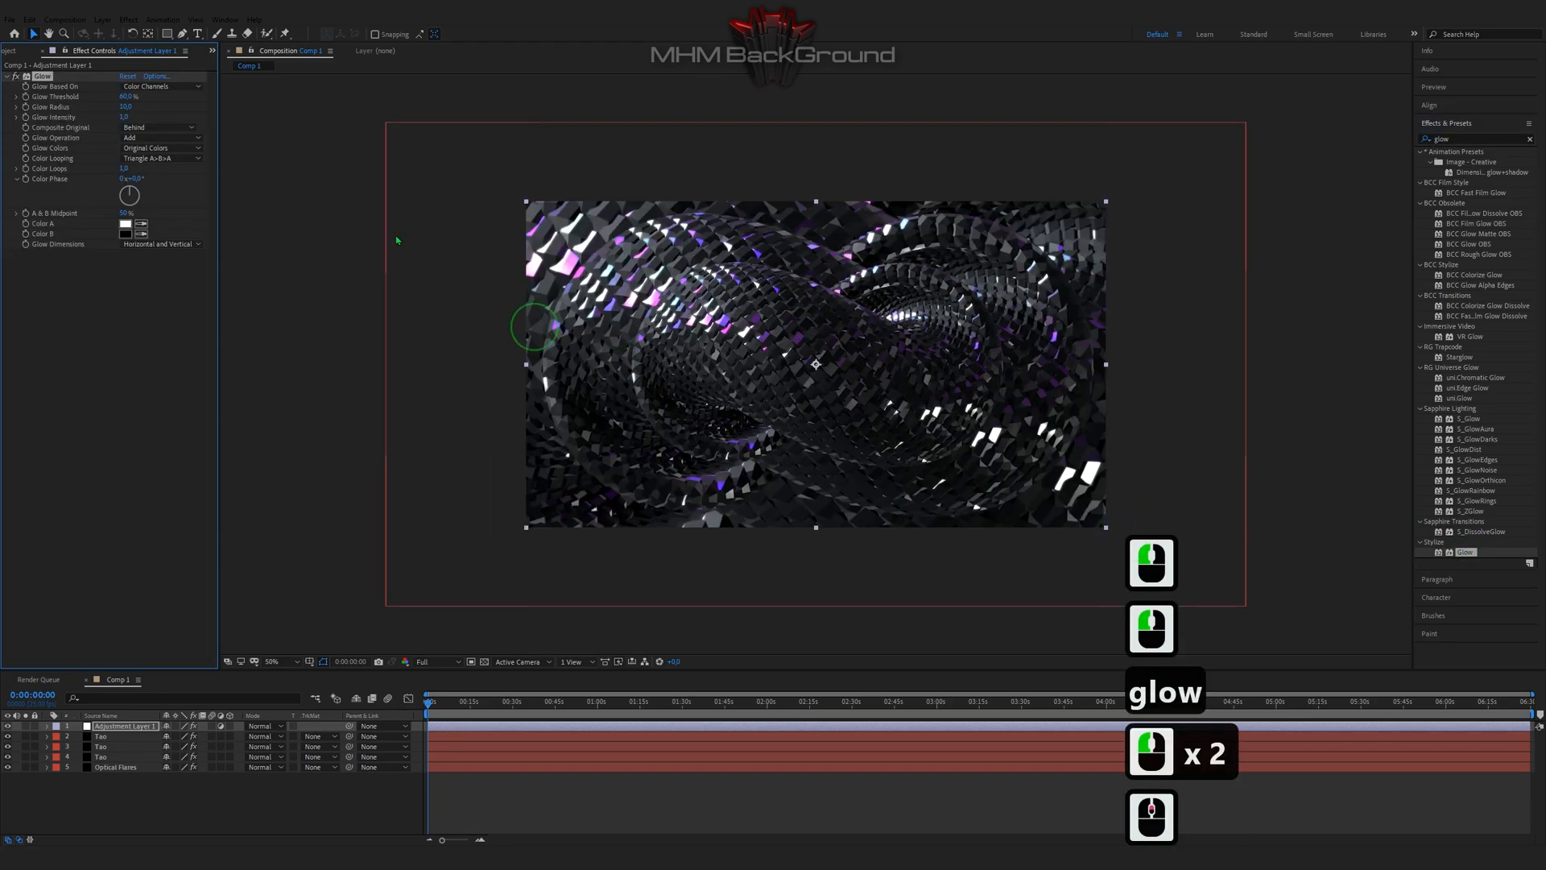
Step: Set the Glow Radius to 38 and the Glow Intensity to 0.4 on the adjustment layer, and preview the animation
left_click(127, 97)
key("Tab")
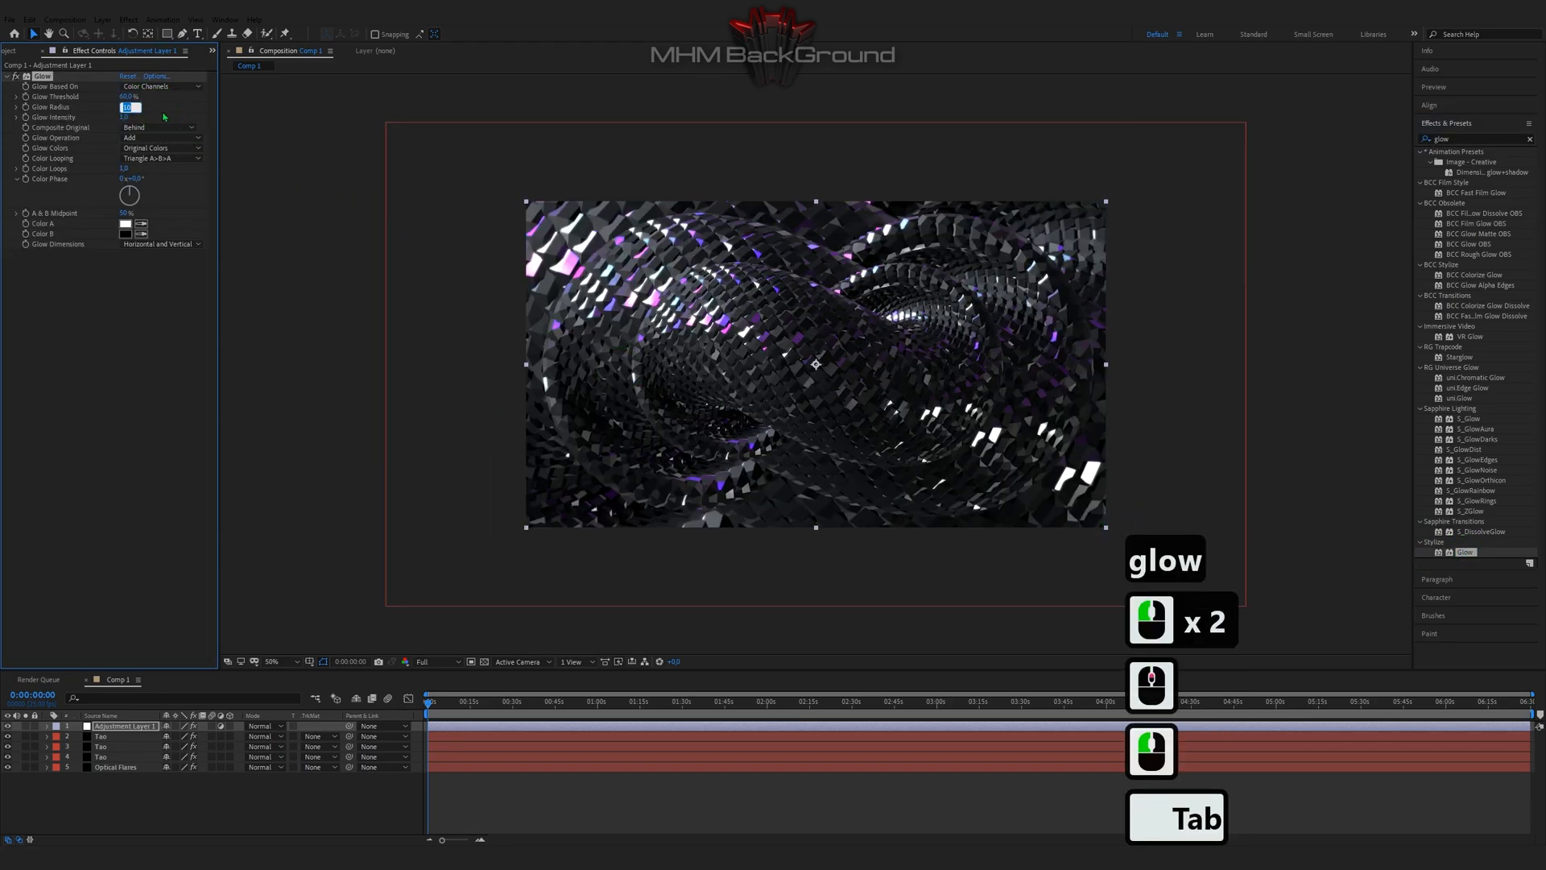
type("38")
key("Tab")
type("0.4")
key("Return")
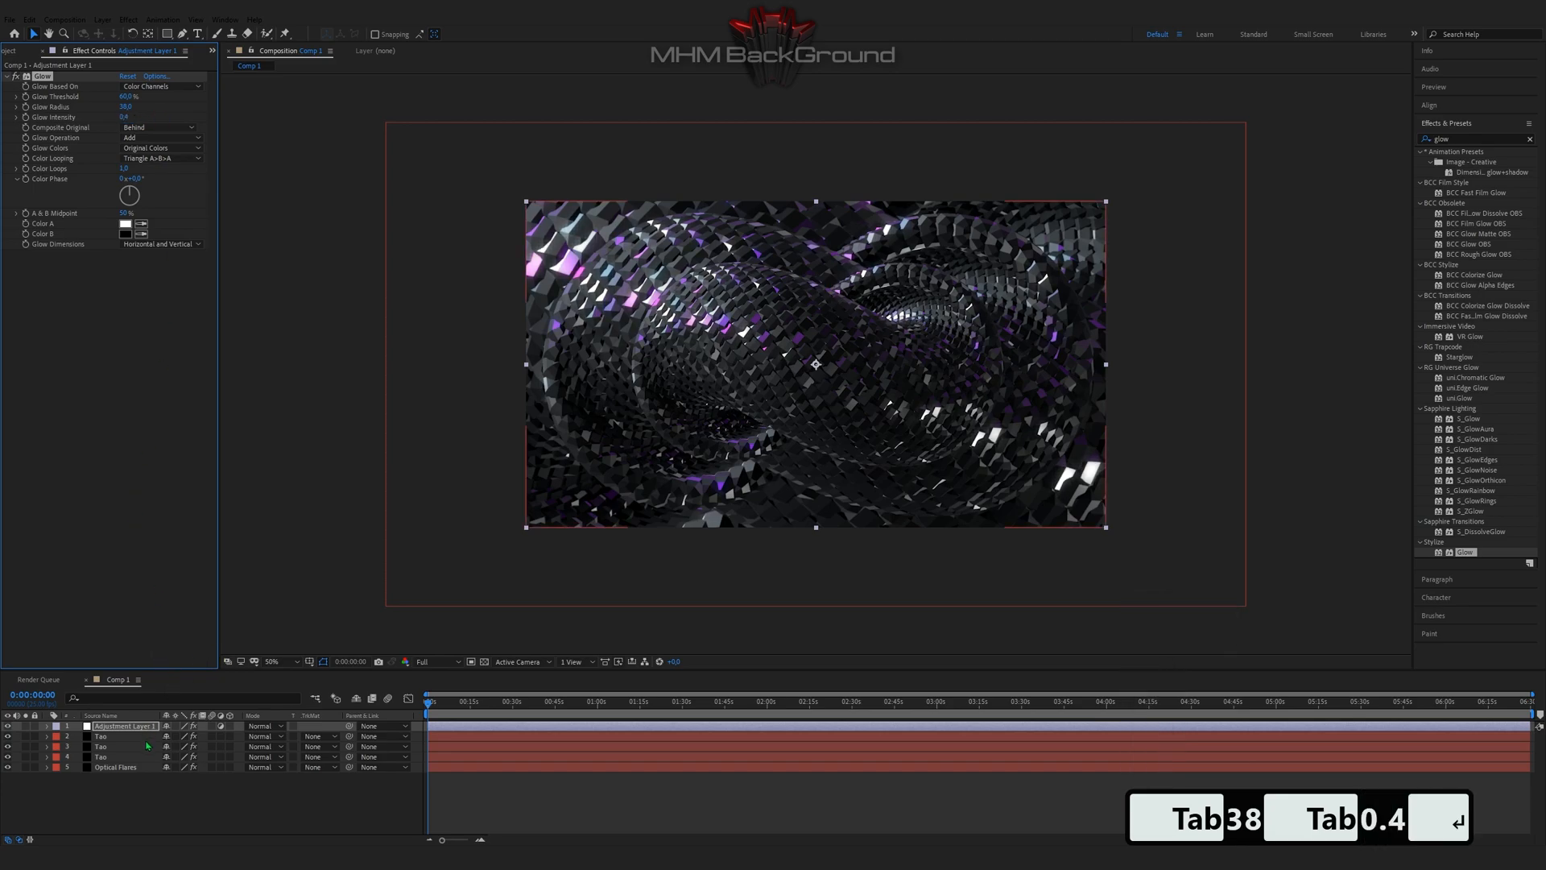
left_click(473, 486)
key("space")
key("space")
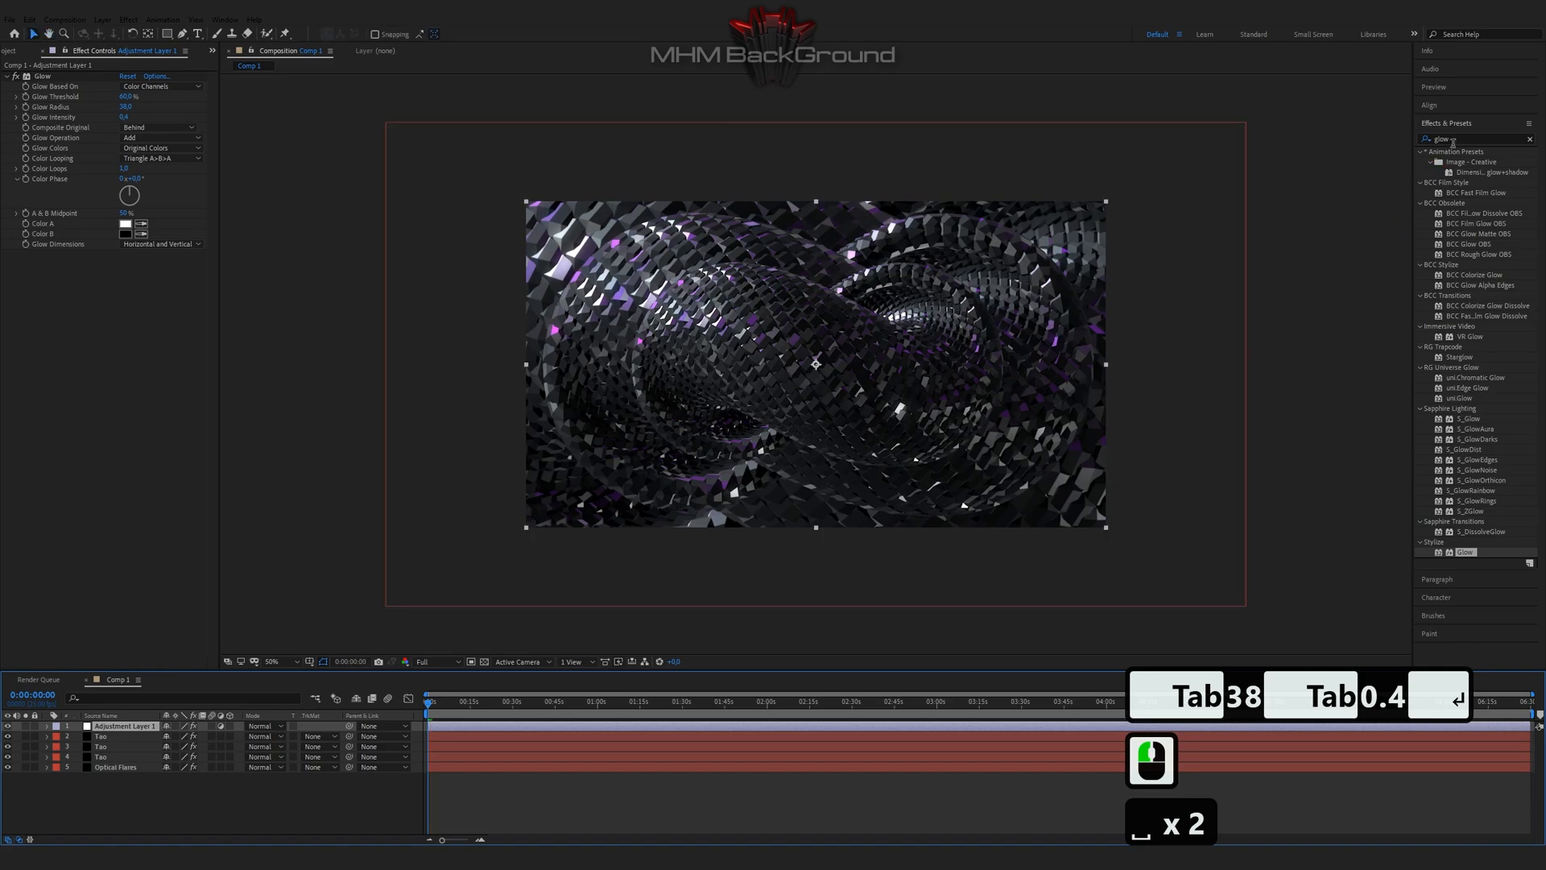
Step: Add the uni.ShrinkRay effect to the adjustment layer and preview the result
left_click(1453, 140)
type("shr")
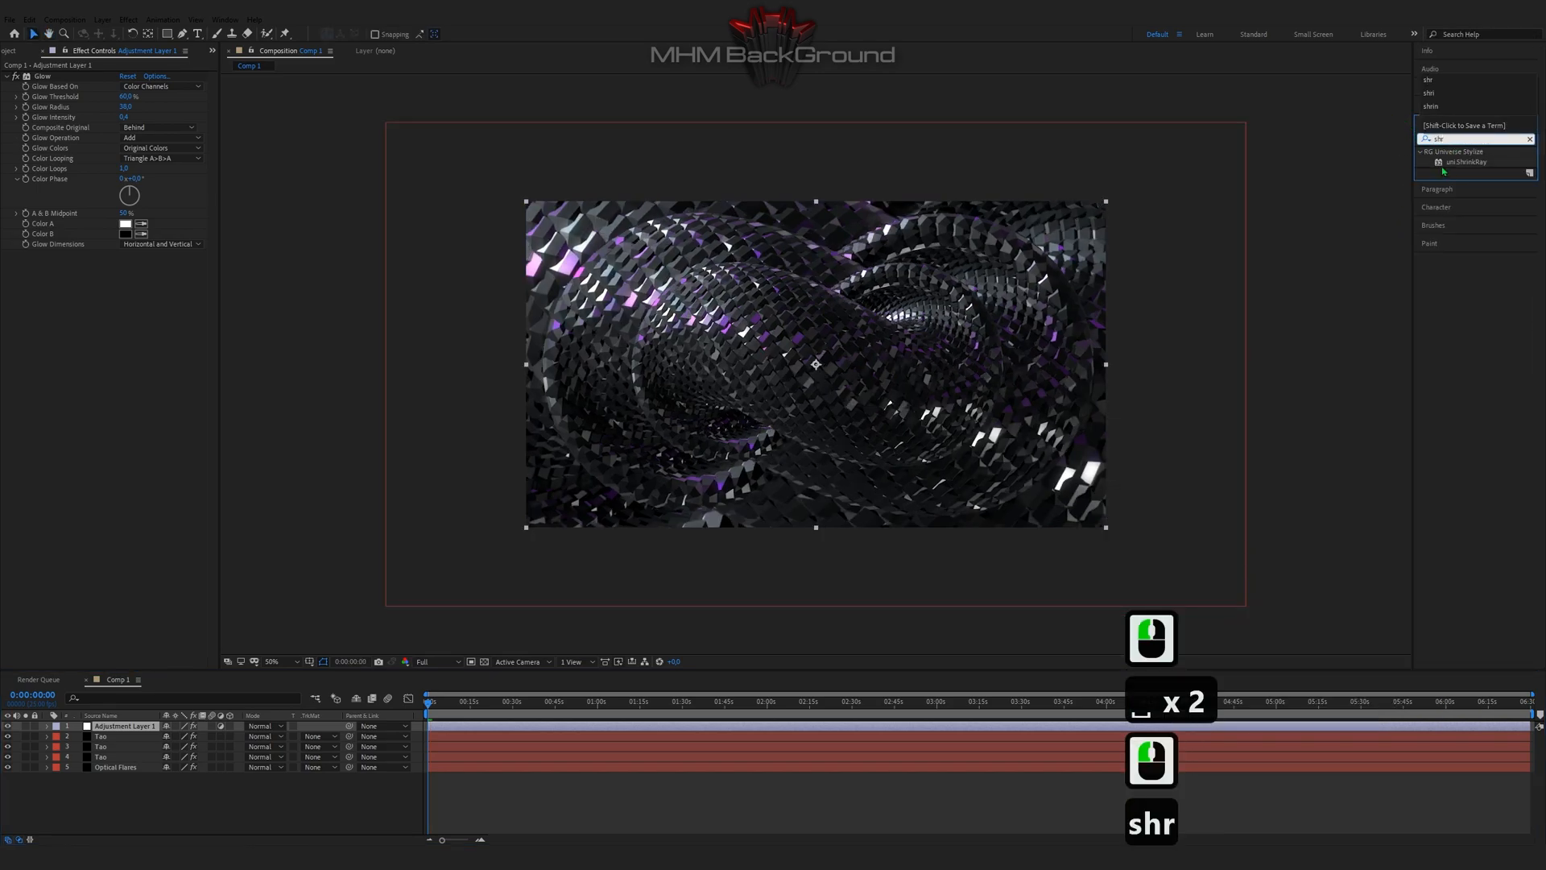
double_click(1445, 165)
key("space")
key("space")
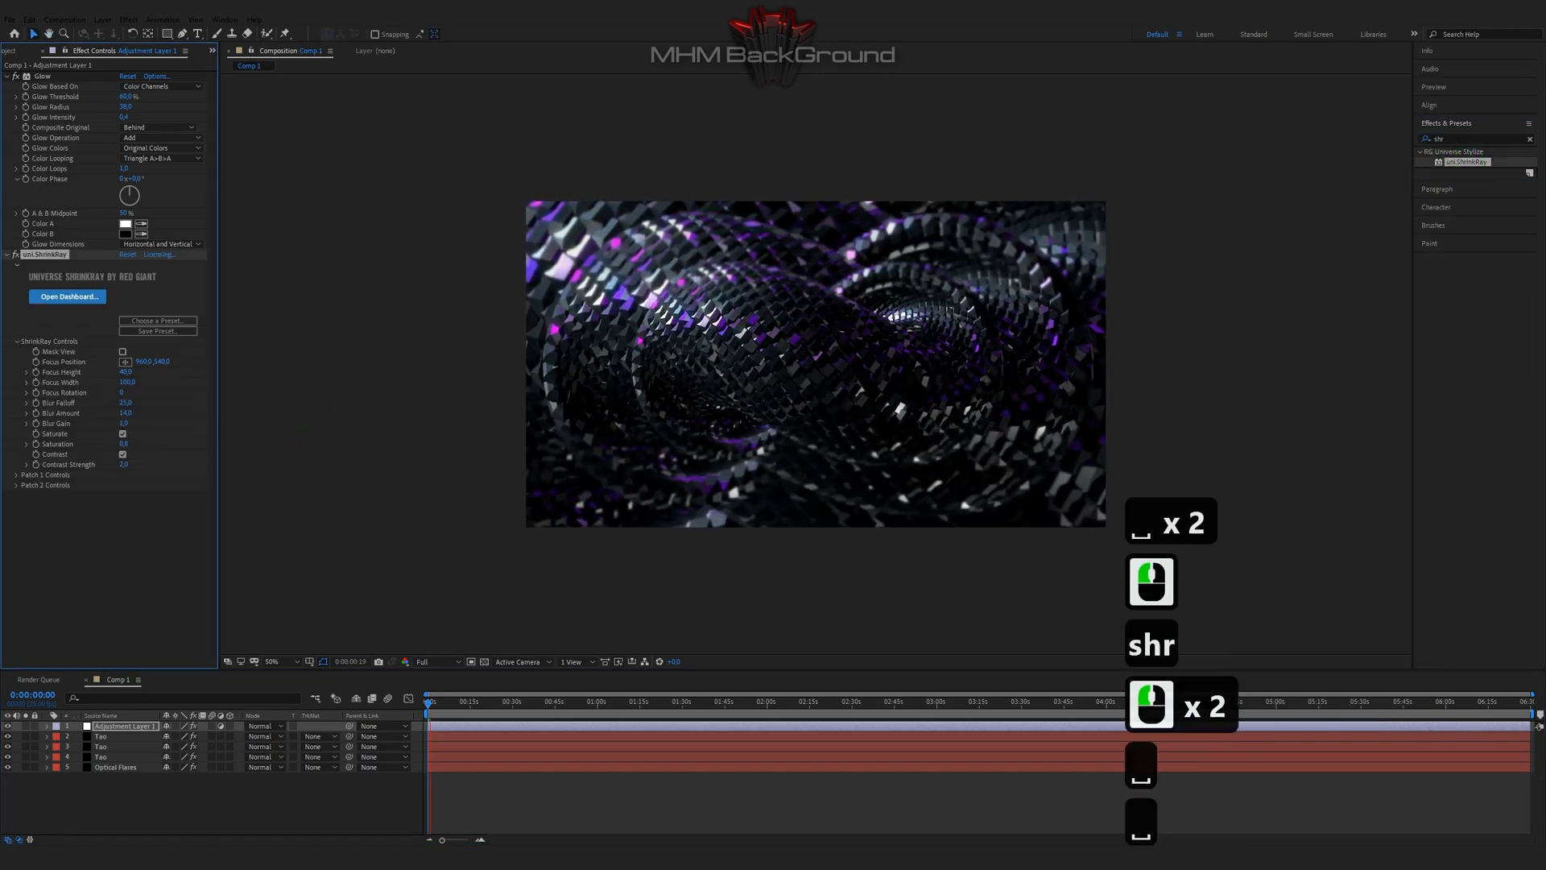
mouse_move(125, 108)
left_mouse_down()
mouse_move(150, 108)
mouse_move(127, 125)
left_mouse_up()
key("ctrl+z")
Step: Set the Optical Flares layer's Brightness to 50 and Scale to 390
left_click(121, 767)
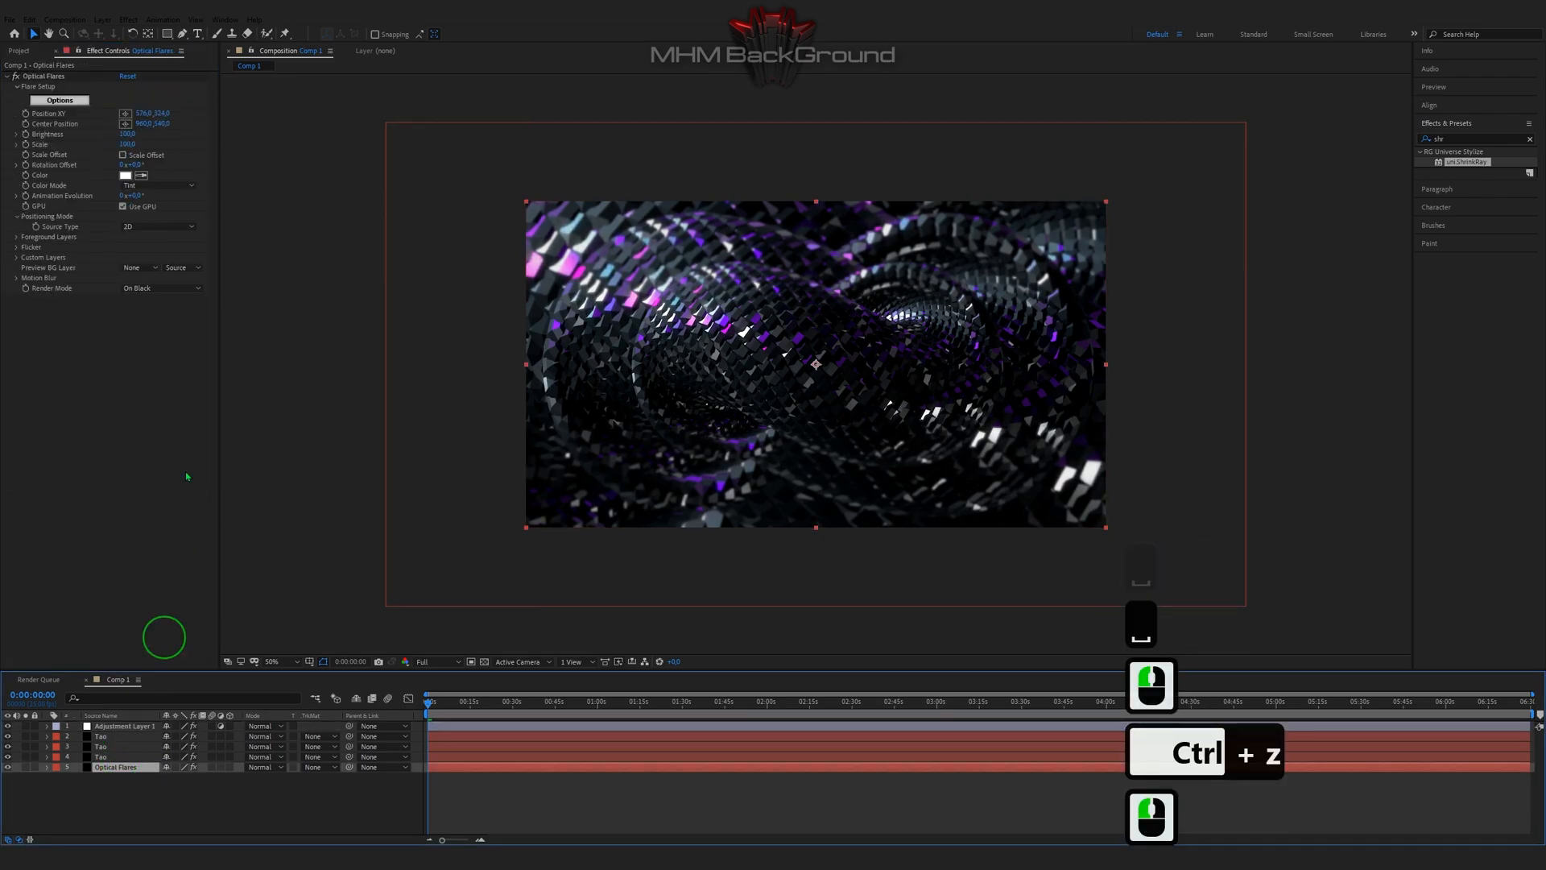
left_click(127, 135)
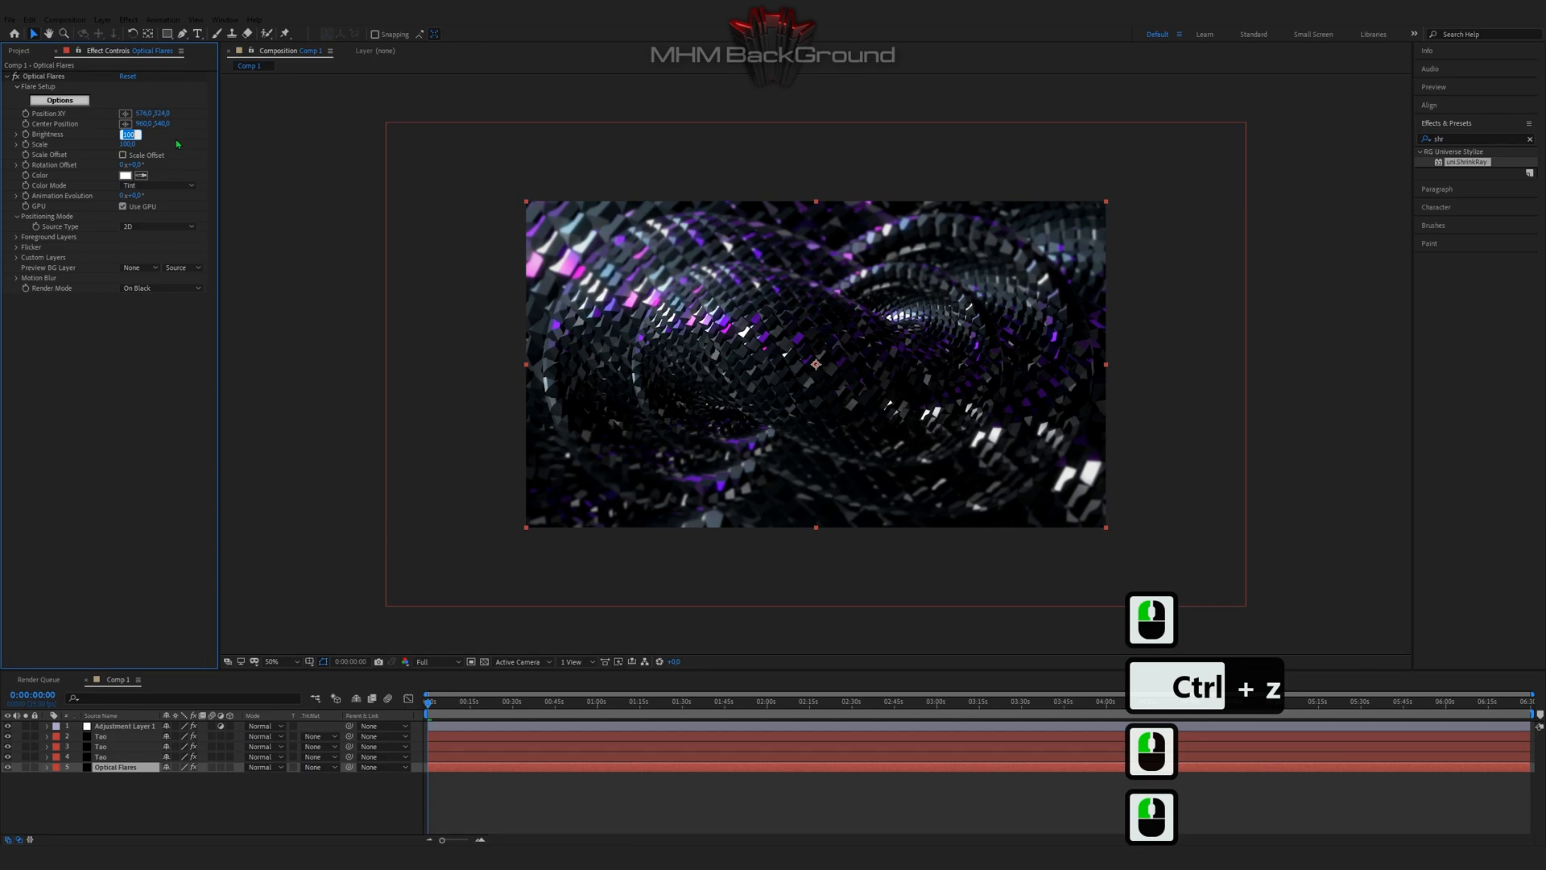
type("50")
key("Tab")
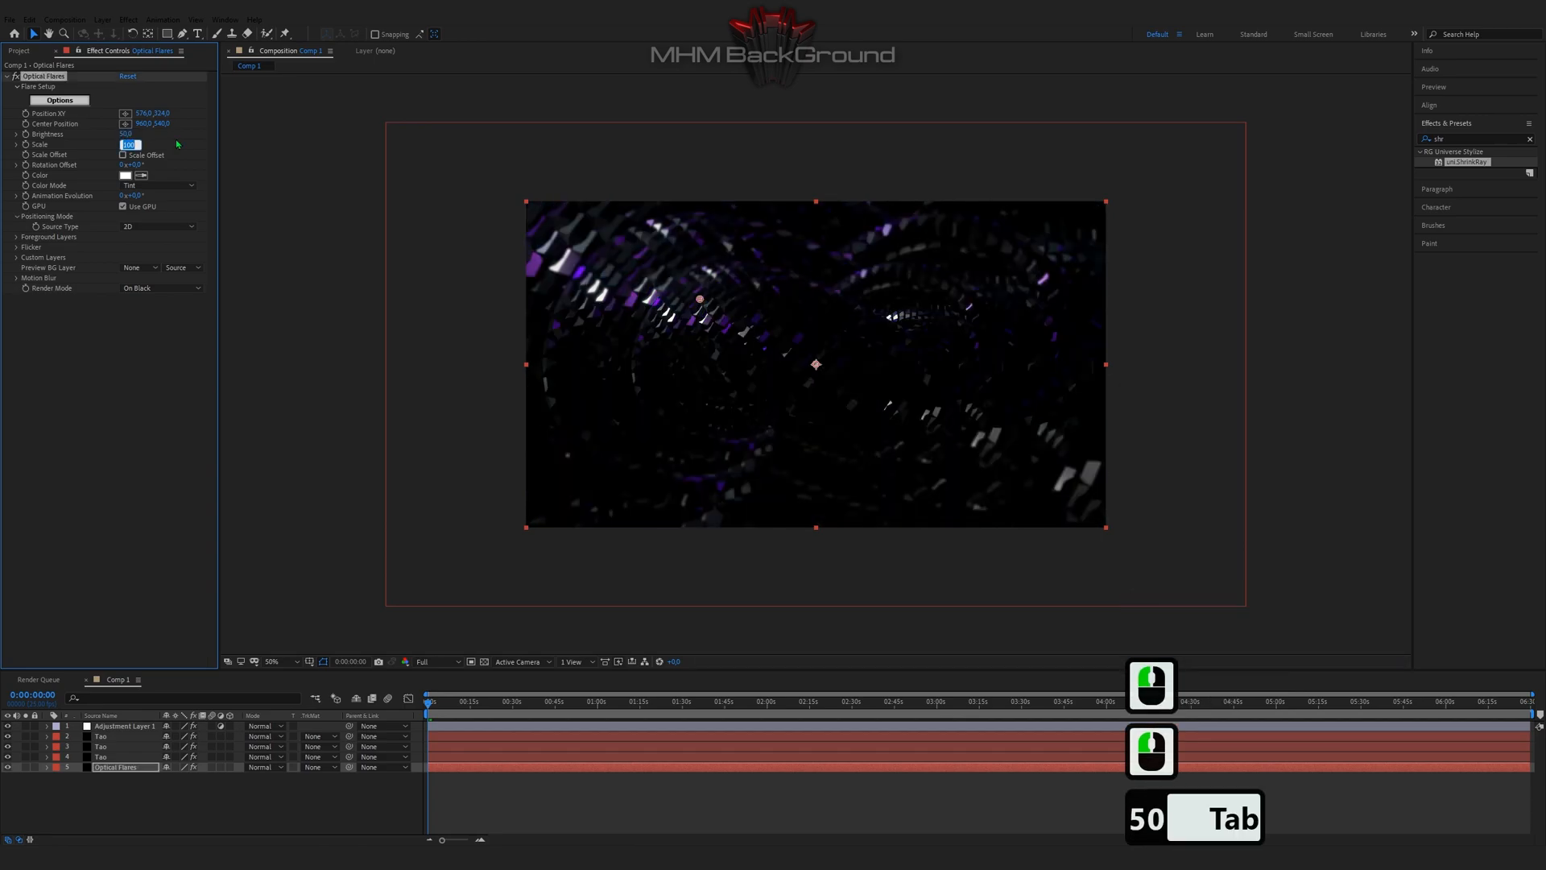
type("390")
key("Return")
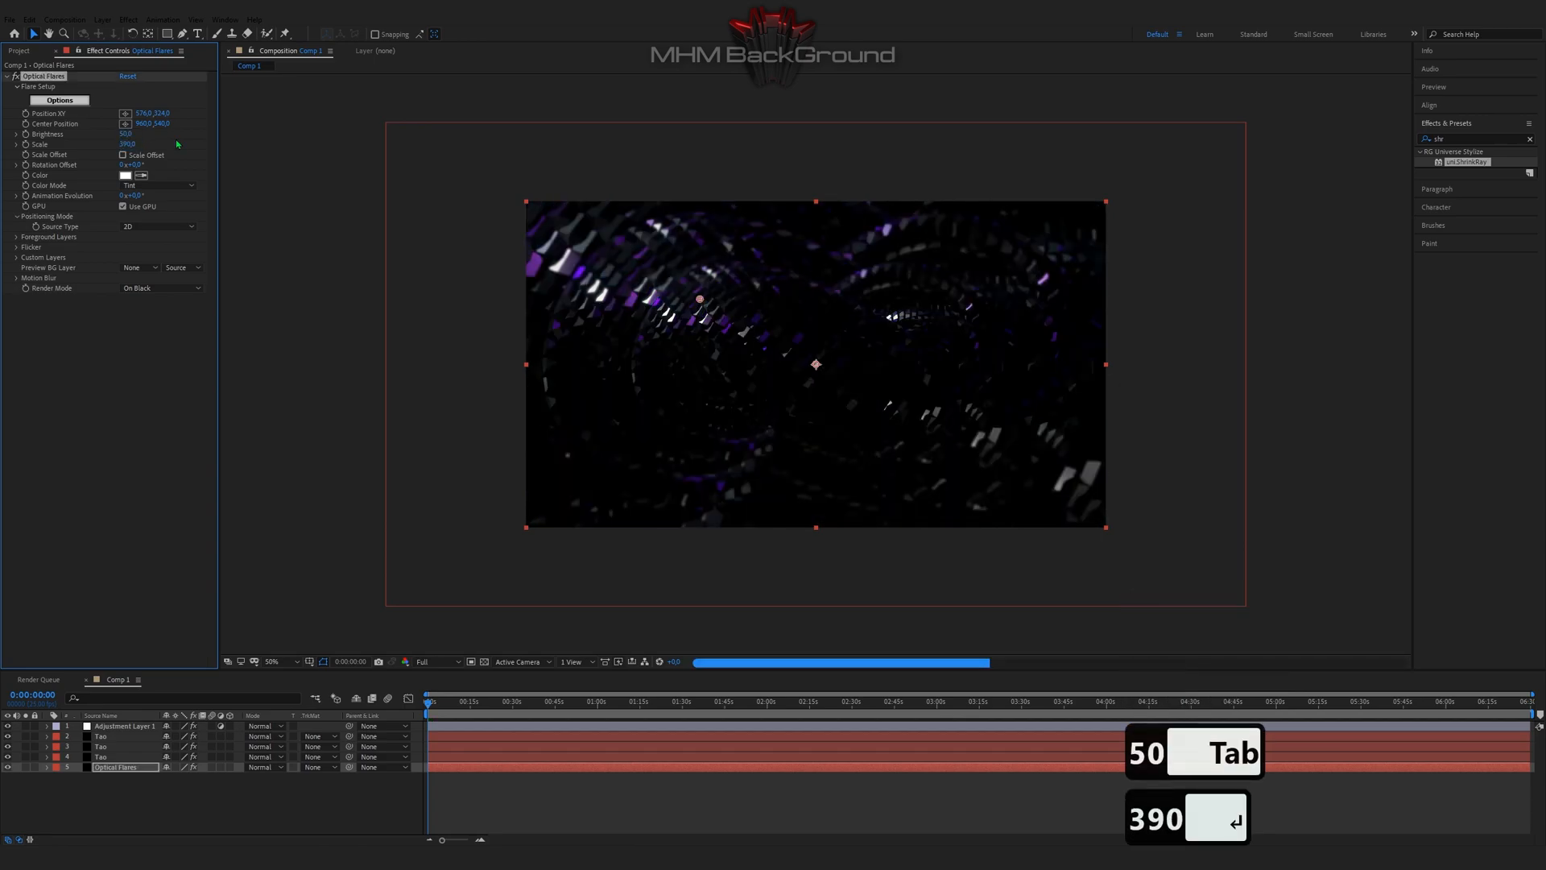
Step: Preview the animation with the enlarged flare reflections at different magnifications and examine the adjustment layer's effects
key("space")
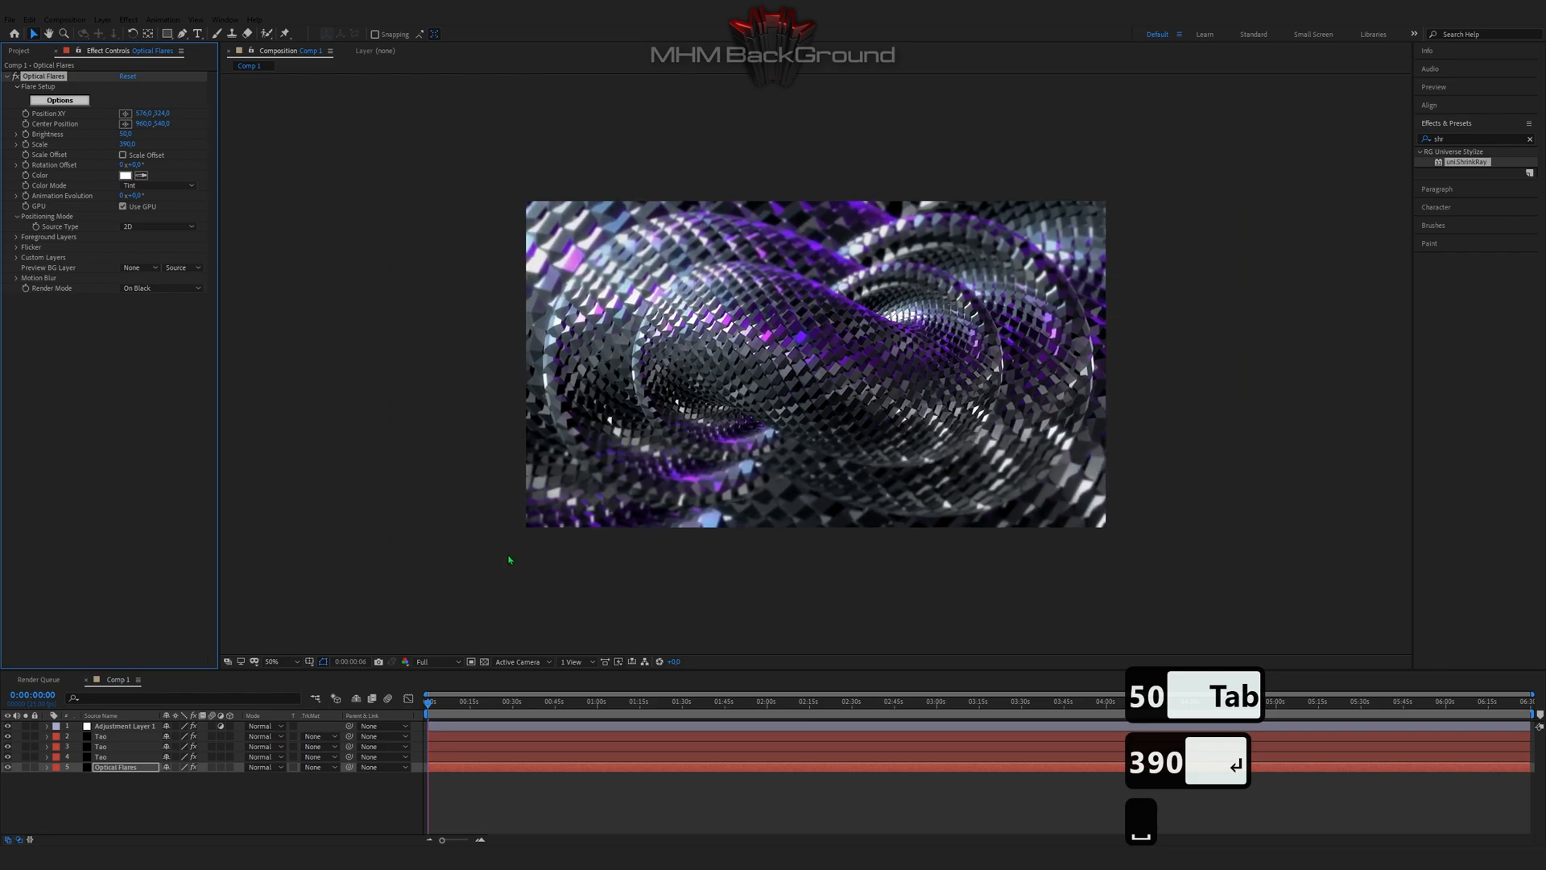
key("space")
scroll(508, 560, "down", 2)
key("space")
key("space")
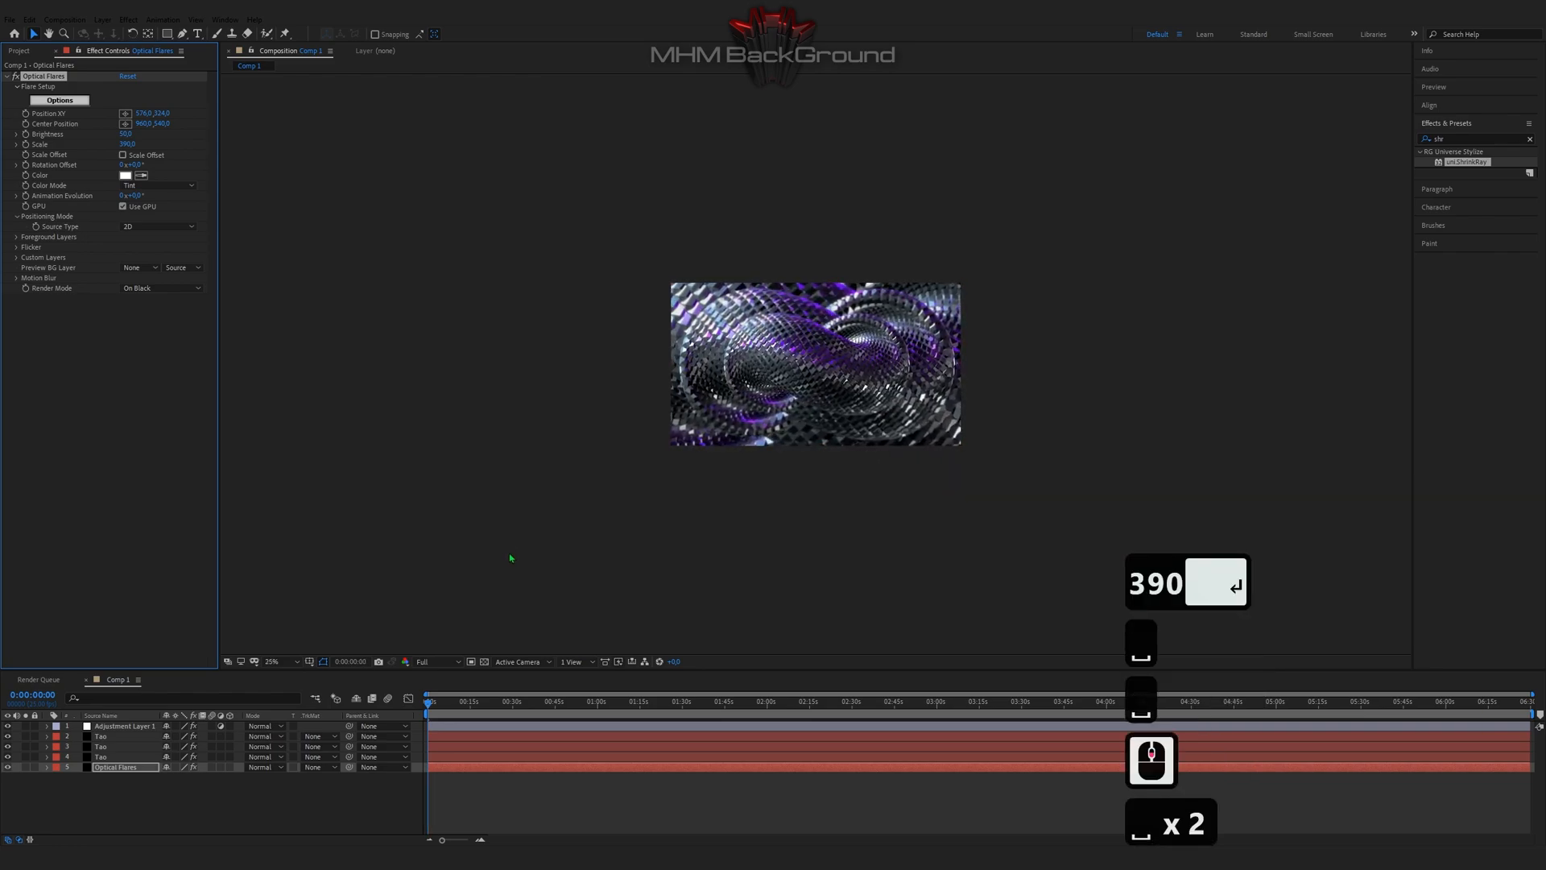
scroll(511, 557, "up", 2)
left_click(111, 727)
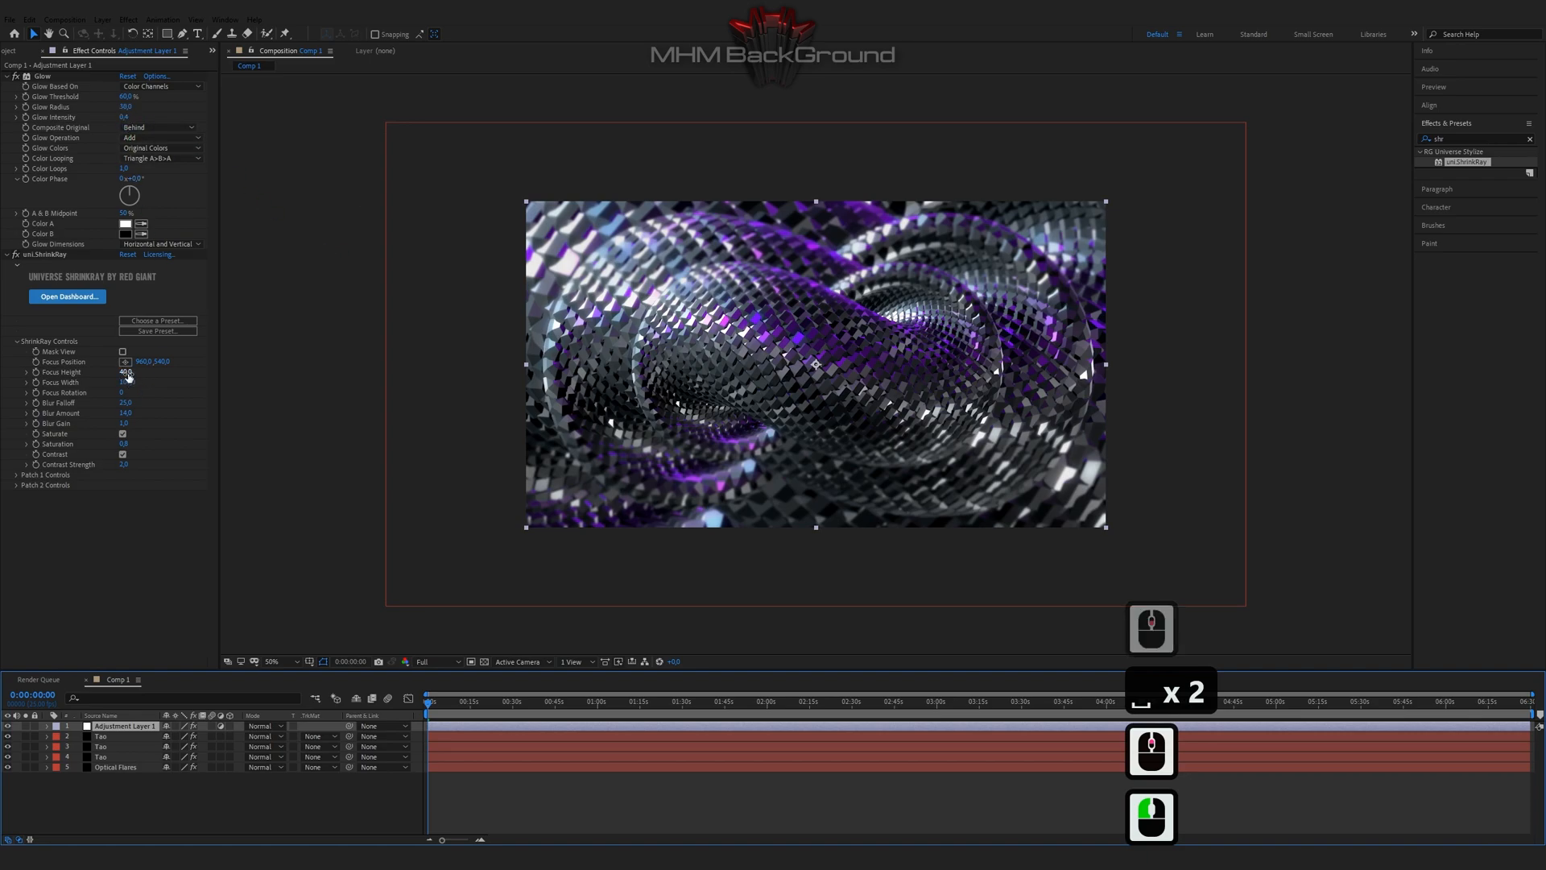
left_click(141, 573)
key("space")
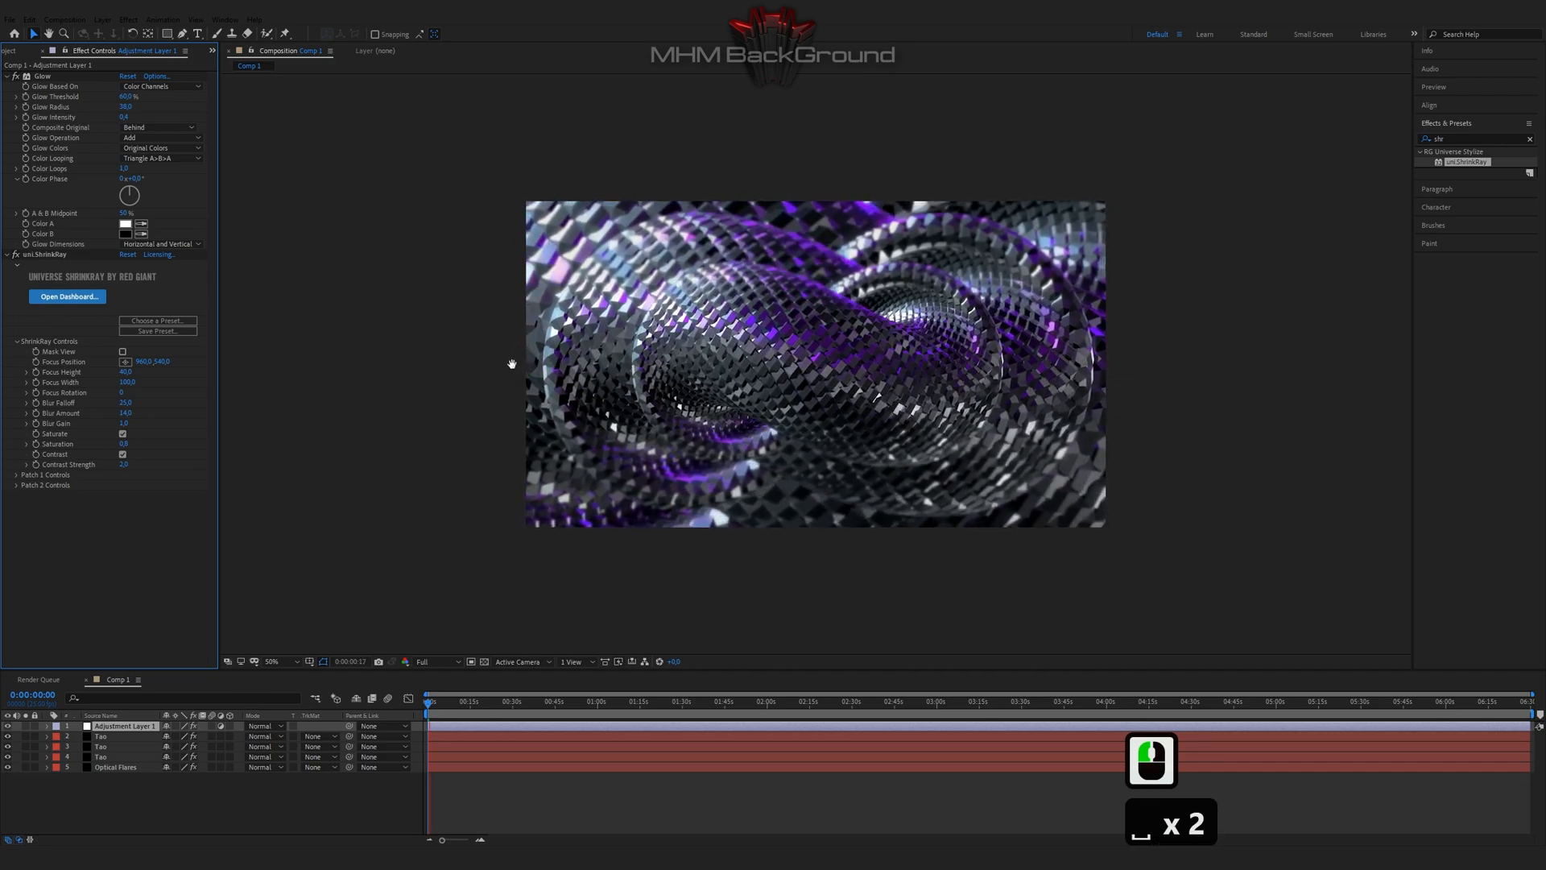
key("space")
Step: Try other Threshold and Intensity values for the adjustment layer's Glow, undoing each change
left_click(148, 93)
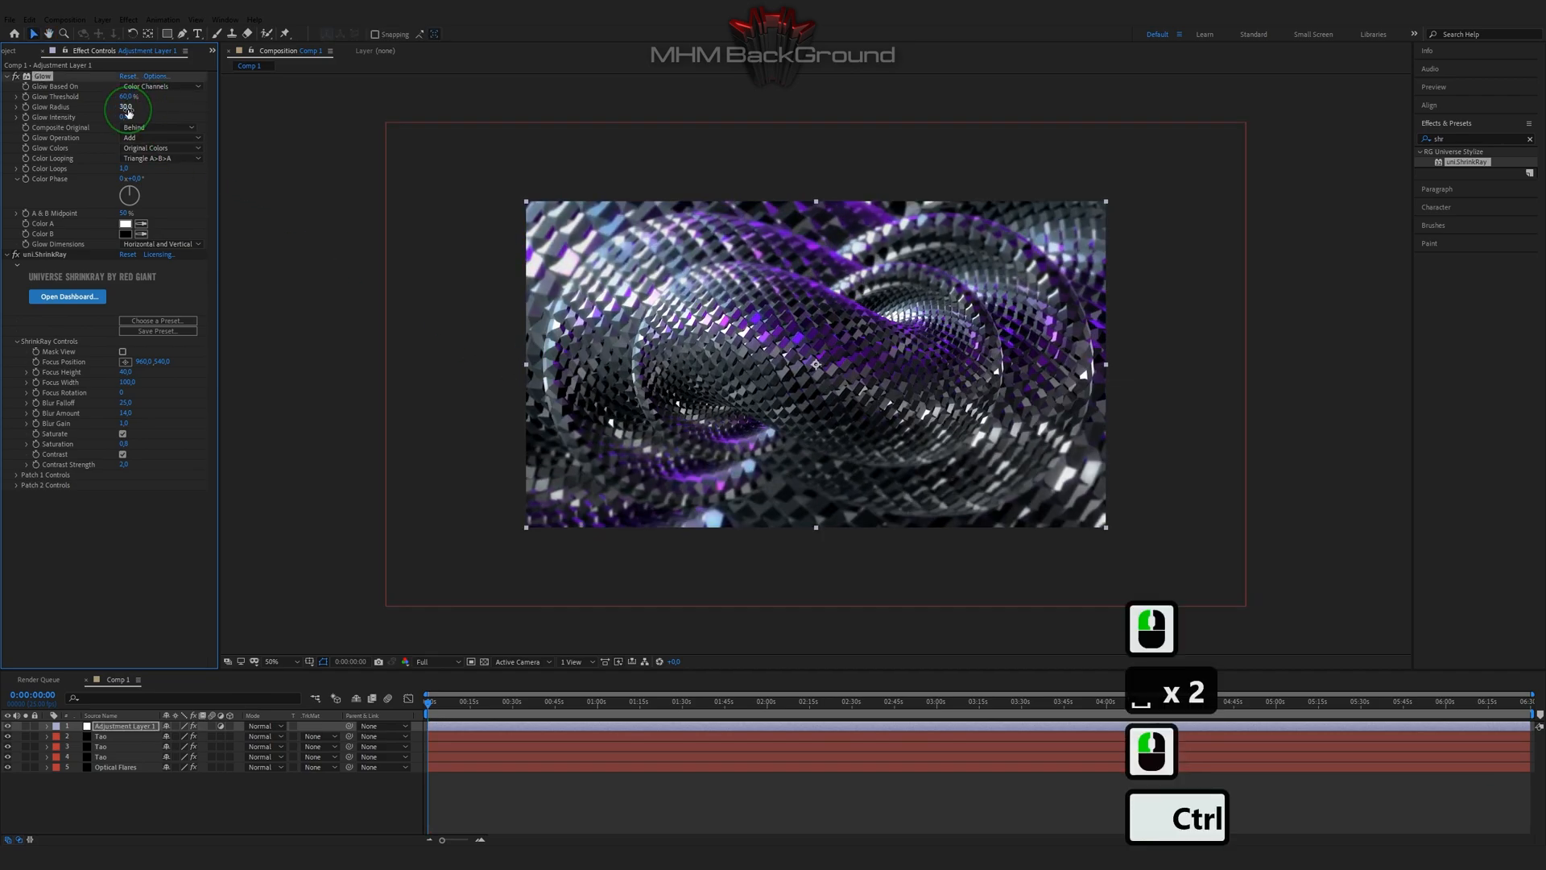
key("ctrl+z")
left_click(161, 118)
key("ctrl+z")
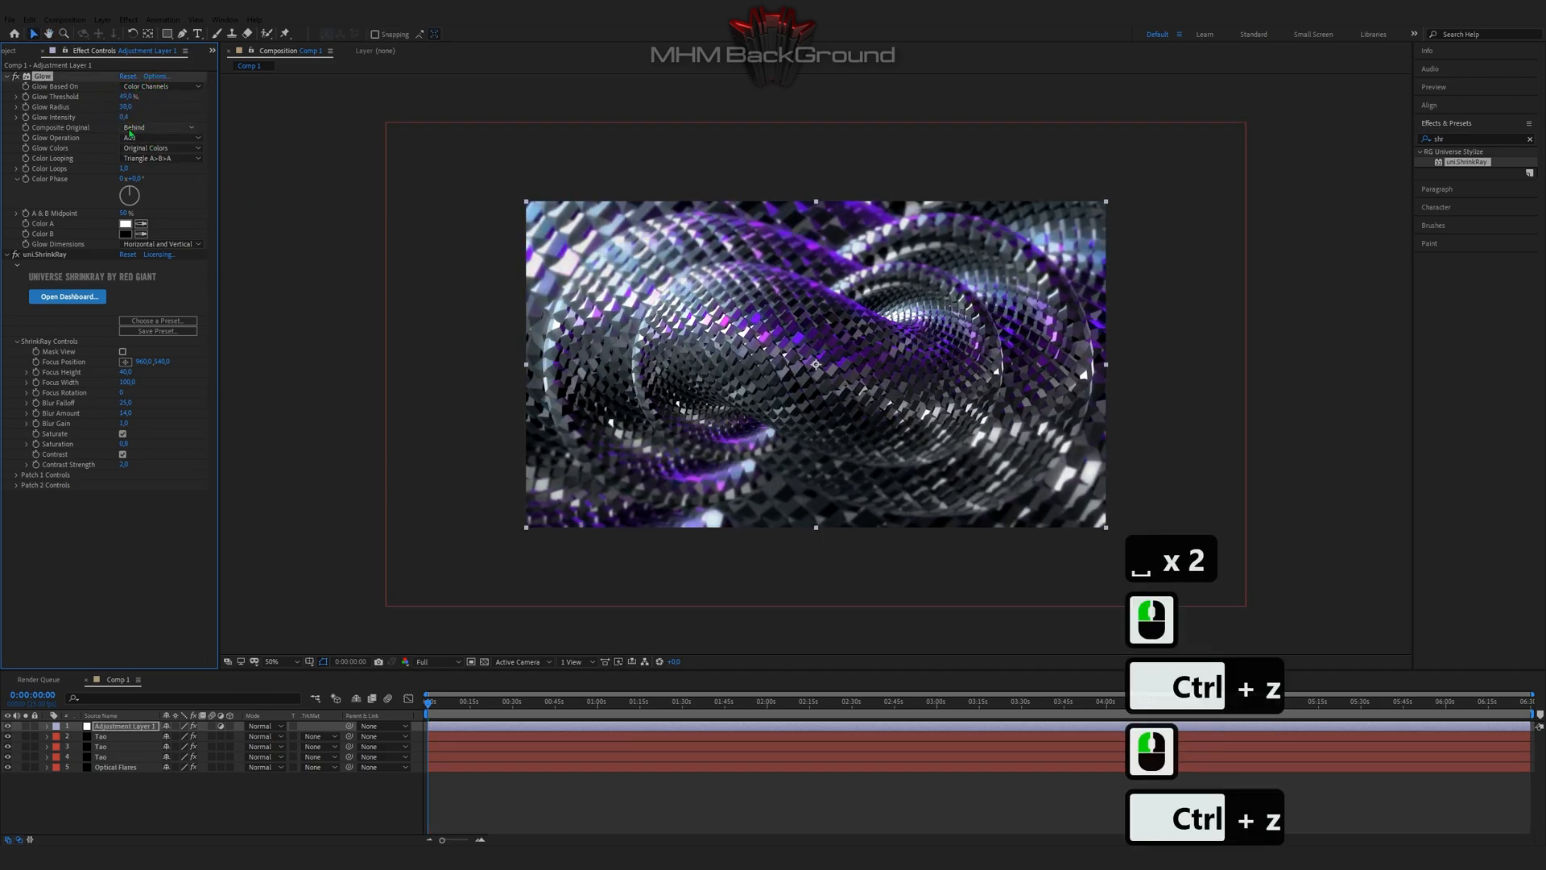
left_click(335, 269)
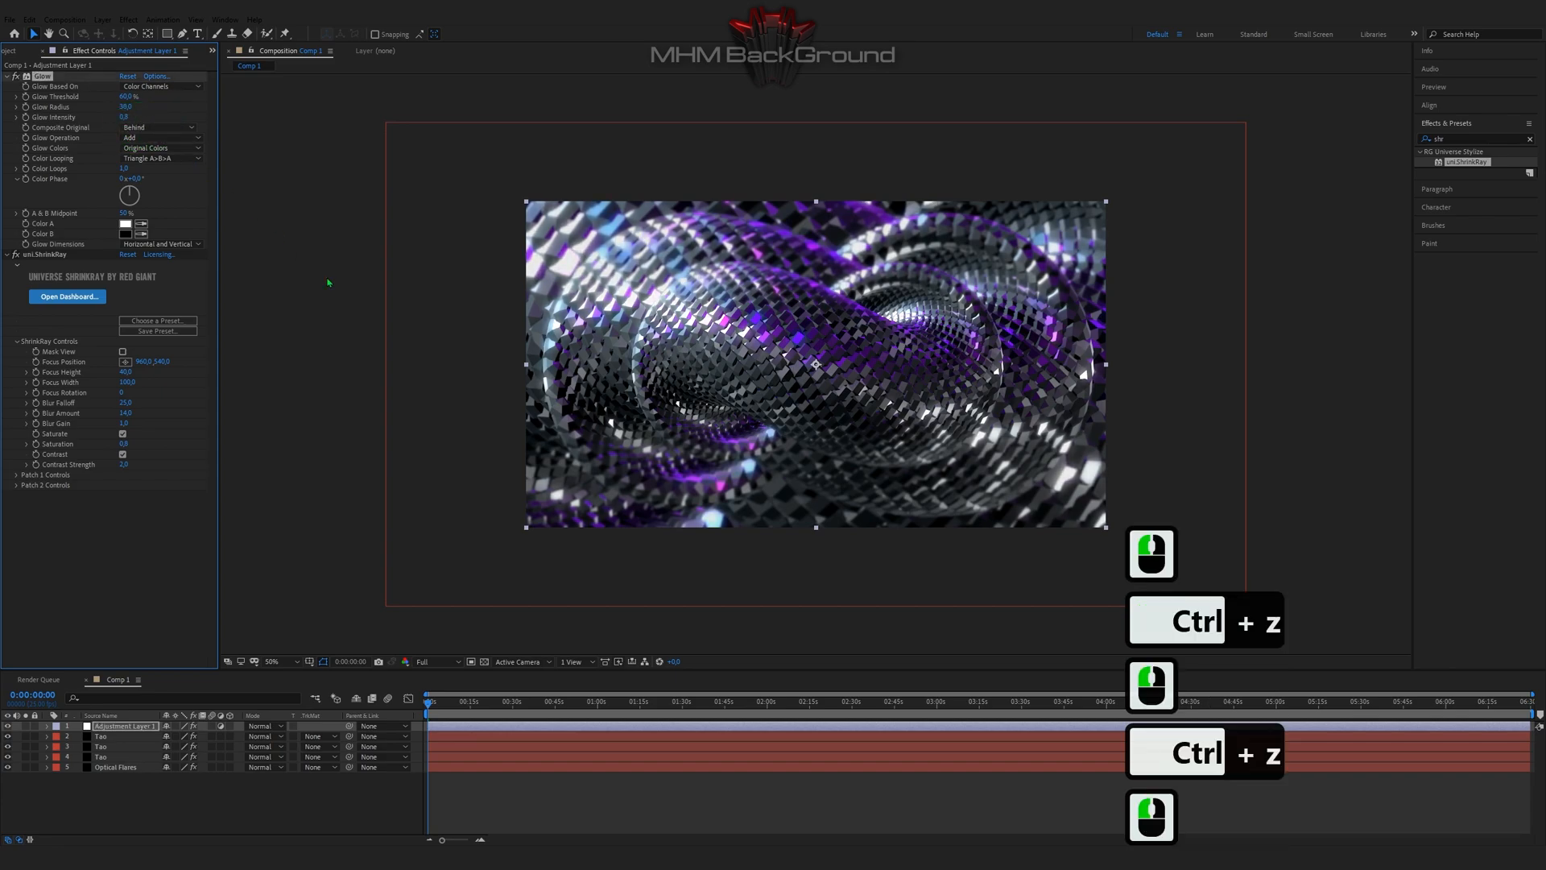
key("ctrl+z")
Step: Preview the finished background animation at reduced and enlarged magnification
key("space")
key("space")
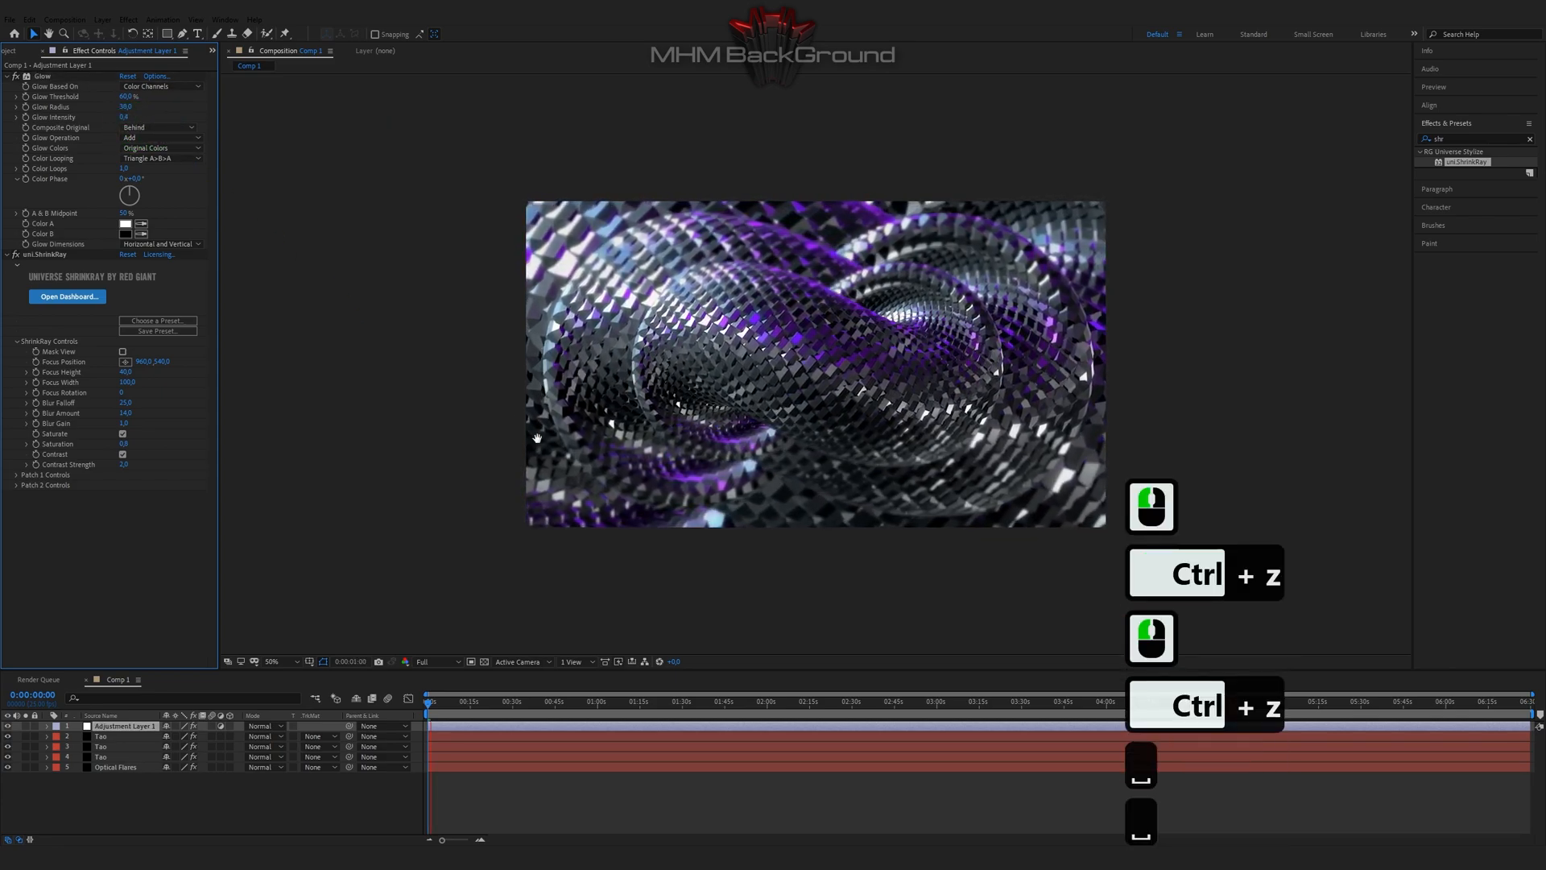
key("space")
scroll(539, 444, "down", 2)
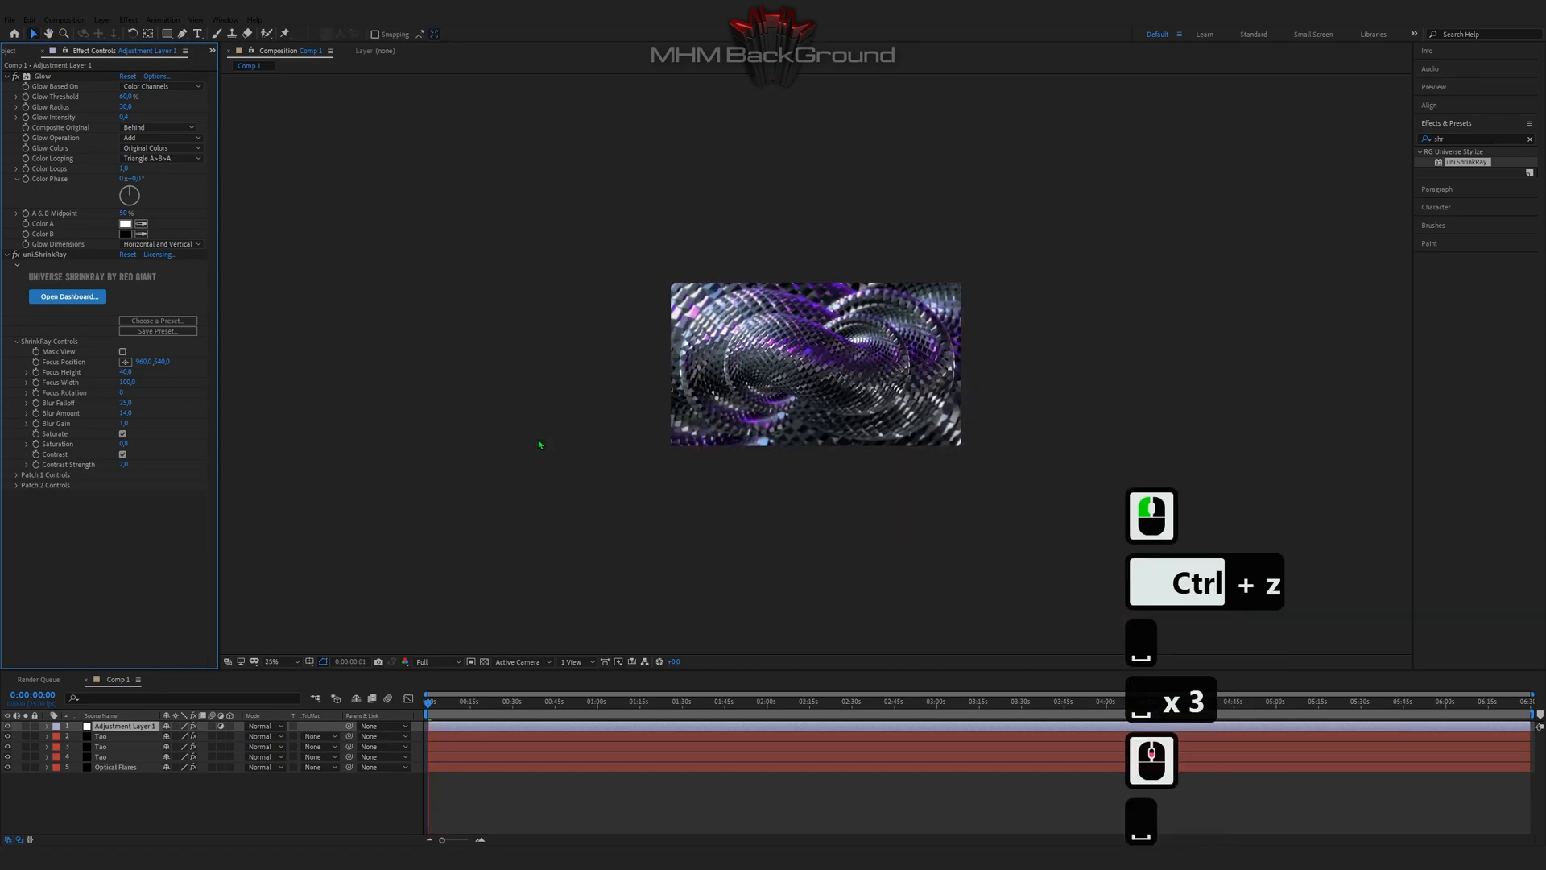
scroll(538, 438, "up", 2)
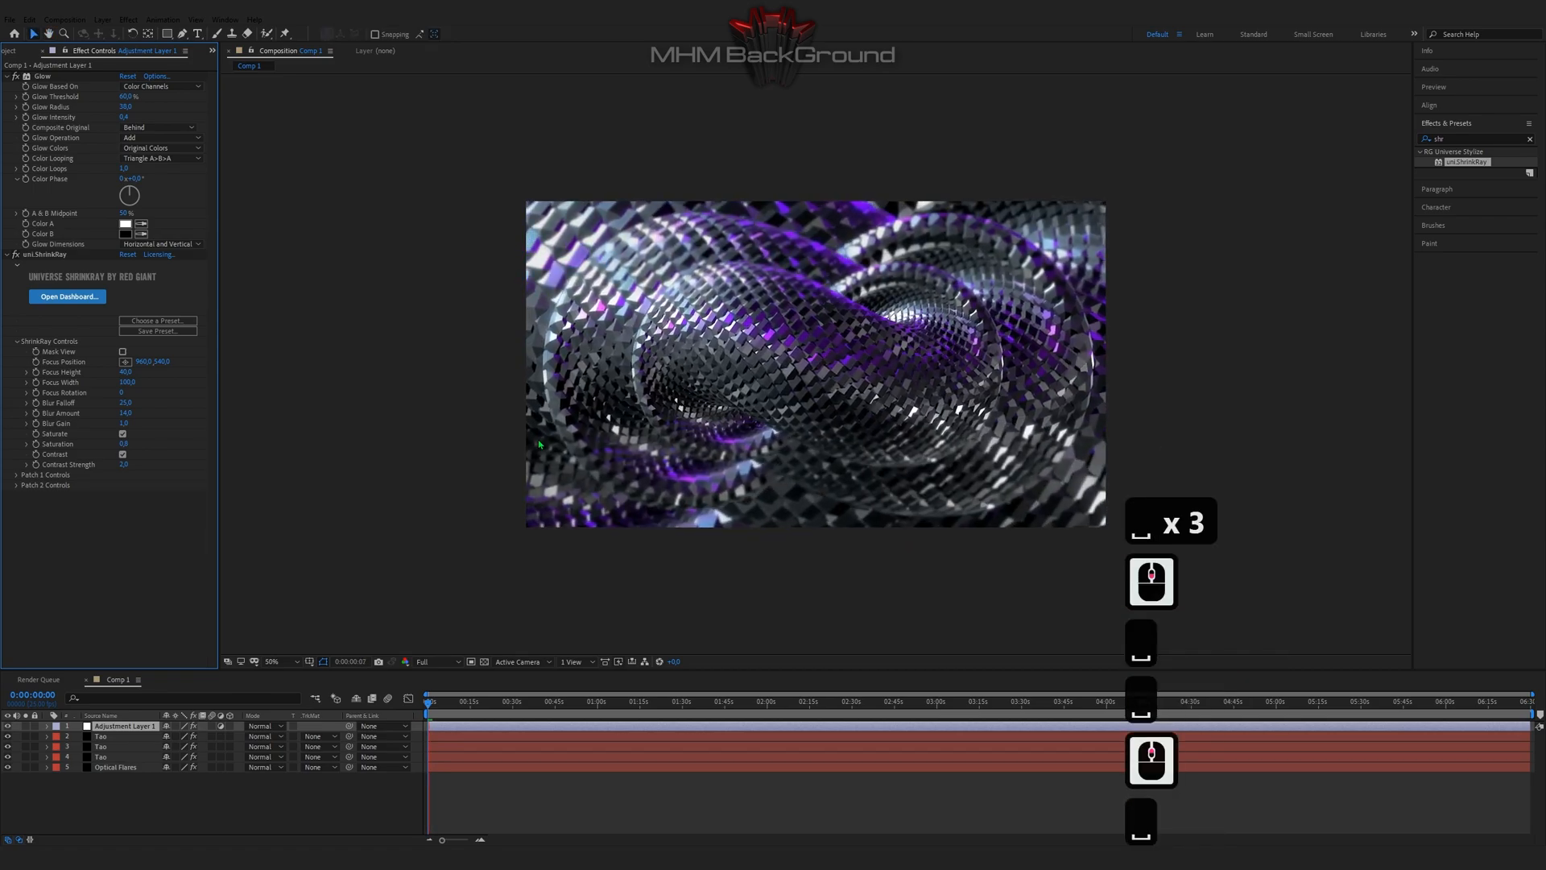